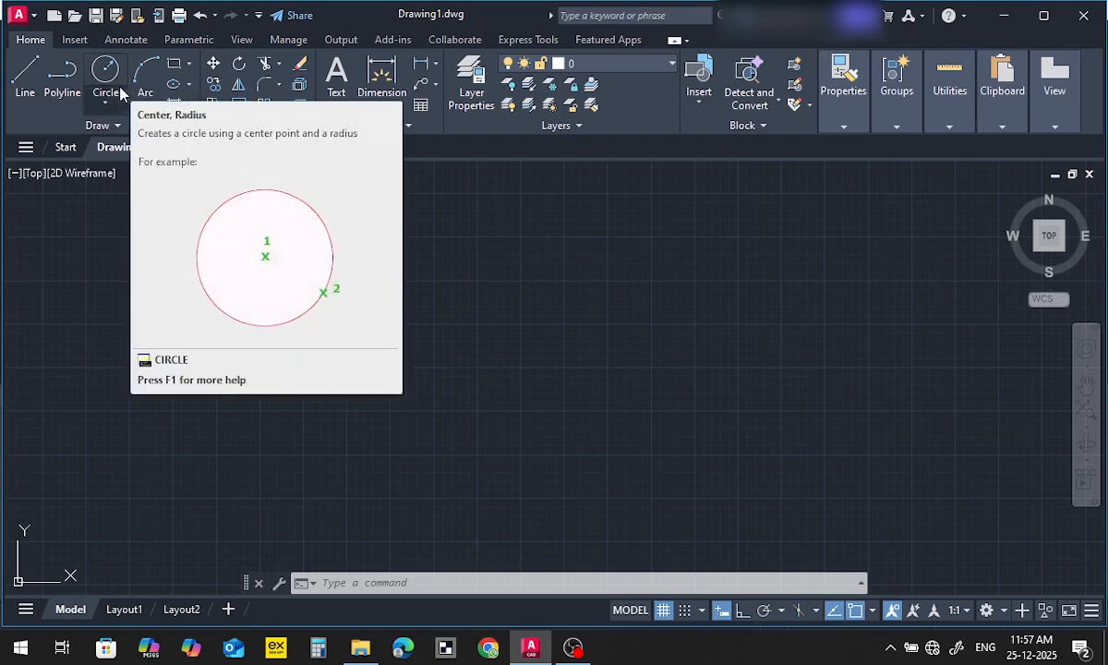
Draw a closed triangle of three lines with its apex on the left, a vertical right side and a lower side about 1304 long
{"action": "left_click", "coordinate": [26, 79]}
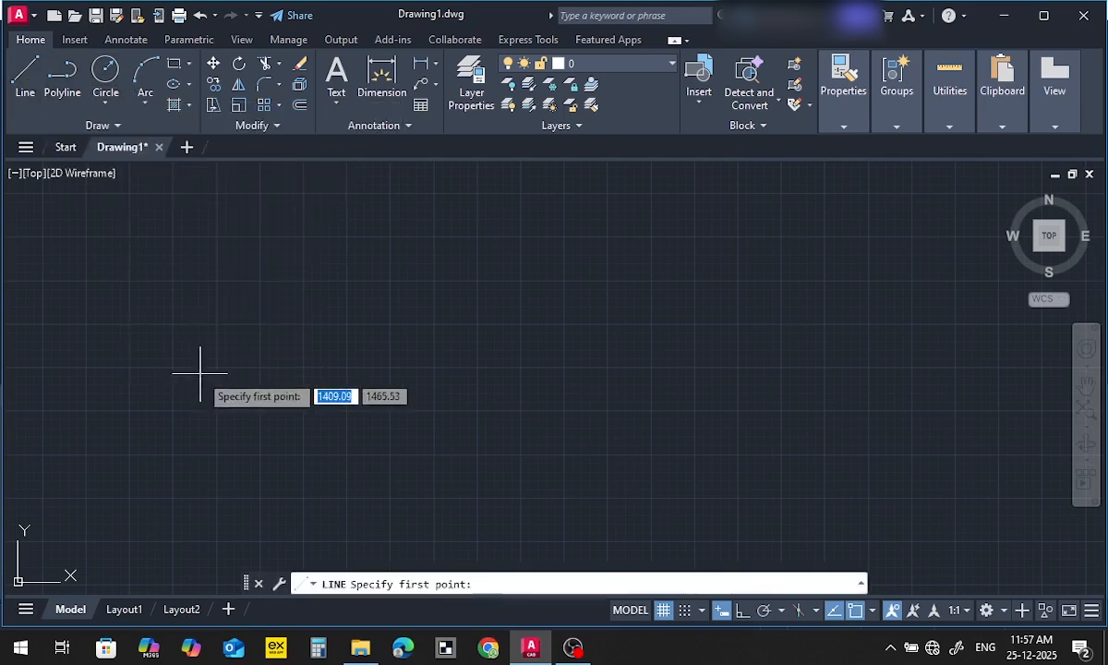
{"action": "left_click", "coordinate": [362, 339]}
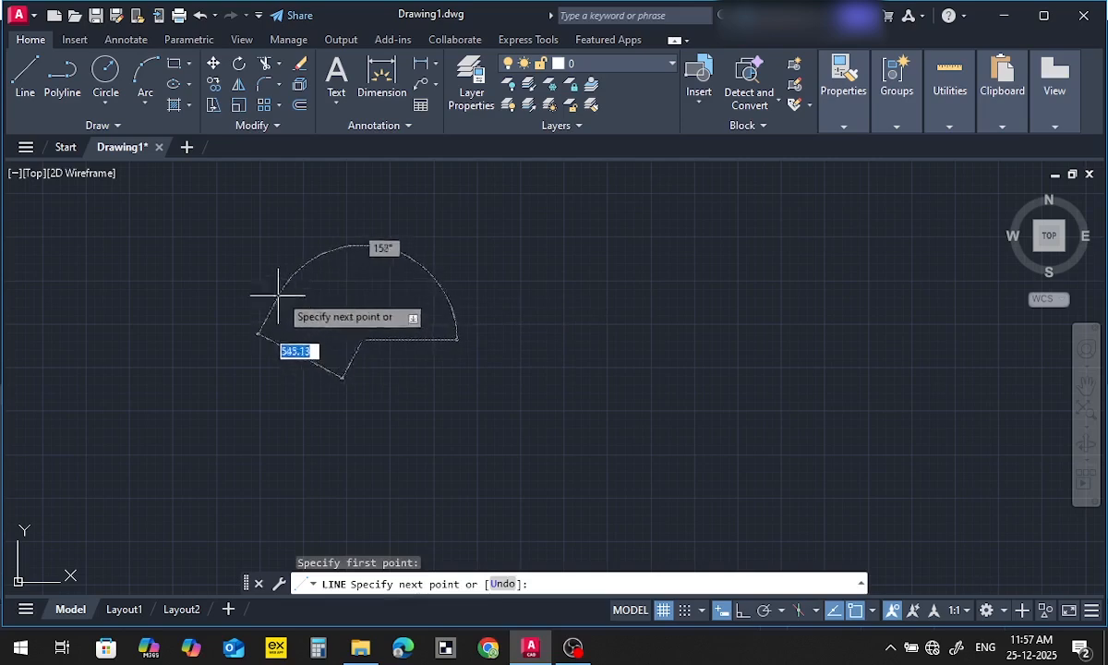
{"action": "left_click", "coordinate": [576, 280]}
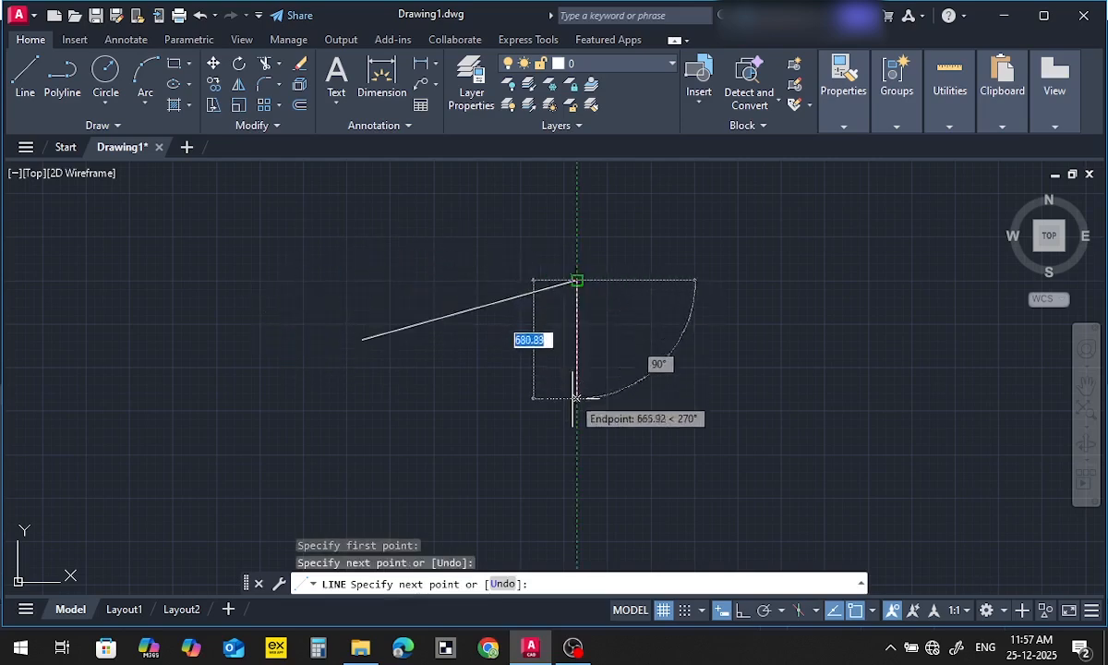
{"action": "left_click", "coordinate": [362, 338]}
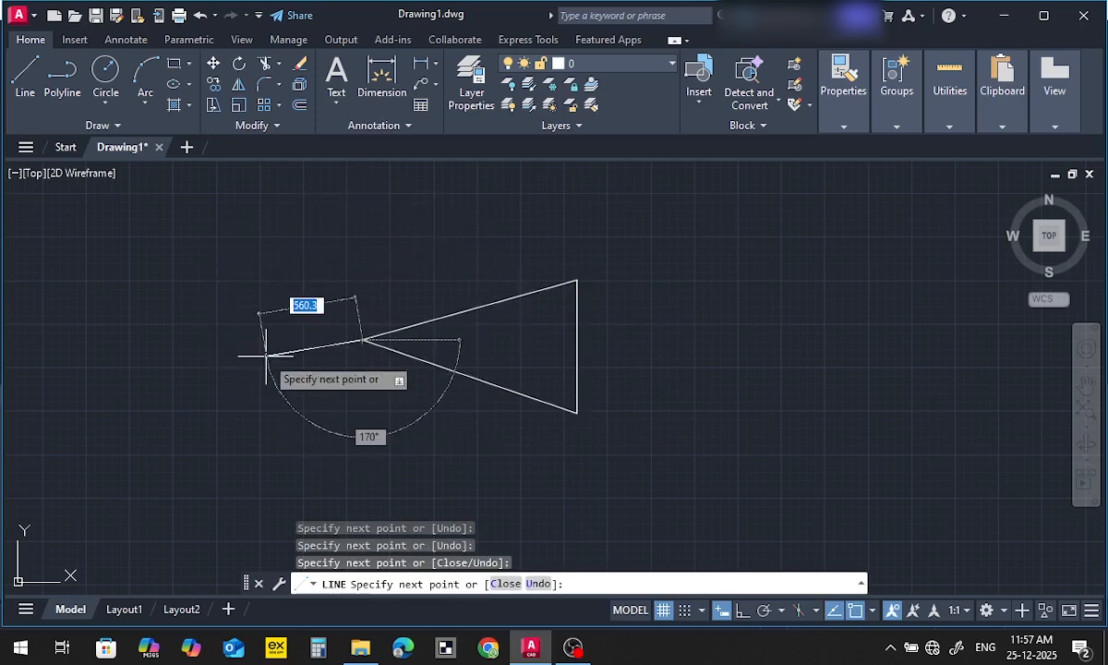
{"action": "key", "text": "Escape"}
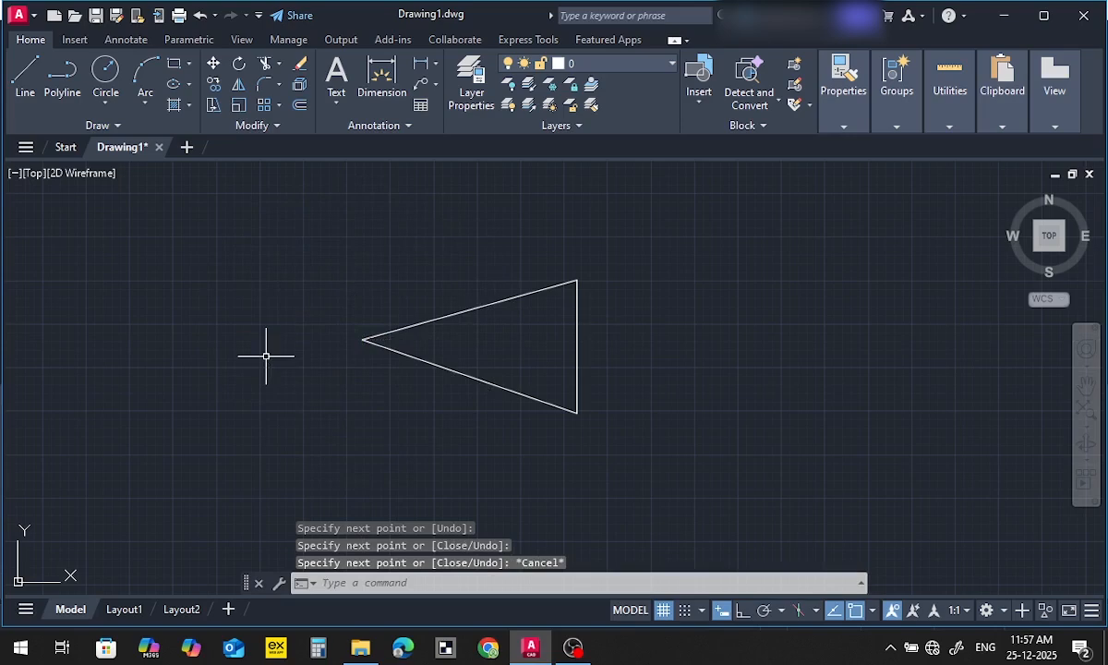
Draw a horizontal line running right from the triangle's upper-right corner and turn on Ortho mode
{"action": "left_click", "coordinate": [26, 78]}
{"action": "left_click", "coordinate": [577, 282]}
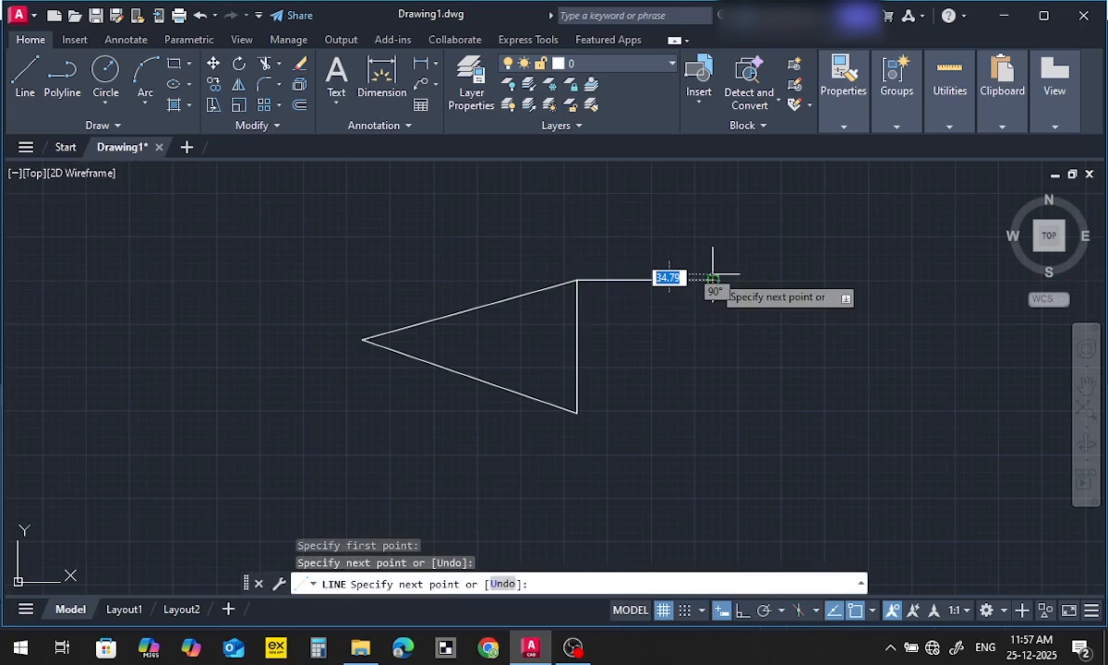
{"action": "left_click", "coordinate": [713, 278]}
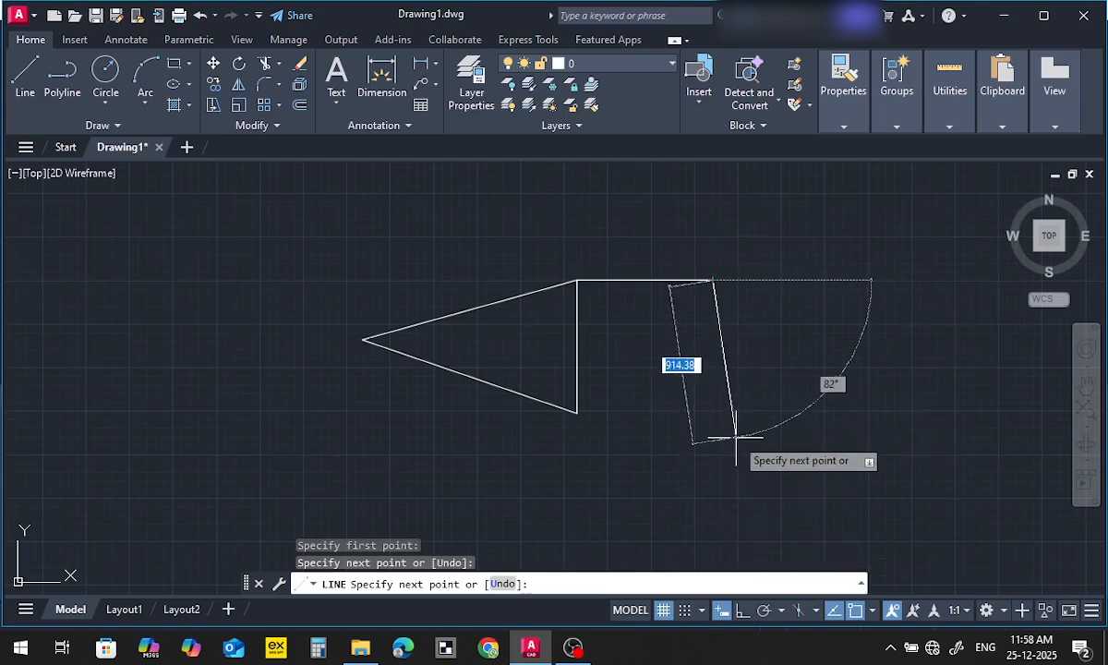
{"action": "left_click", "coordinate": [742, 613]}
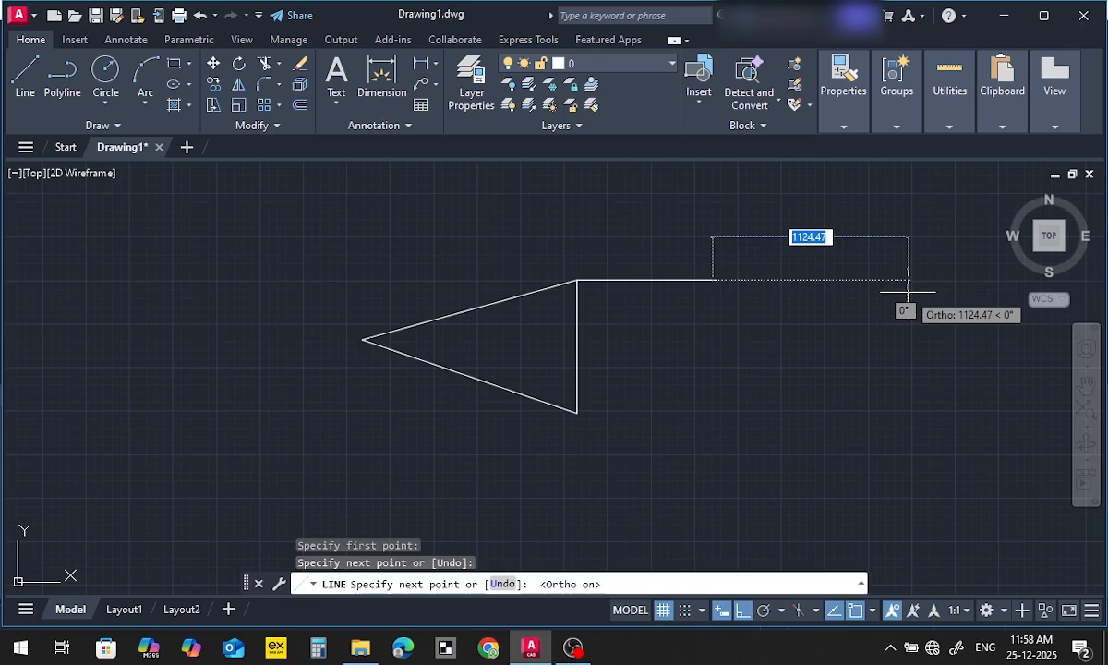
{"action": "key", "text": "Escape"}
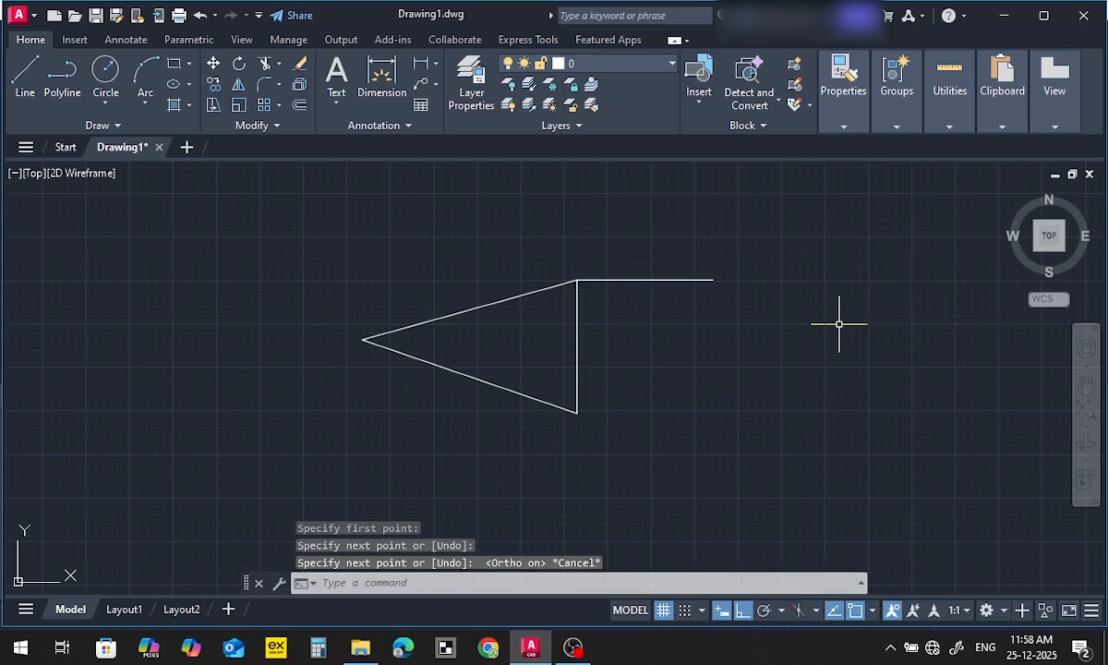
Draw a closed rectangle of four separate lines, about 590 wide and 447 high, below and right of the horizontal line
{"action": "left_click", "coordinate": [25, 76]}
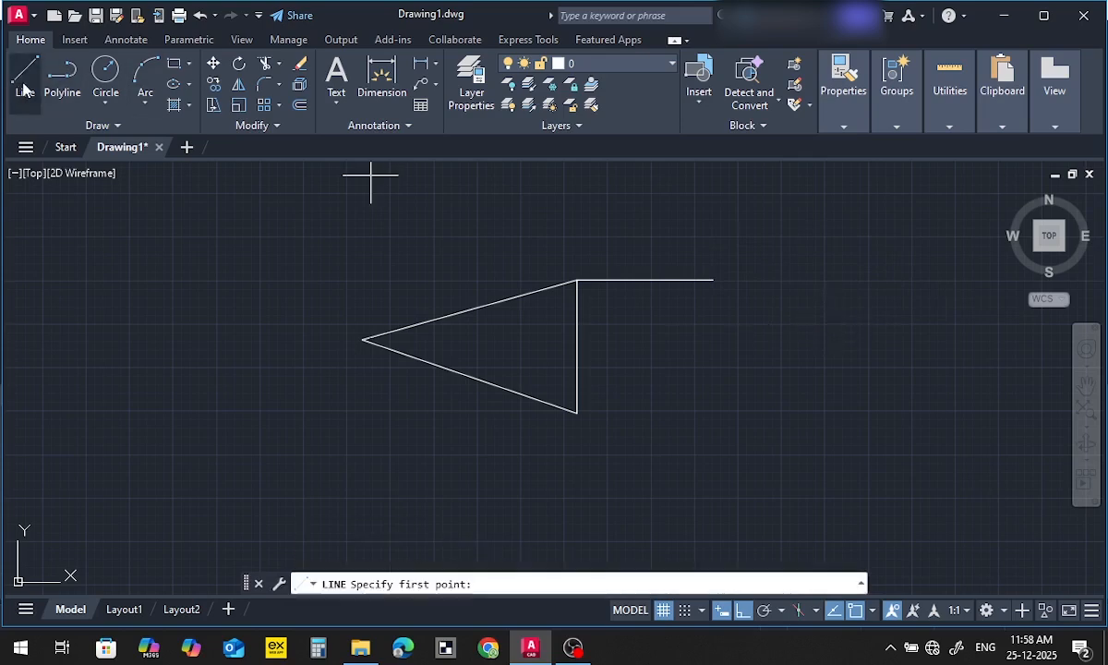
{"action": "left_click", "coordinate": [722, 424]}
{"action": "left_click", "coordinate": [722, 348]}
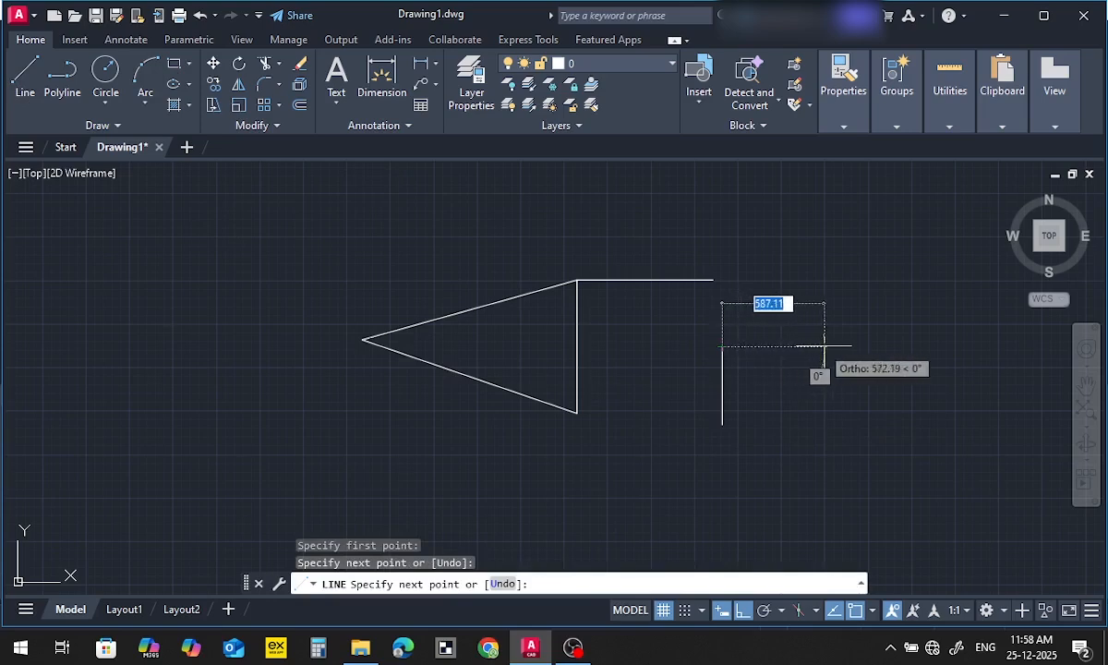
{"action": "left_click", "coordinate": [825, 348]}
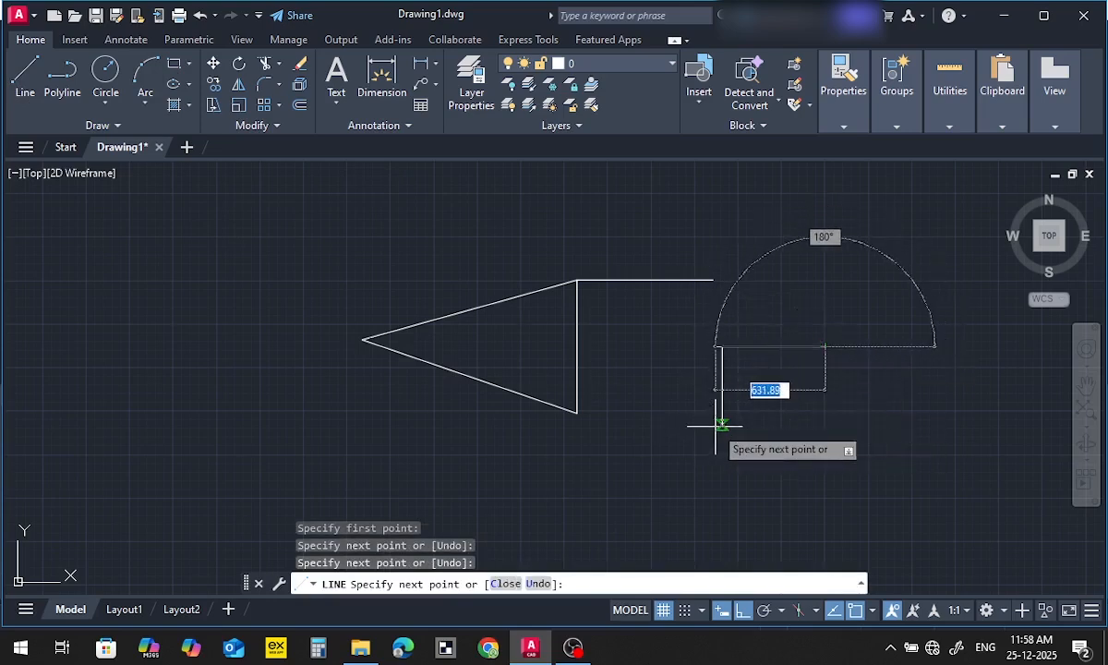
{"action": "left_click", "coordinate": [794, 426]}
{"action": "left_click", "coordinate": [722, 425]}
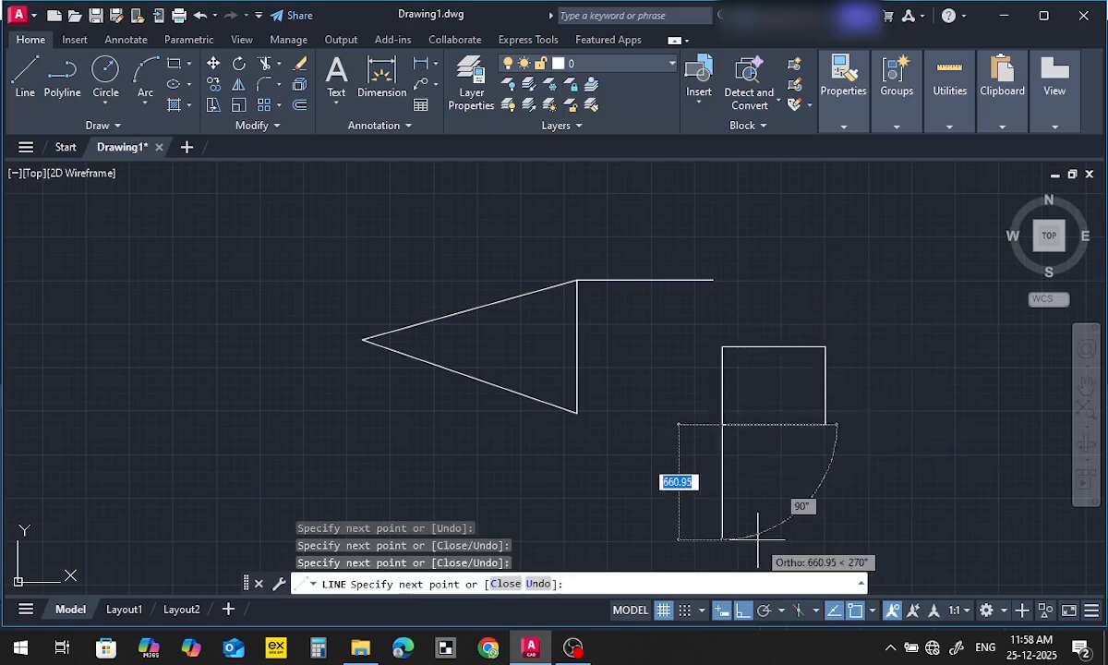
{"action": "key", "text": "Escape"}
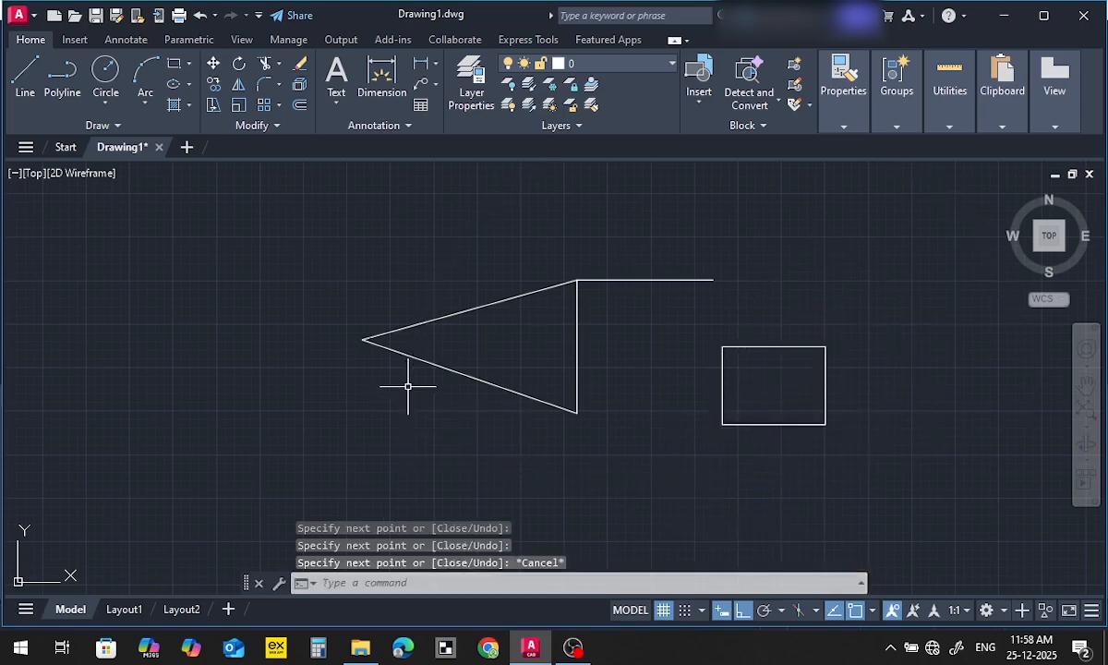
Select the horizontal line and then the triangle's edges with crossing windows to examine them as line objects, clearing each selection
{"action": "middle_click_drag", "start_coordinate": [606, 404], "coordinate": [538, 404]}
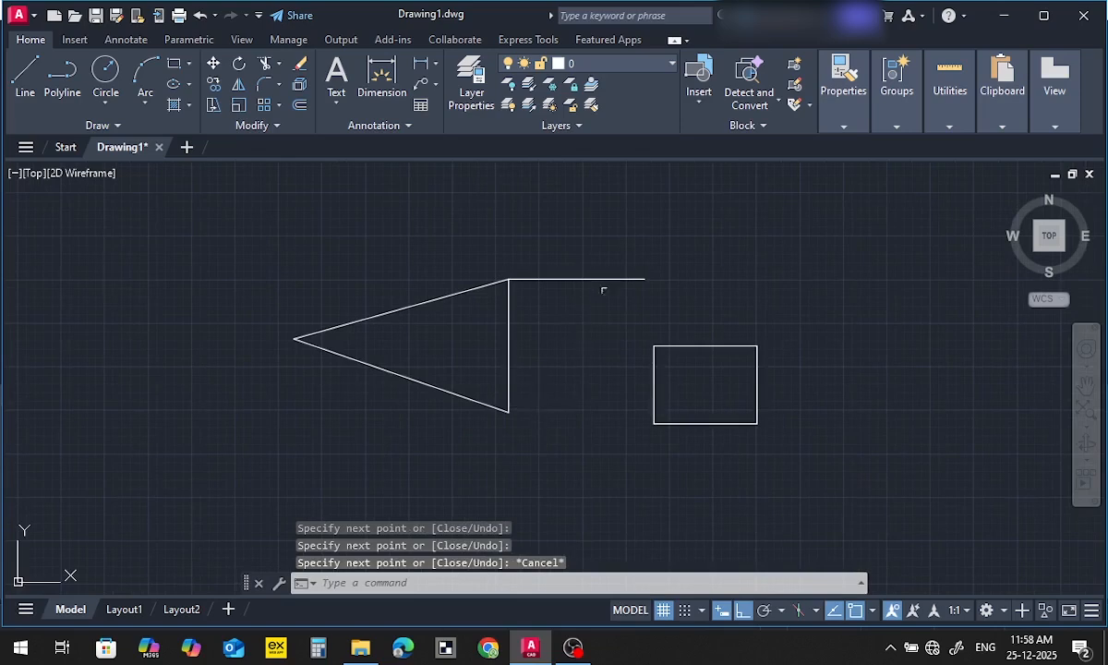
{"action": "left_click", "coordinate": [612, 245]}
{"action": "left_click", "coordinate": [568, 329]}
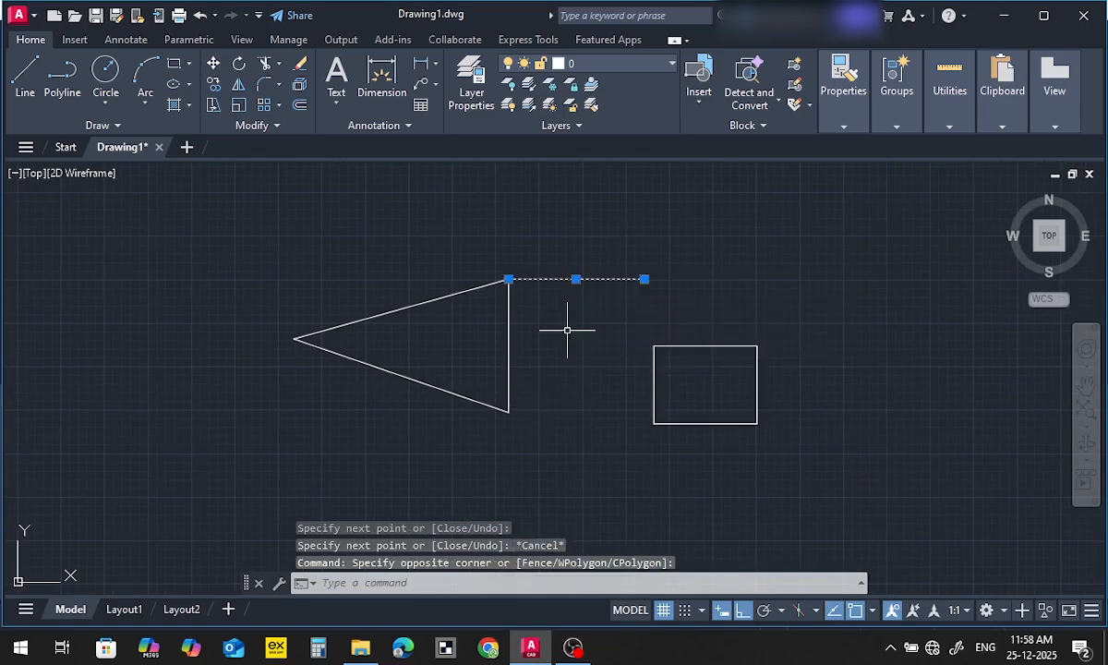
{"action": "key", "text": "Escape"}
{"action": "left_click", "coordinate": [573, 317]}
{"action": "left_click", "coordinate": [482, 371]}
{"action": "key", "text": "Escape"}
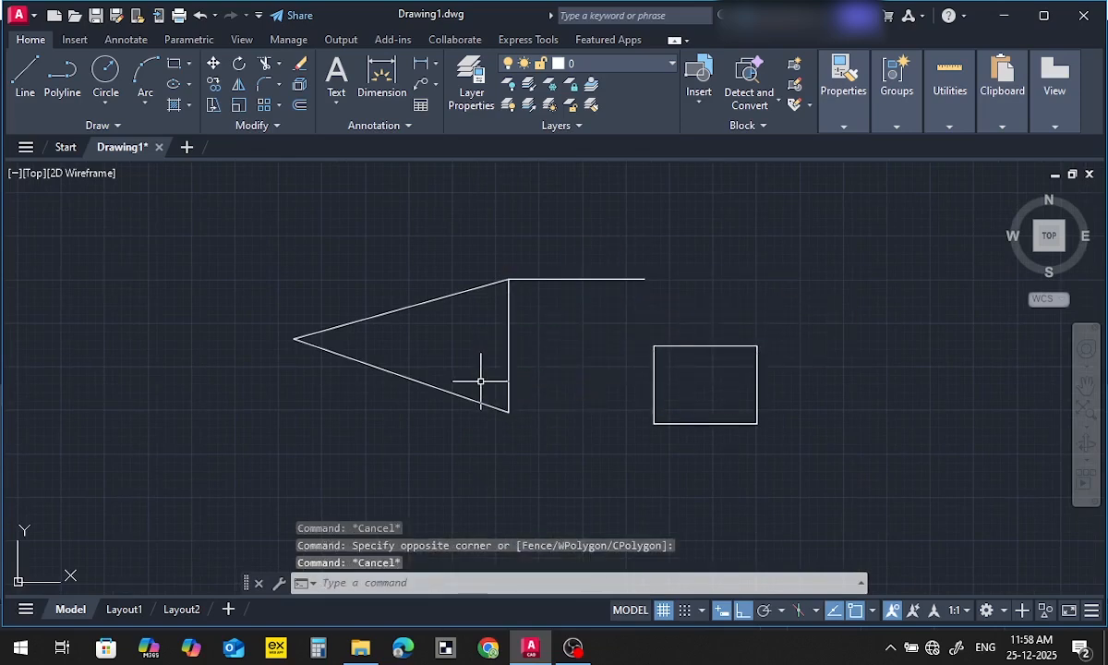
Draw a closed polyline rectangle about 627 wide and 510 high to the left of the triangle
{"action": "mouse_move", "coordinate": [480, 381]}
{"action": "middle_mouse_down"}
{"action": "mouse_move", "coordinate": [544, 365]}
{"action": "mouse_move", "coordinate": [617, 422]}
{"action": "middle_mouse_up"}
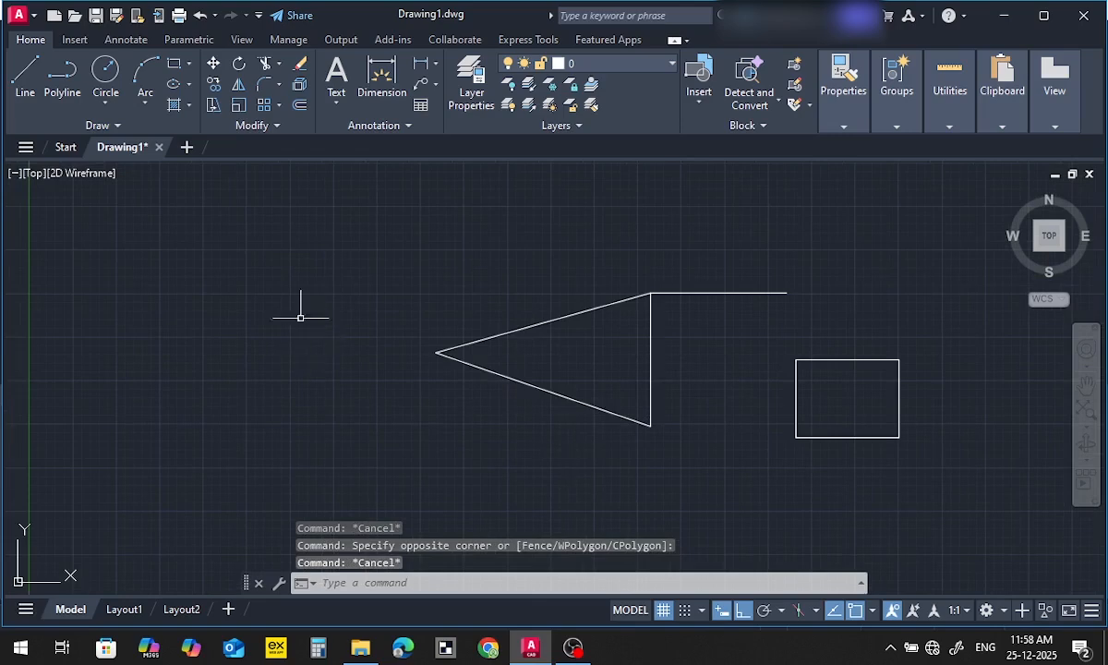
{"action": "left_click", "coordinate": [55, 101]}
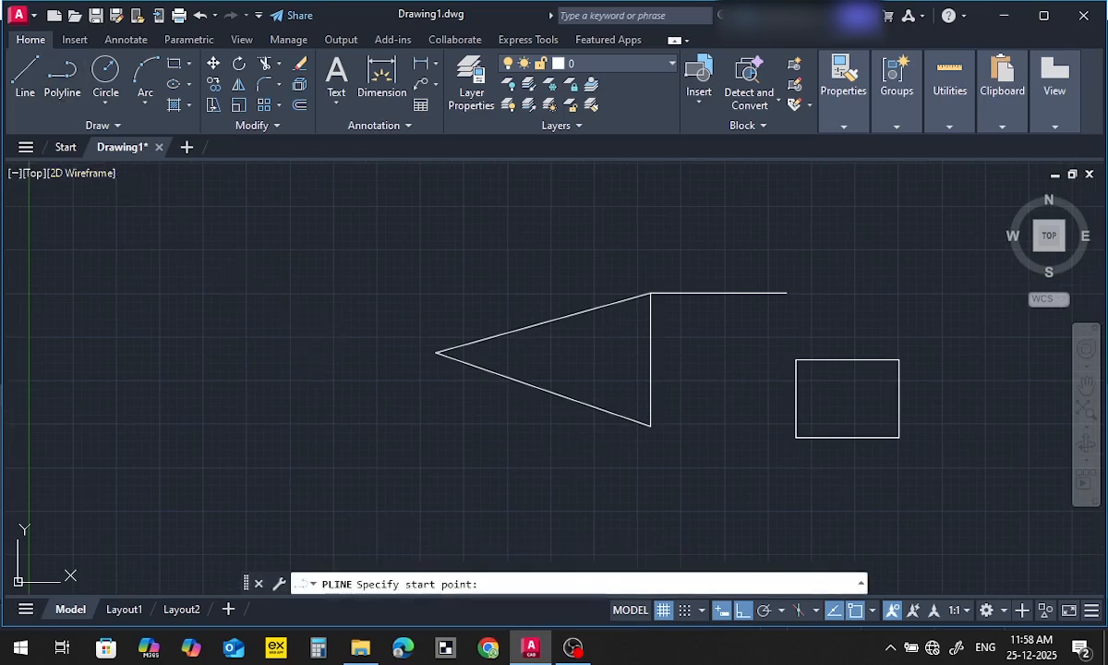
{"action": "left_click", "coordinate": [205, 302]}
{"action": "left_click", "coordinate": [315, 304]}
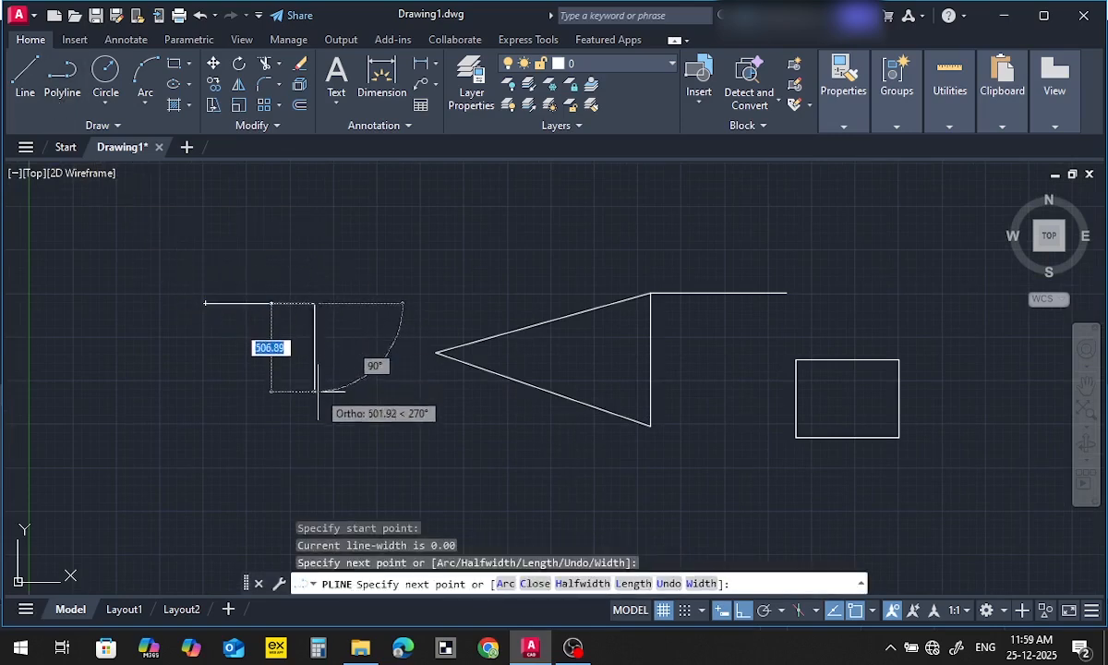
{"action": "left_click", "coordinate": [315, 432]}
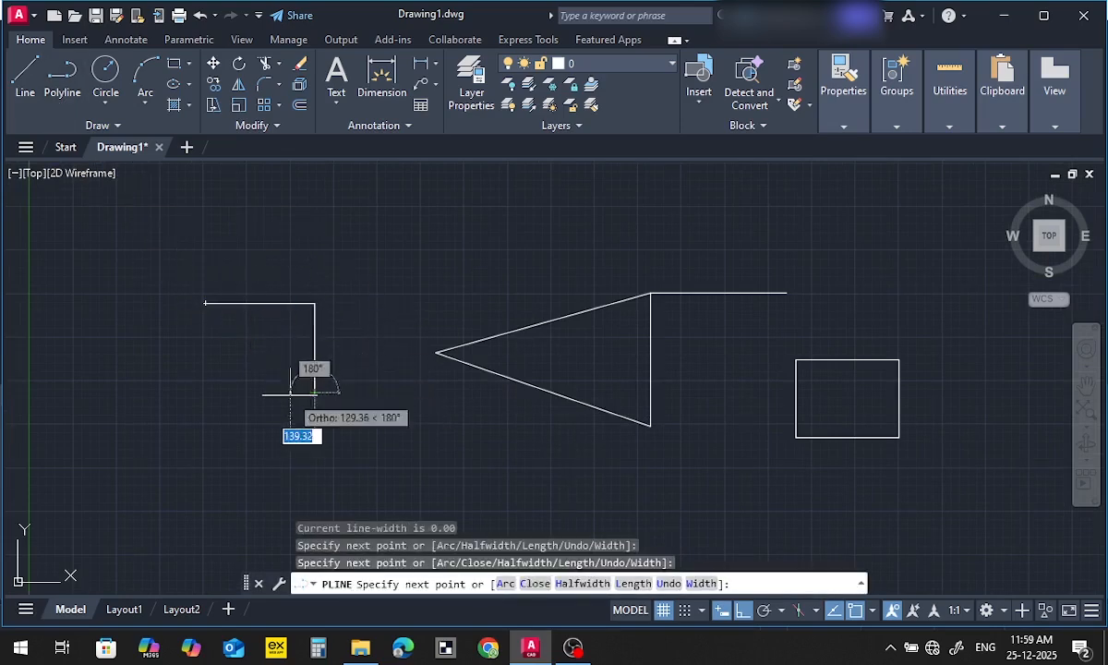
{"action": "left_click", "coordinate": [205, 363]}
{"action": "left_click", "coordinate": [205, 303]}
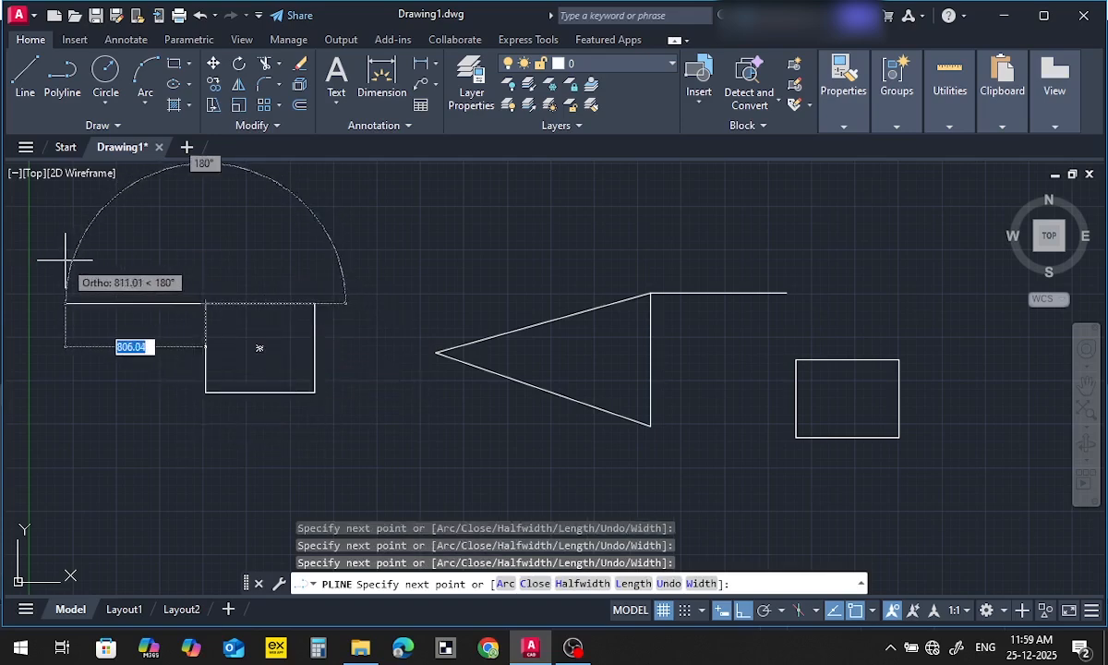
{"action": "key", "text": "Escape"}
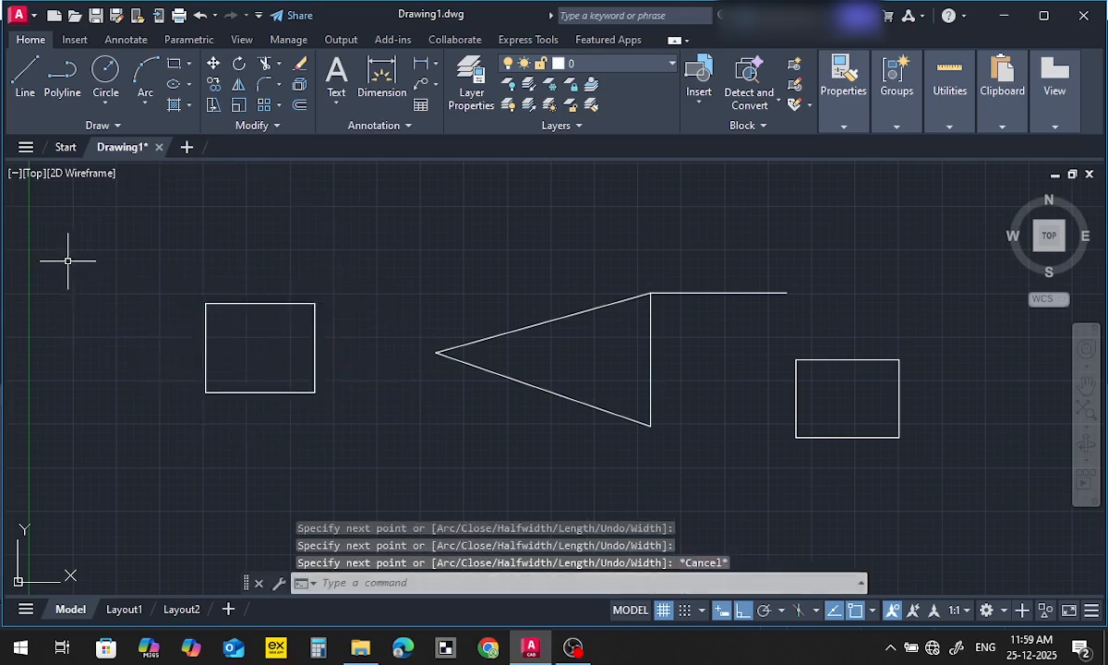
Compare how the polyline rectangle and the line-built rectangle select, picking the latter's upper and left edges, and clear the selections
{"action": "left_click", "coordinate": [287, 304]}
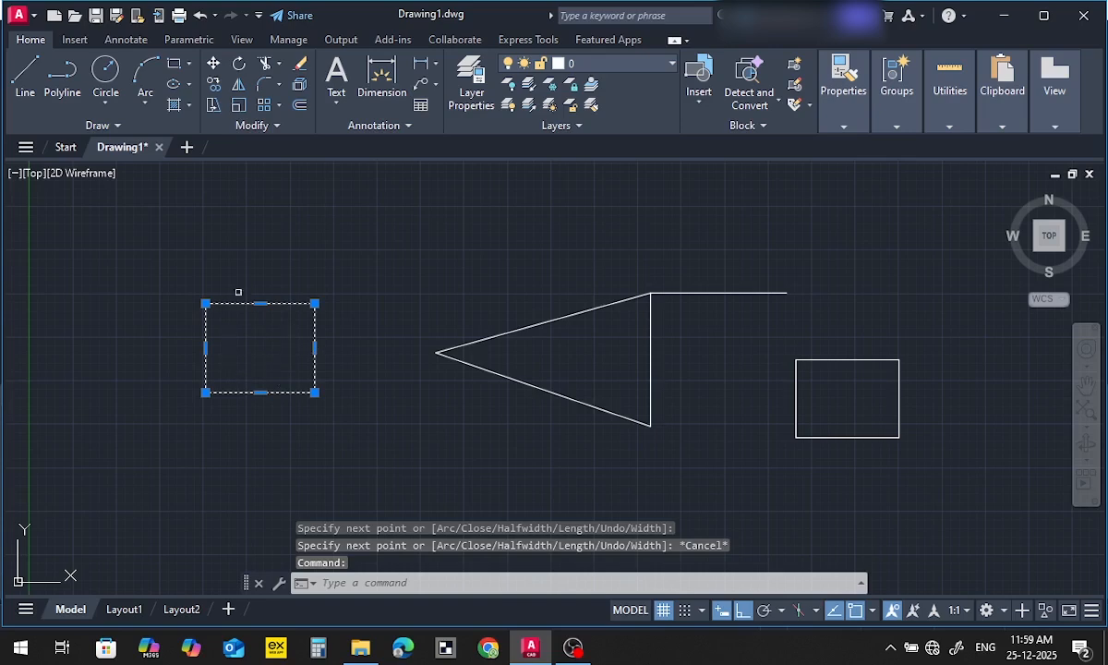
{"action": "key", "text": "Escape"}
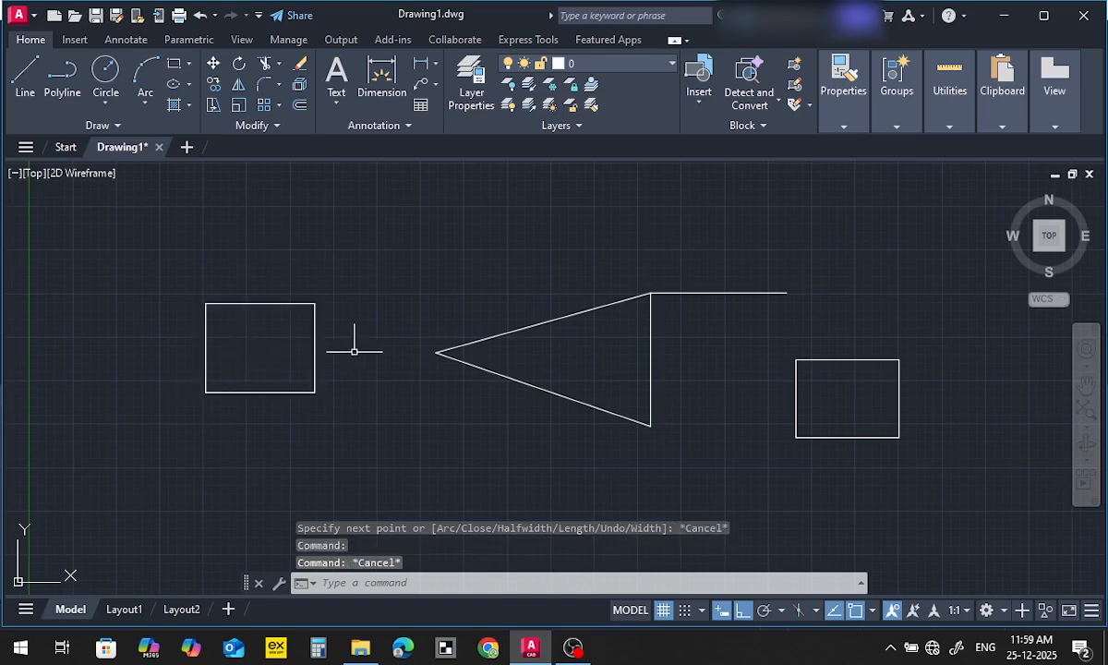
{"action": "left_click", "coordinate": [823, 356]}
{"action": "left_click", "coordinate": [820, 391]}
{"action": "left_click", "coordinate": [797, 388]}
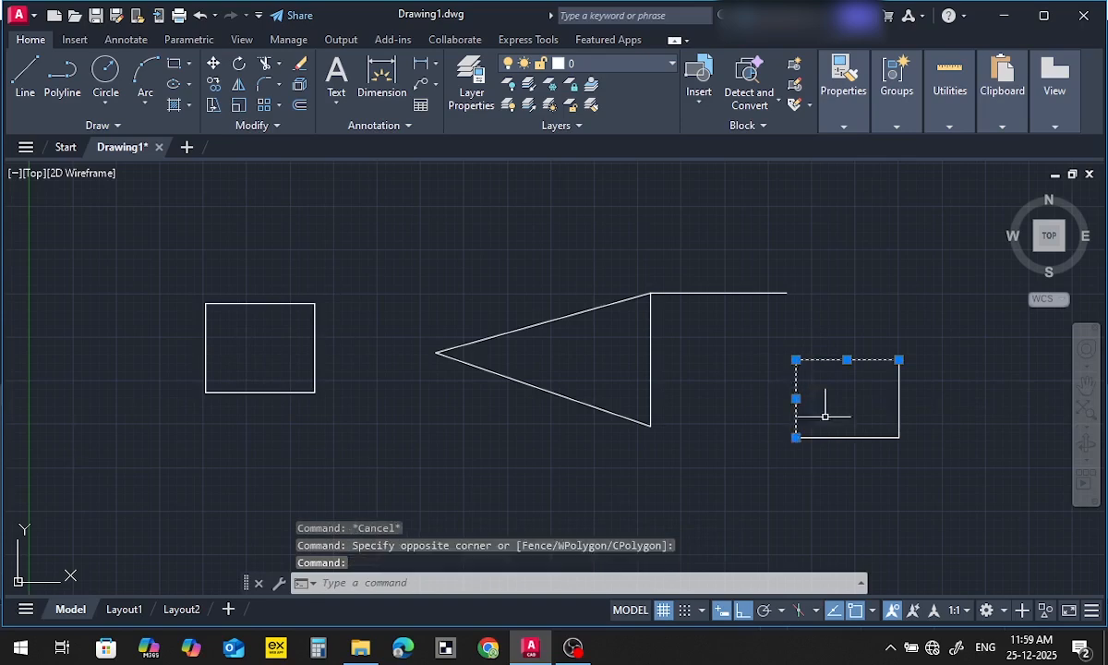
{"action": "key", "text": "Escape"}
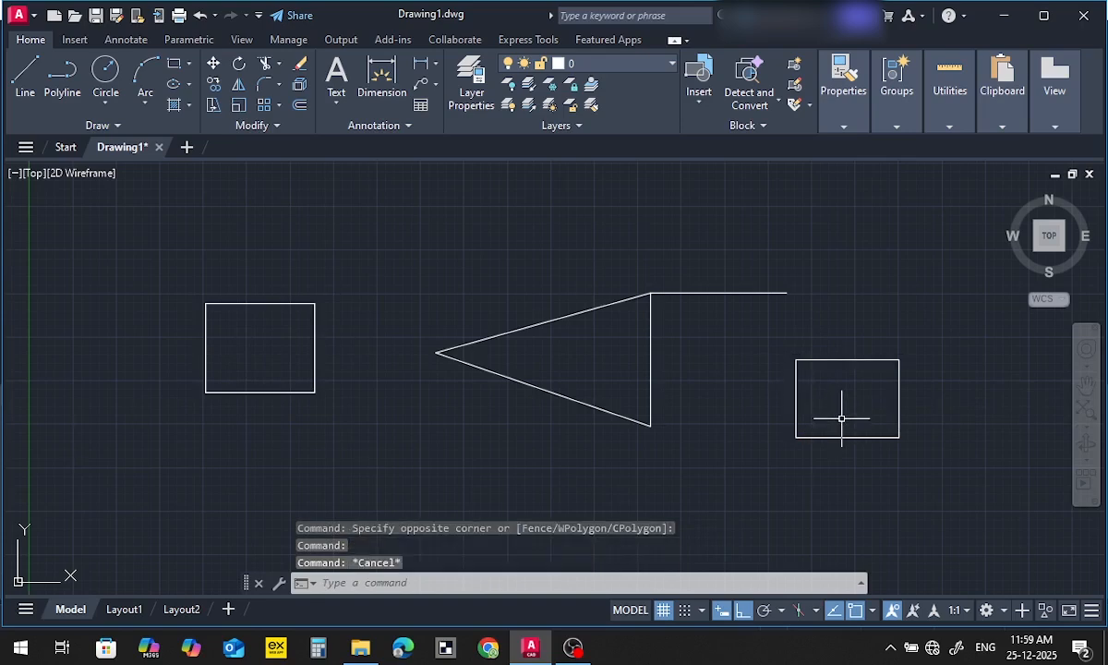
Stretch the polyline rectangle's lower-right corner straight down by about 304, and move its lower edge downward as well
{"action": "left_click", "coordinate": [206, 314]}
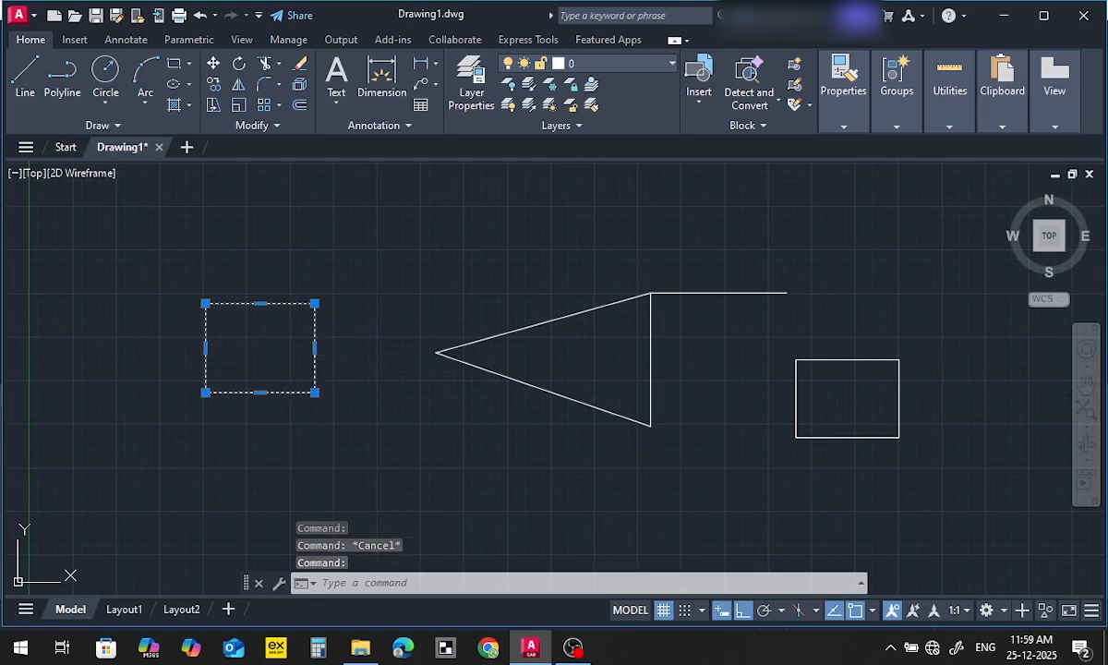
{"action": "left_click", "coordinate": [315, 392]}
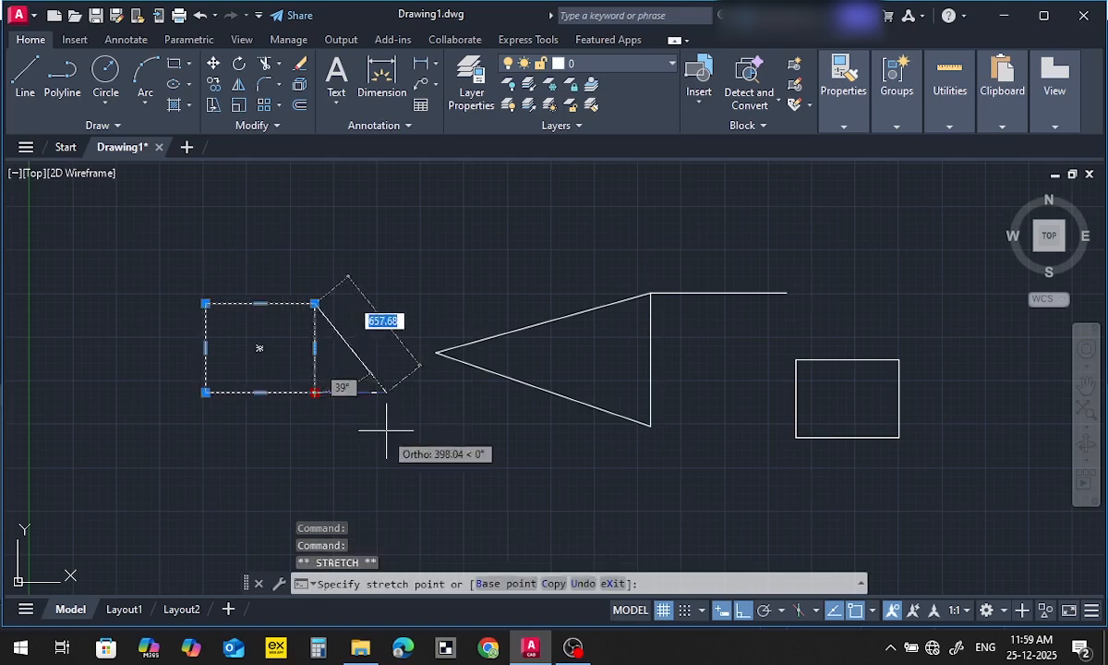
{"action": "left_click", "coordinate": [310, 446]}
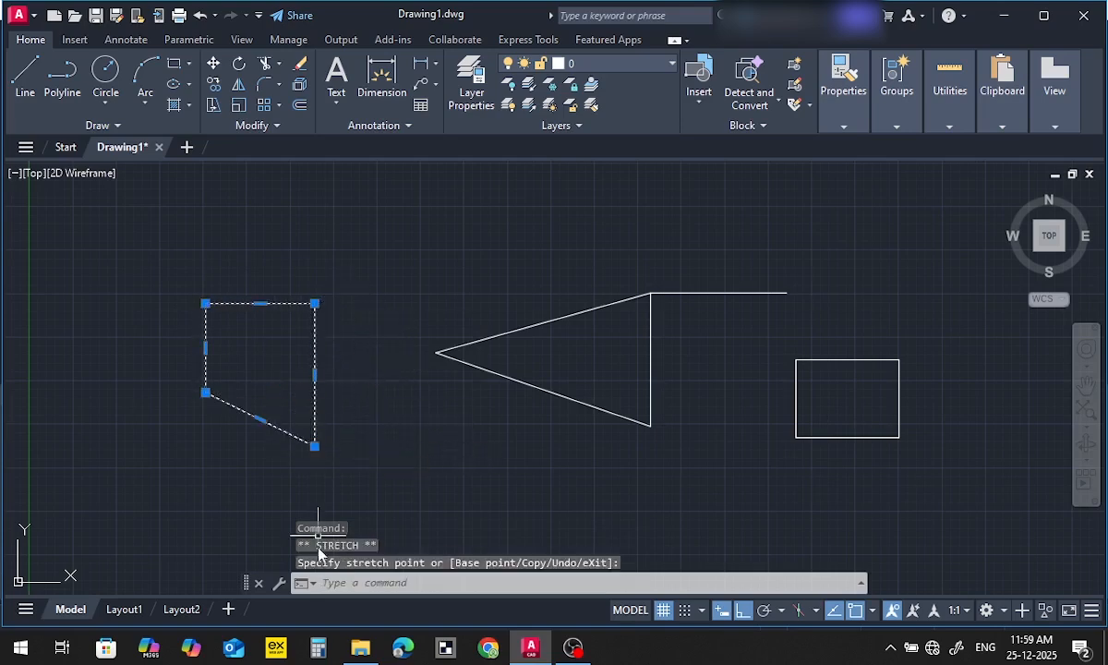
{"action": "left_click", "coordinate": [262, 420]}
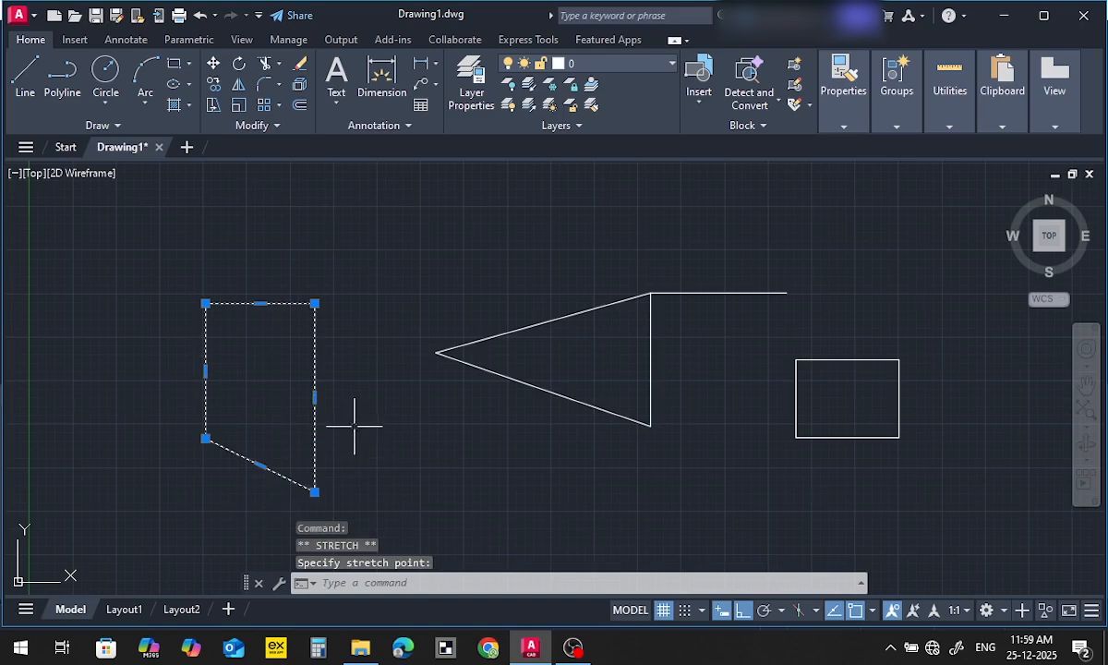
{"action": "key", "text": "Escape"}
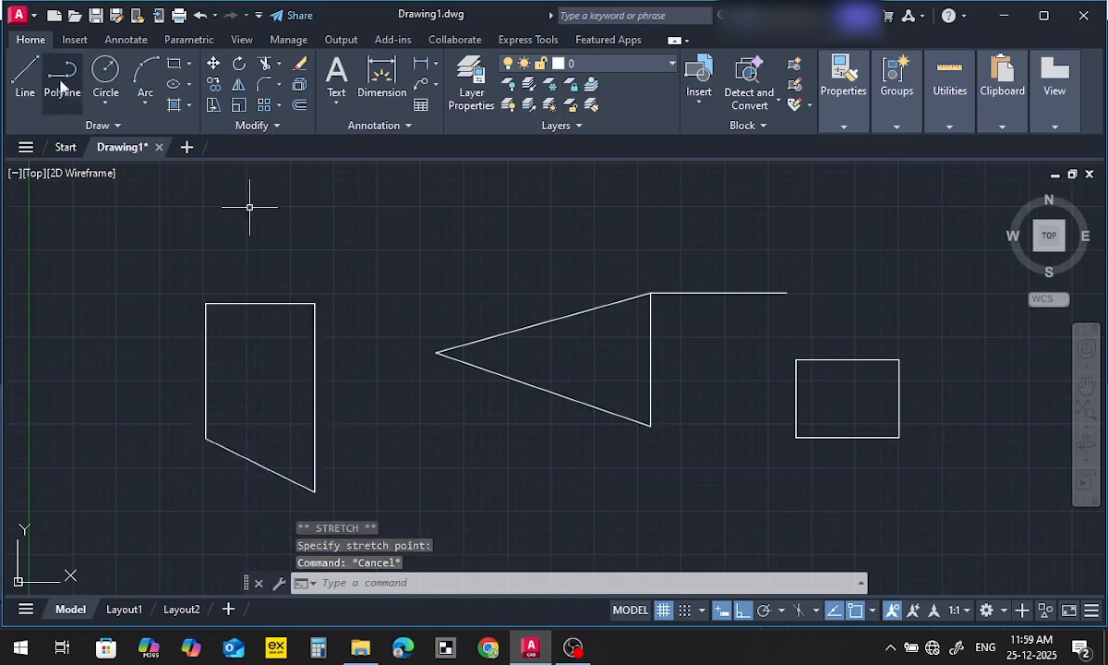
Draw two connected Ortho lines above the polyline shape, about 483 horizontally and a shorter segment straight down, and end the command
{"action": "left_click", "coordinate": [26, 74]}
{"action": "left_click", "coordinate": [307, 217]}
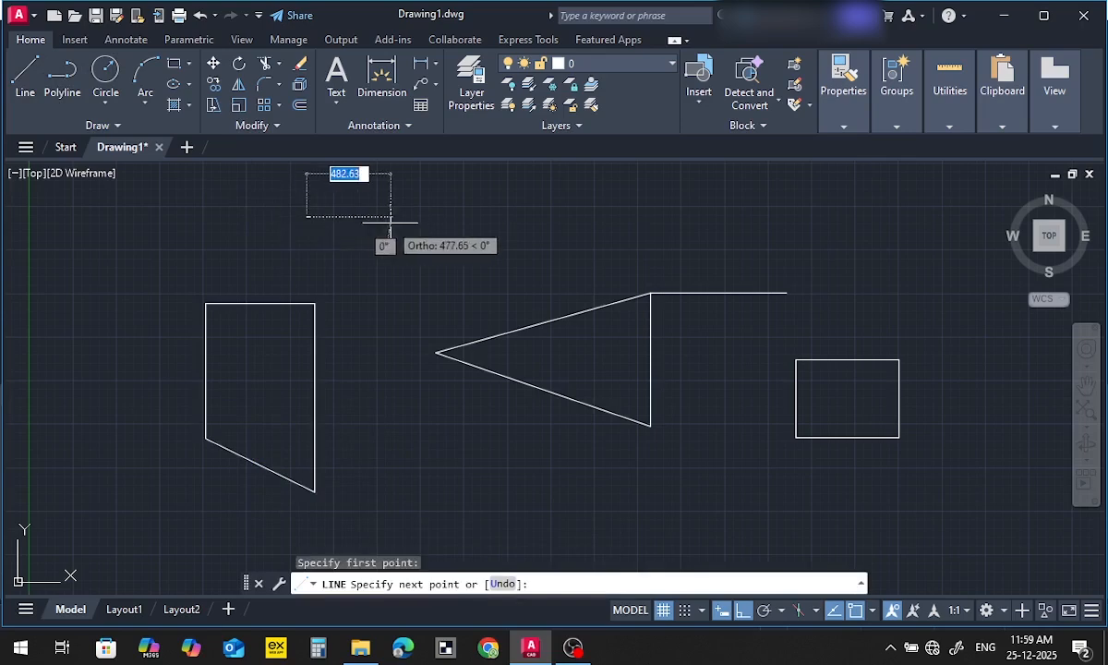
{"action": "left_click", "coordinate": [423, 216]}
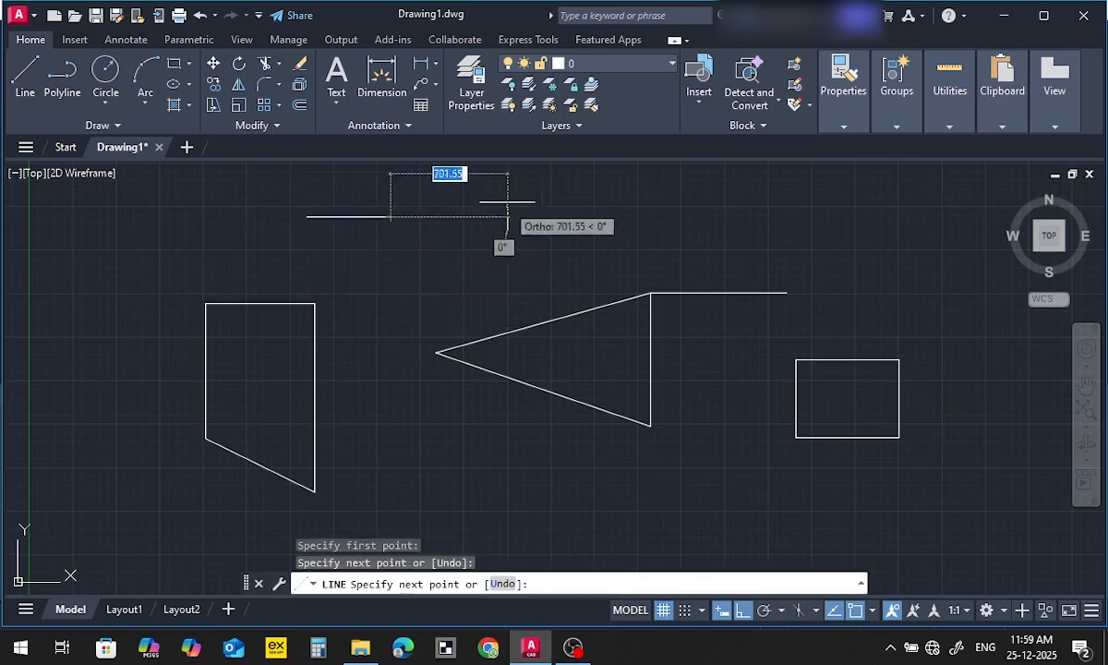
{"action": "left_click", "coordinate": [390, 295]}
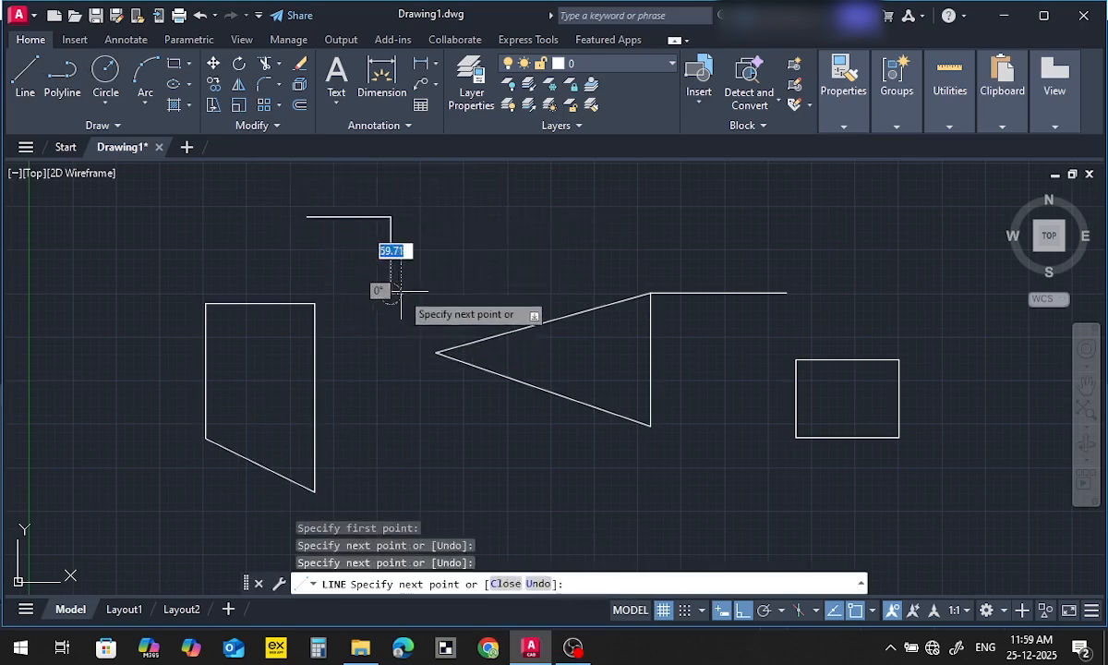
{"action": "key", "text": "Escape"}
Start a polyline below the triangle with a lower semicircular arc about 1025 wide, continuing with a straight vertical segment up past the triangle
{"action": "middle_click_drag", "start_coordinate": [426, 391], "coordinate": [373, 319]}
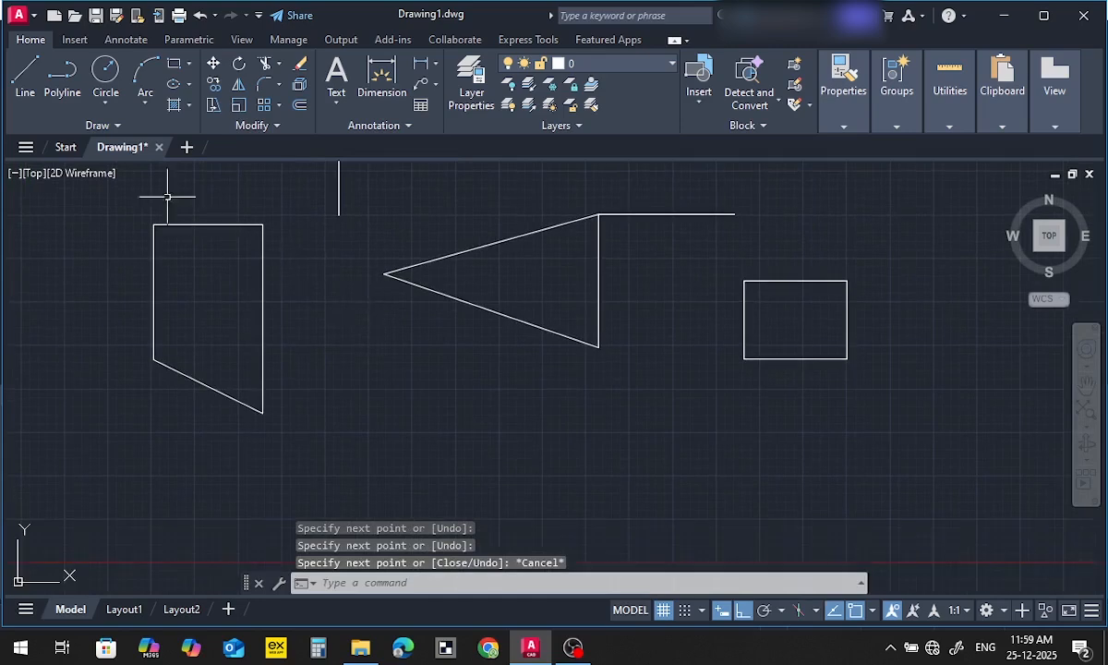
{"action": "left_click", "coordinate": [61, 92]}
{"action": "left_click", "coordinate": [359, 462]}
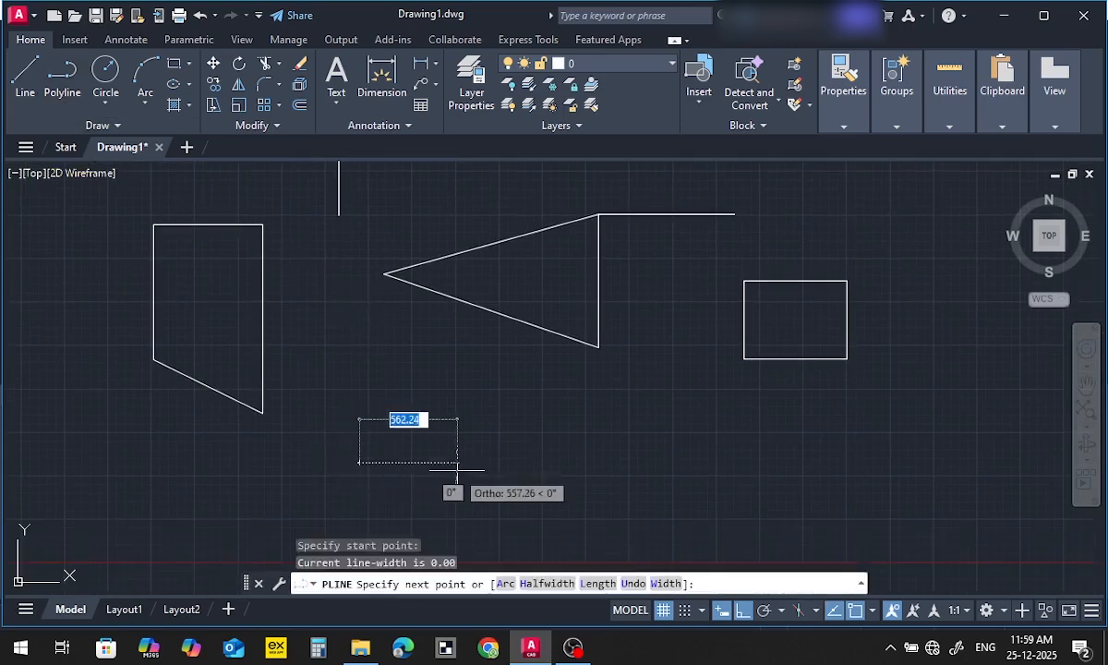
{"action": "left_click", "coordinate": [506, 583]}
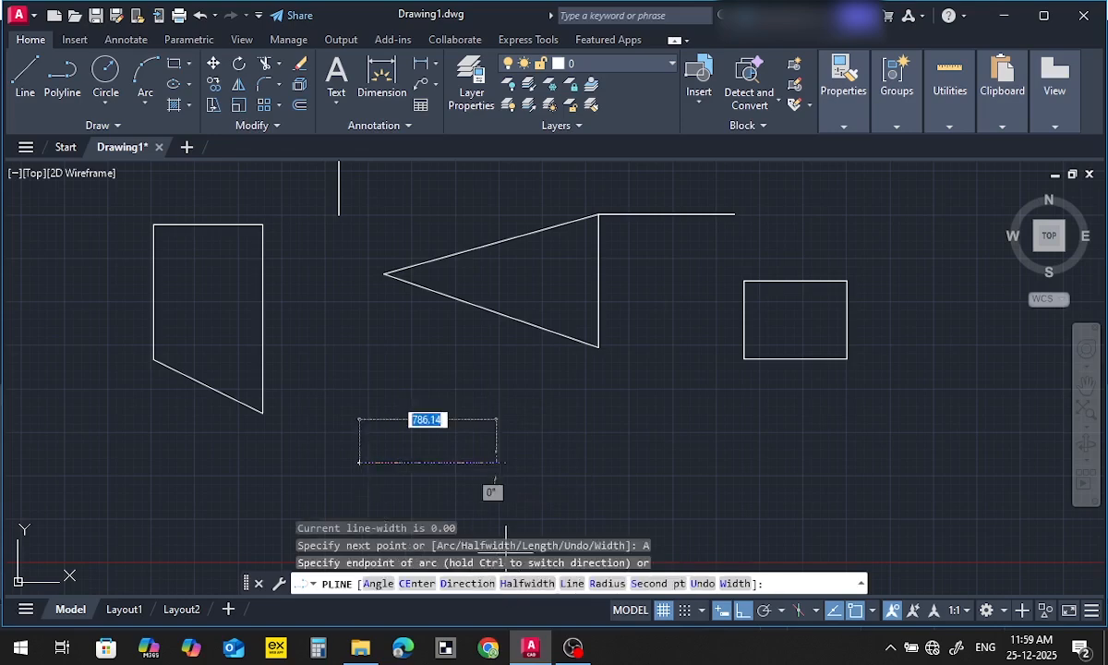
{"action": "left_click", "coordinate": [535, 469]}
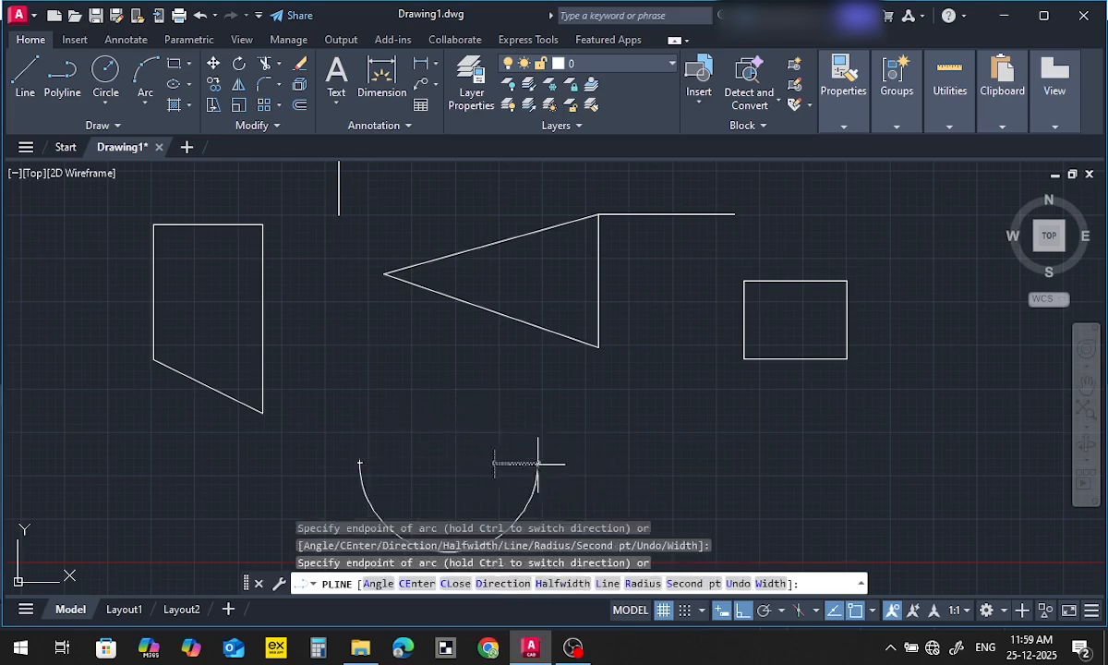
{"action": "left_click", "coordinate": [605, 583]}
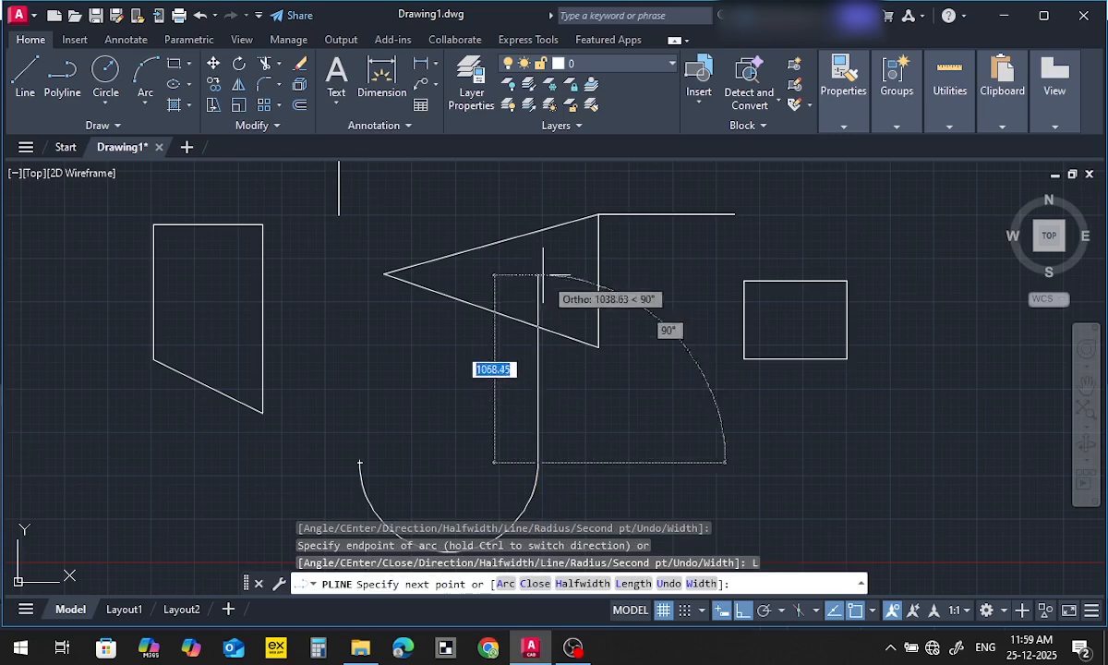
{"action": "left_click", "coordinate": [532, 215]}
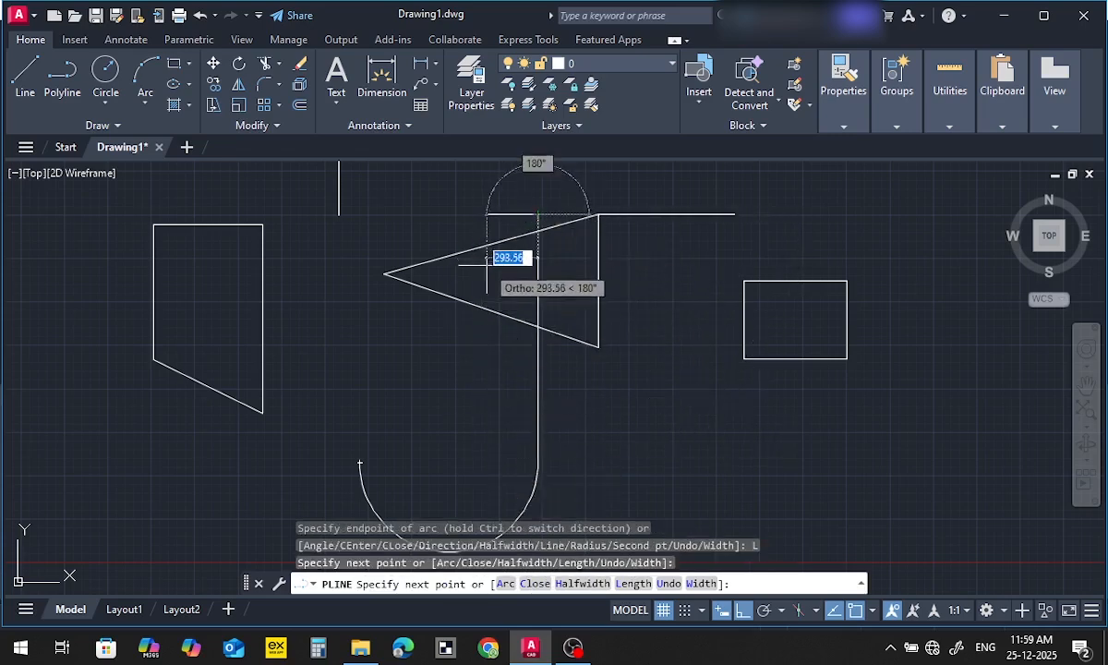
Complete the polyline slot with an upper semicircular arc and a straight segment down to its starting point, and end the command
{"action": "middle_click_drag", "start_coordinate": [483, 284], "coordinate": [559, 320]}
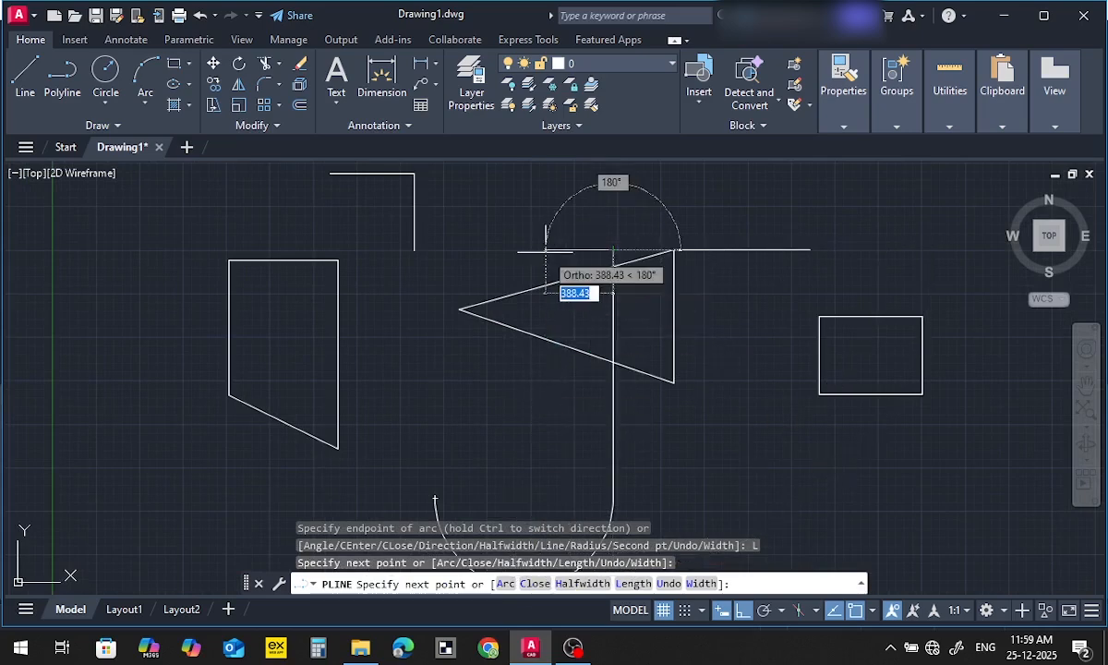
{"action": "type", "text": "A"}
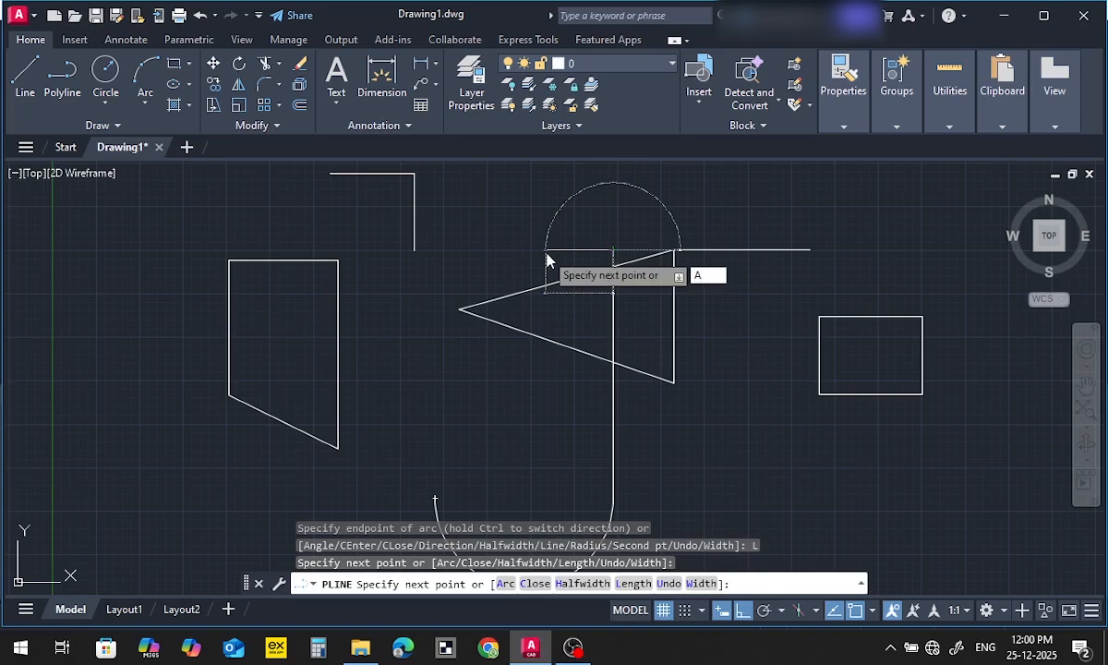
{"action": "key", "text": "Return"}
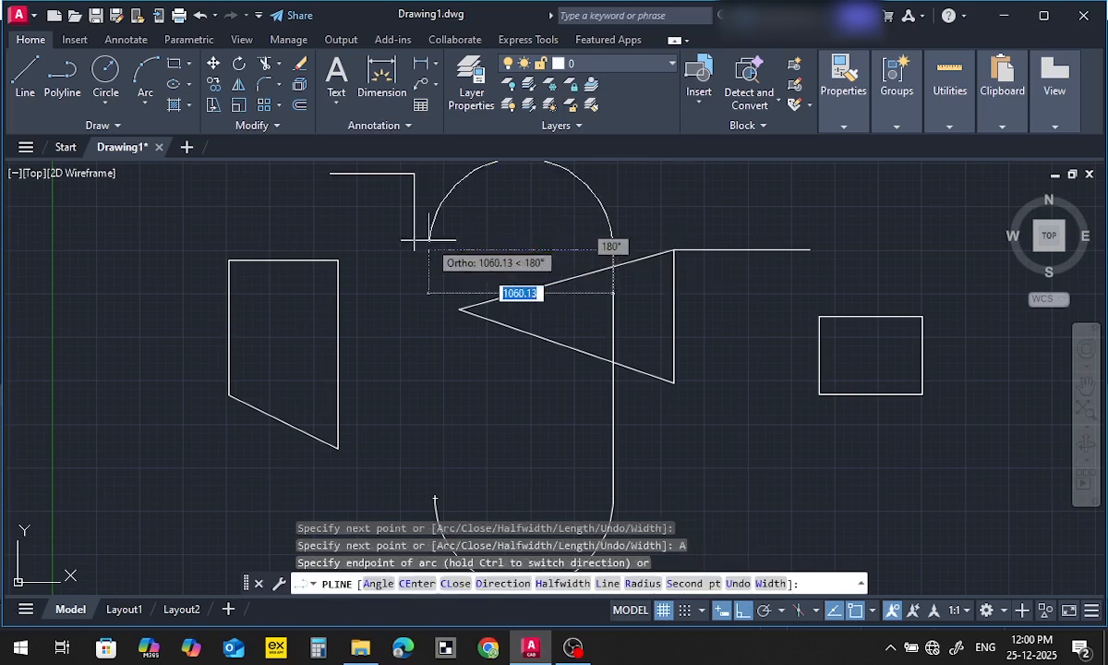
{"action": "left_click", "coordinate": [434, 383]}
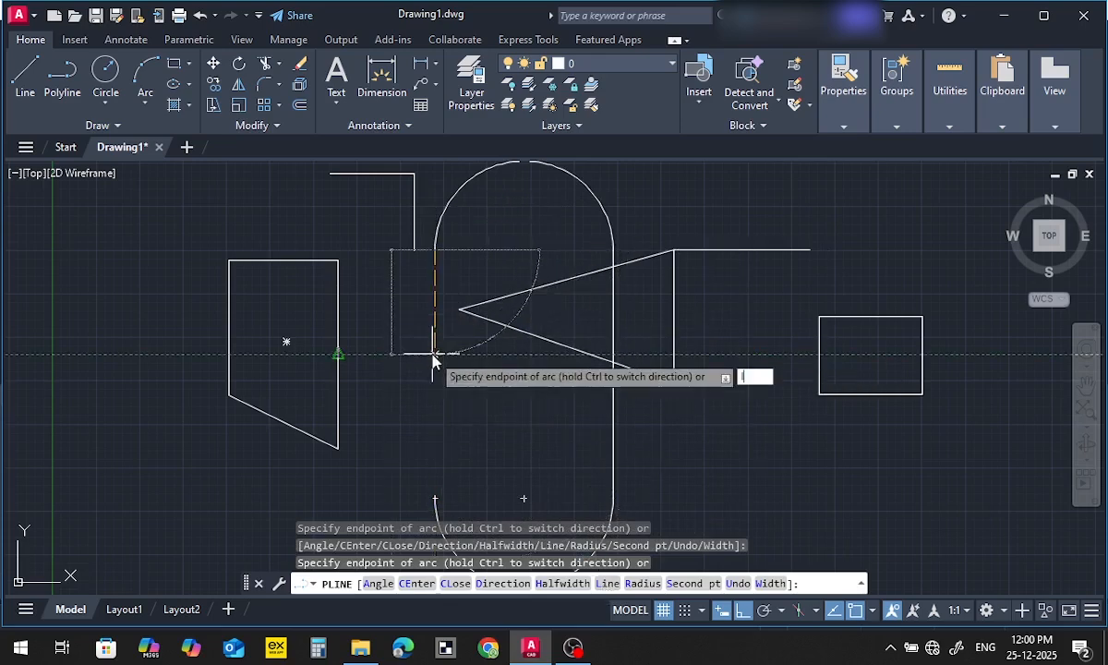
{"action": "key", "text": "Return"}
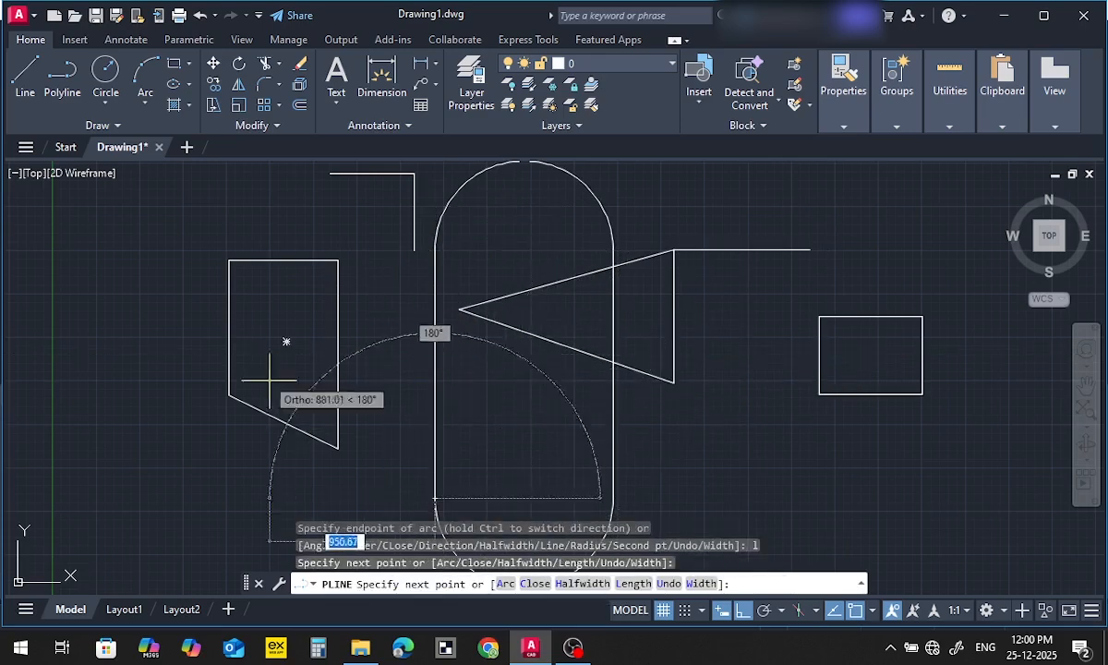
{"action": "key", "text": "Escape"}
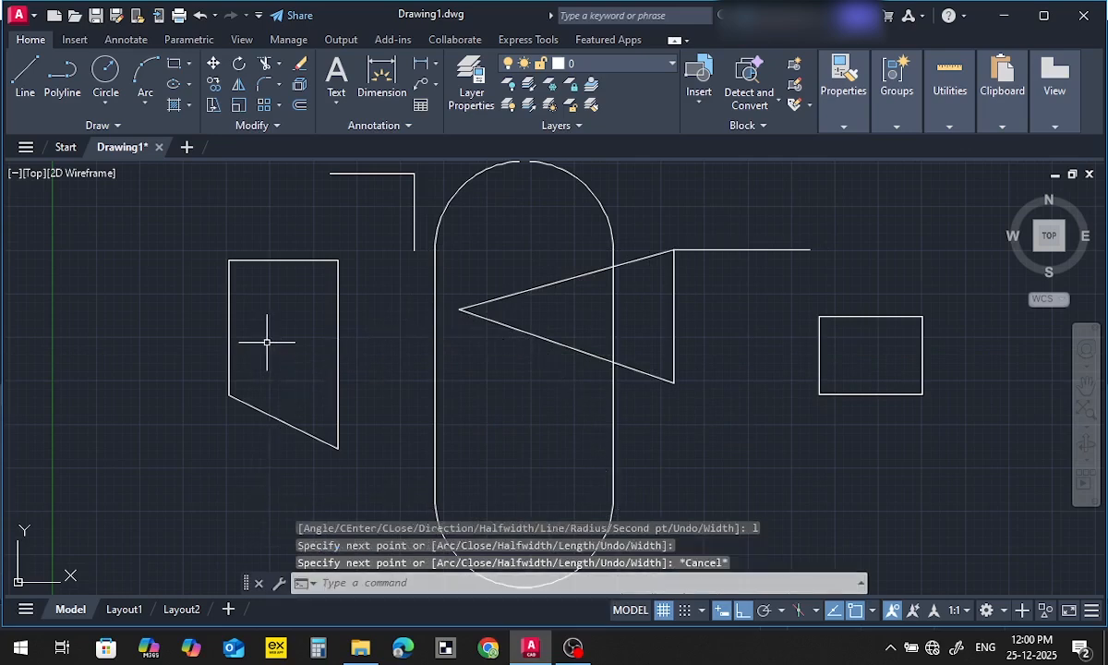
Move the polyline slot horizontally away from the triangle to the right of the small rectangle
{"action": "scroll", "coordinate": [496, 376], "scroll_direction": "down", "scroll_amount": 3}
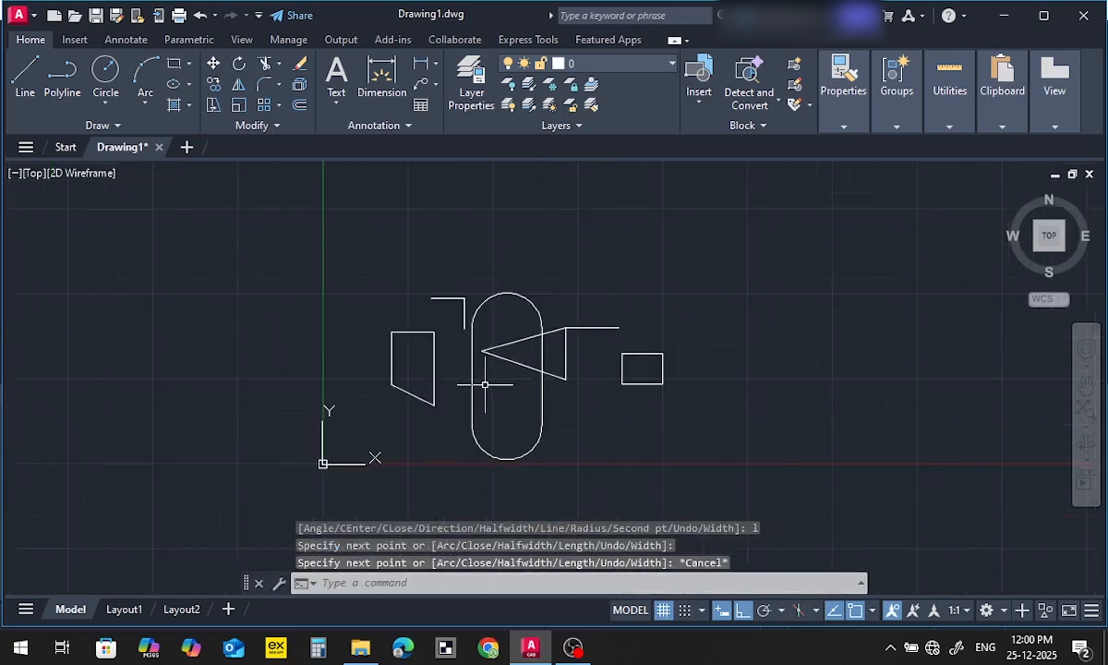
{"action": "left_click", "coordinate": [484, 384]}
{"action": "left_click", "coordinate": [463, 383]}
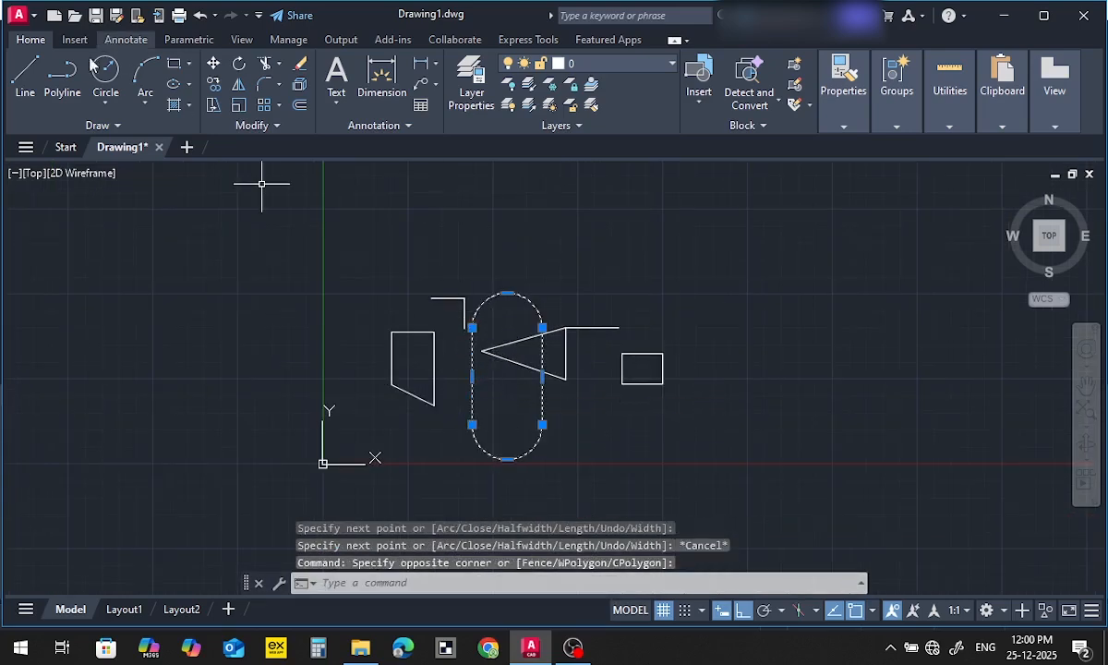
{"action": "left_click", "coordinate": [212, 63]}
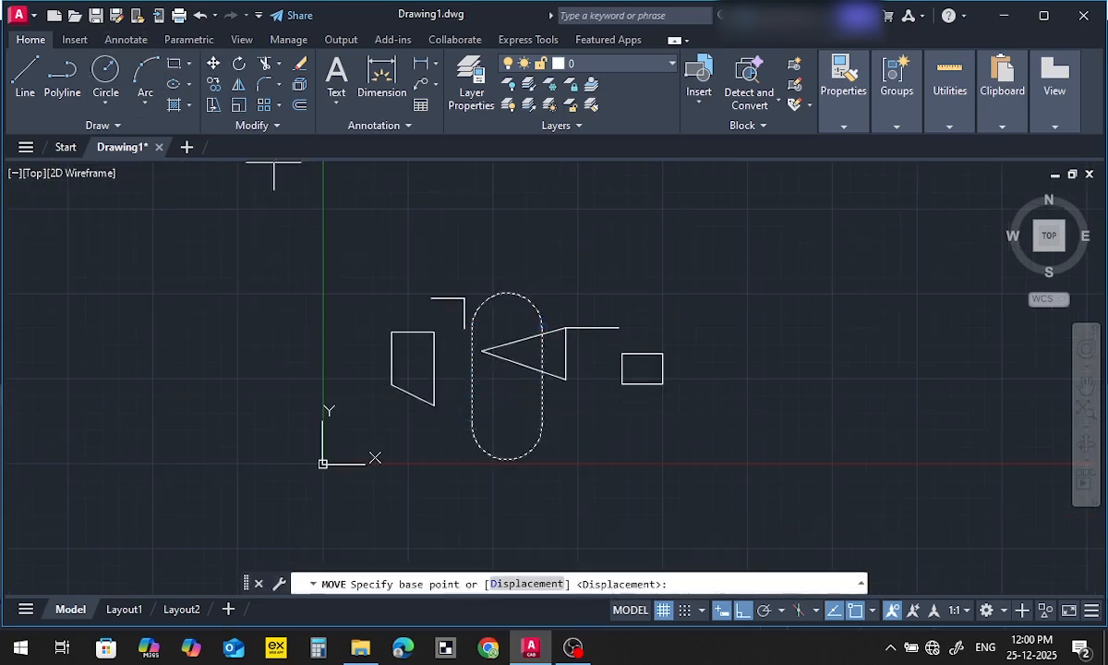
{"action": "left_click", "coordinate": [503, 314]}
{"action": "left_click", "coordinate": [713, 322]}
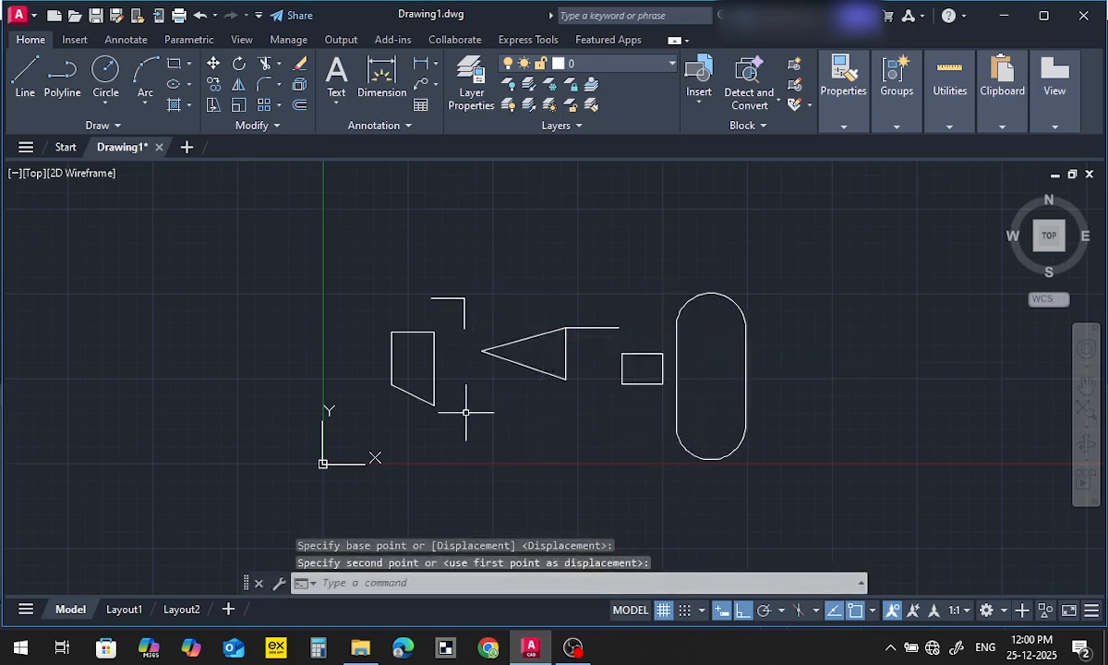
Erase all the drawn shapes with one window selection
{"action": "middle_click_drag", "start_coordinate": [466, 413], "coordinate": [440, 389]}
{"action": "left_click", "coordinate": [332, 238]}
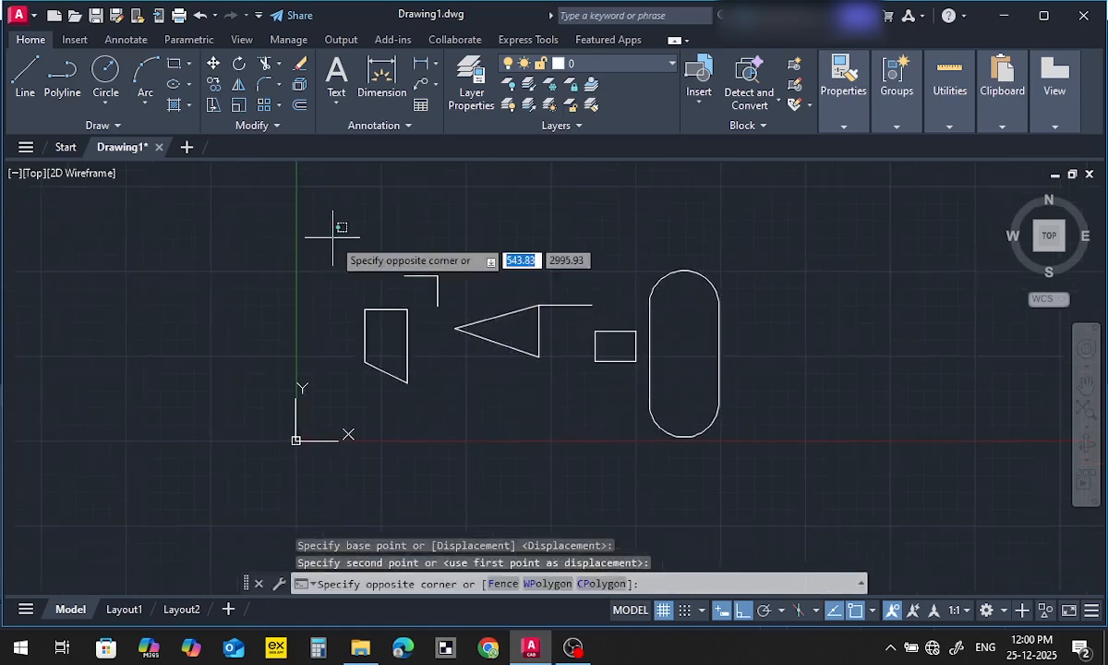
{"action": "left_click", "coordinate": [773, 482]}
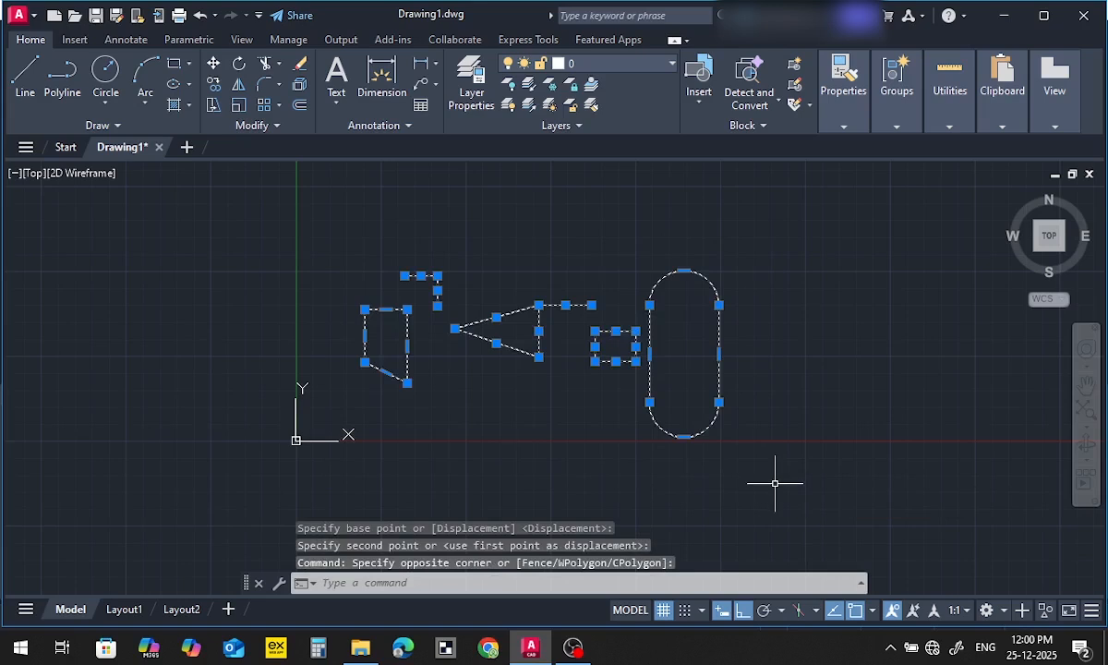
{"action": "key", "text": "Delete"}
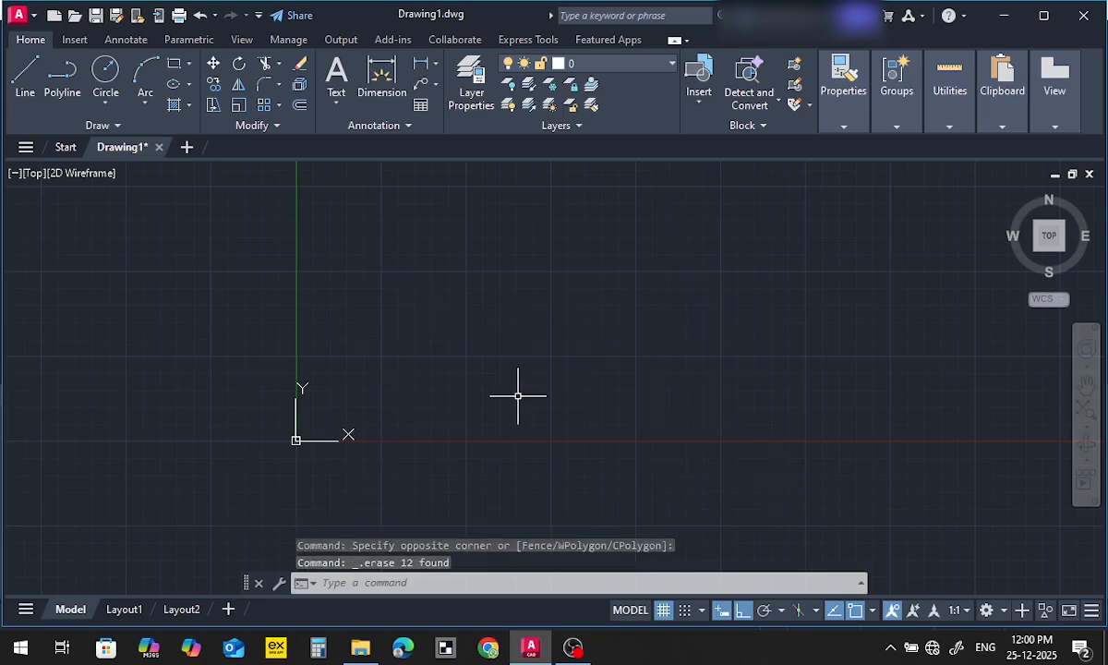
Confirm decimal drawing units in millimeters and draw a center-radius circle with radius 1000 above and to the right of the origin
{"action": "key", "text": "Return"}
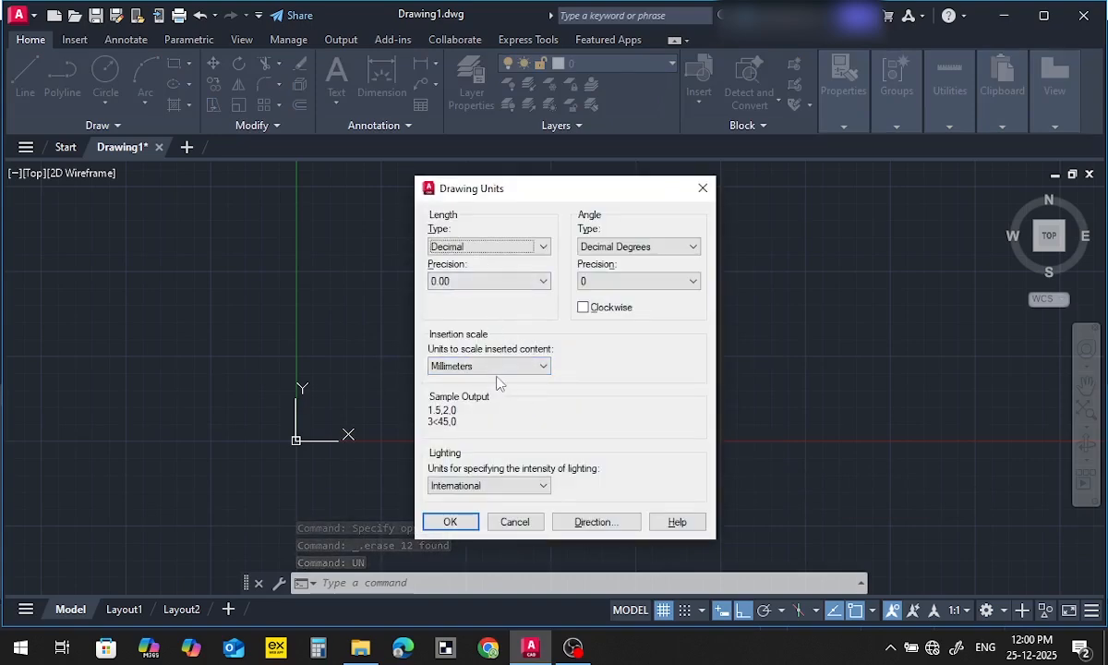
{"action": "left_click", "coordinate": [451, 519]}
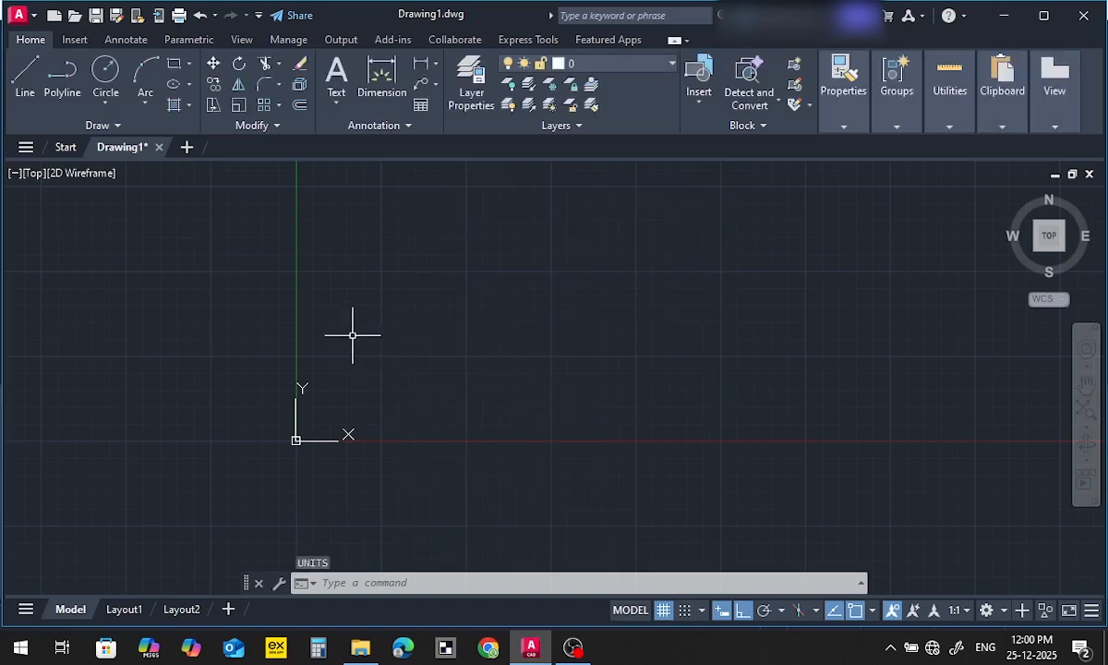
{"action": "left_click", "coordinate": [114, 83]}
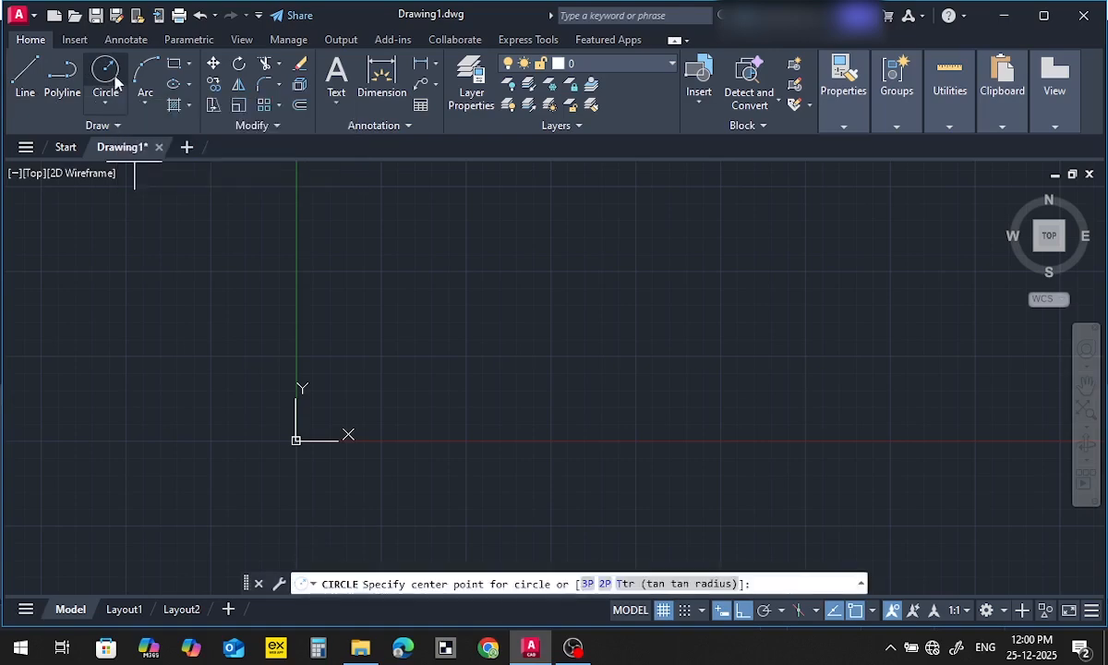
{"action": "left_click", "coordinate": [427, 302]}
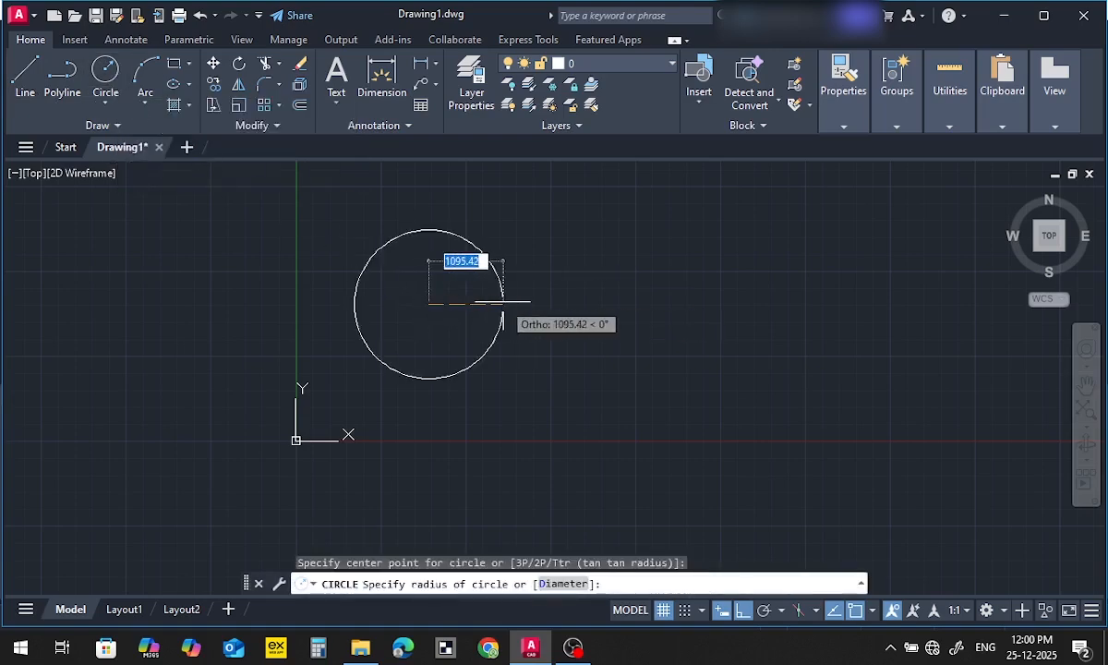
{"action": "type", "text": "10"}
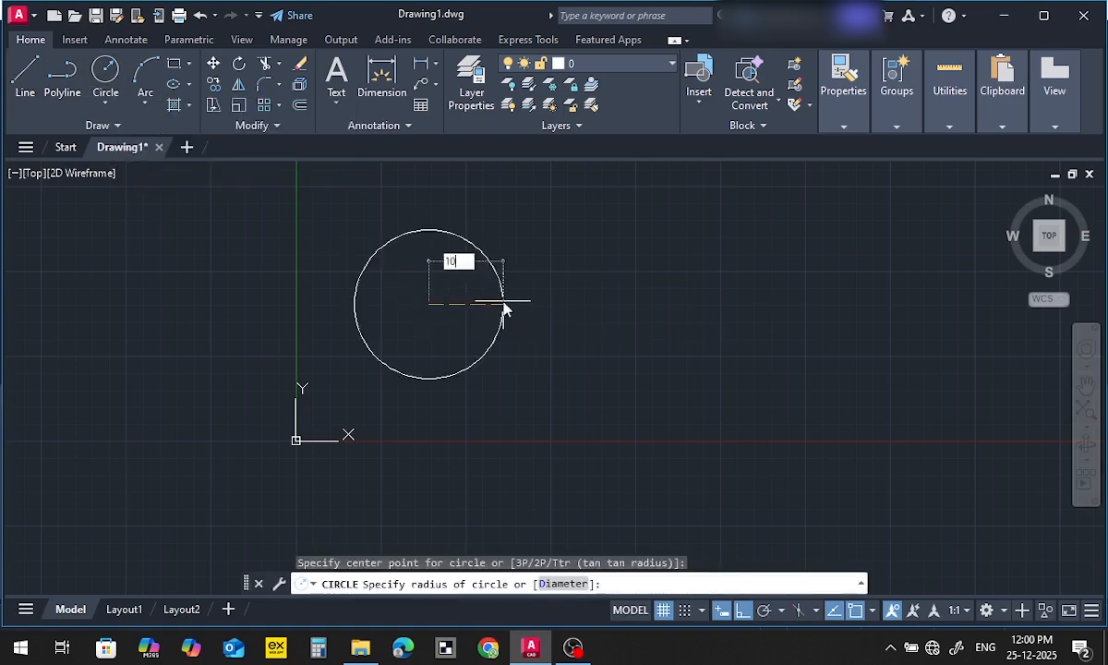
{"action": "type", "text": "00"}
{"action": "key", "text": "Return"}
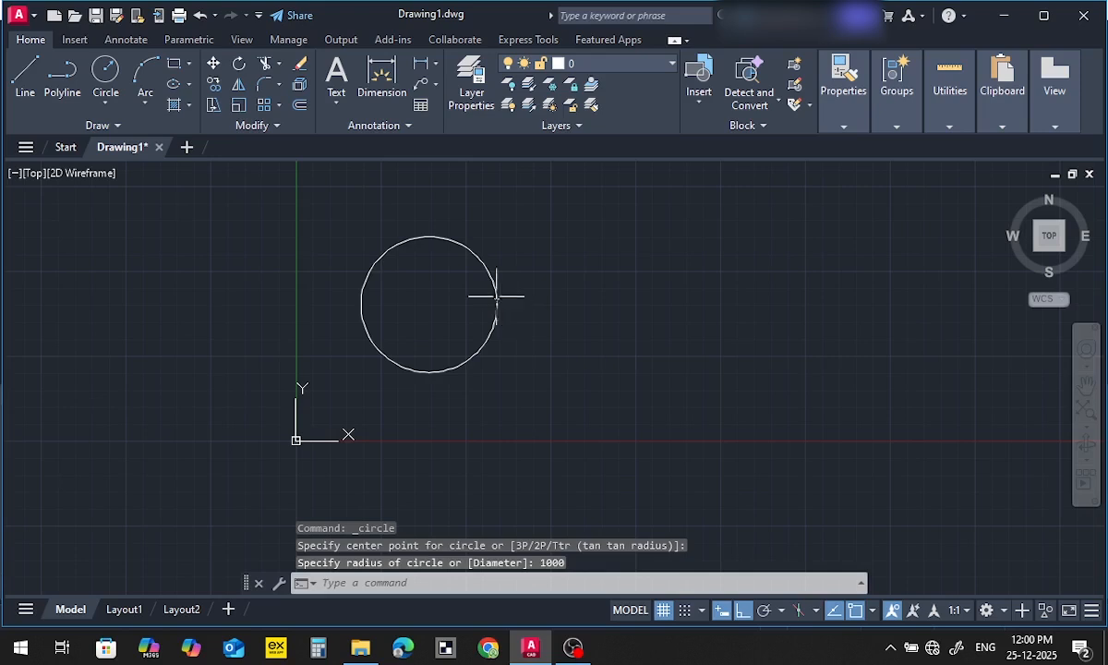
Check the circle's radius with a temporary line from its center to its right quadrant, without keeping the line
{"action": "left_click", "coordinate": [17, 70]}
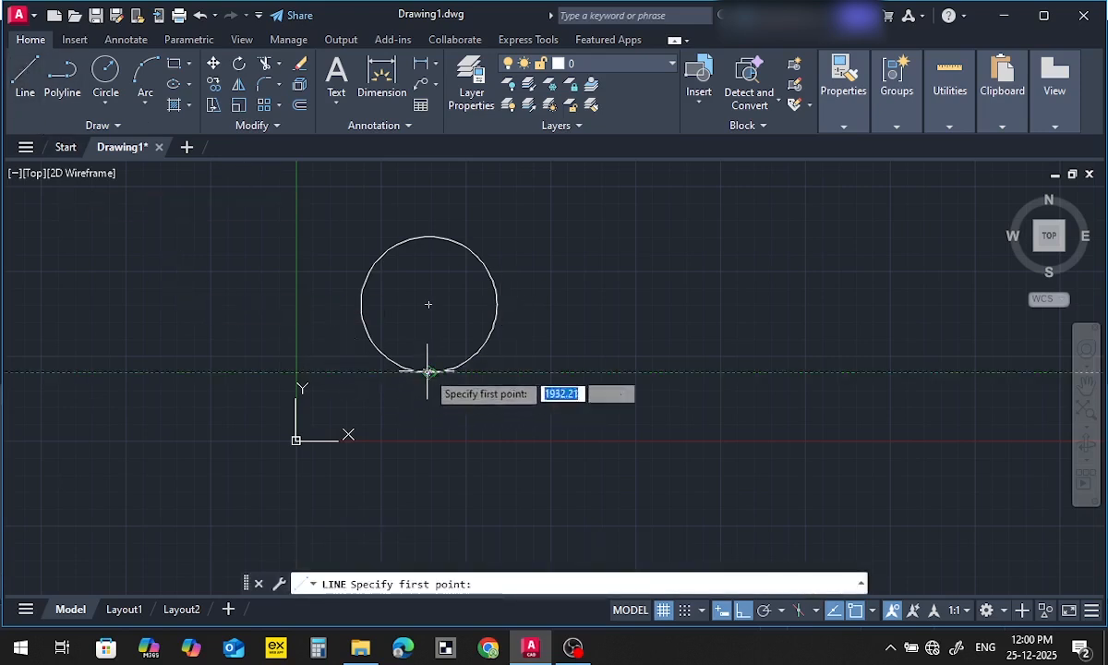
{"action": "left_click", "coordinate": [428, 306]}
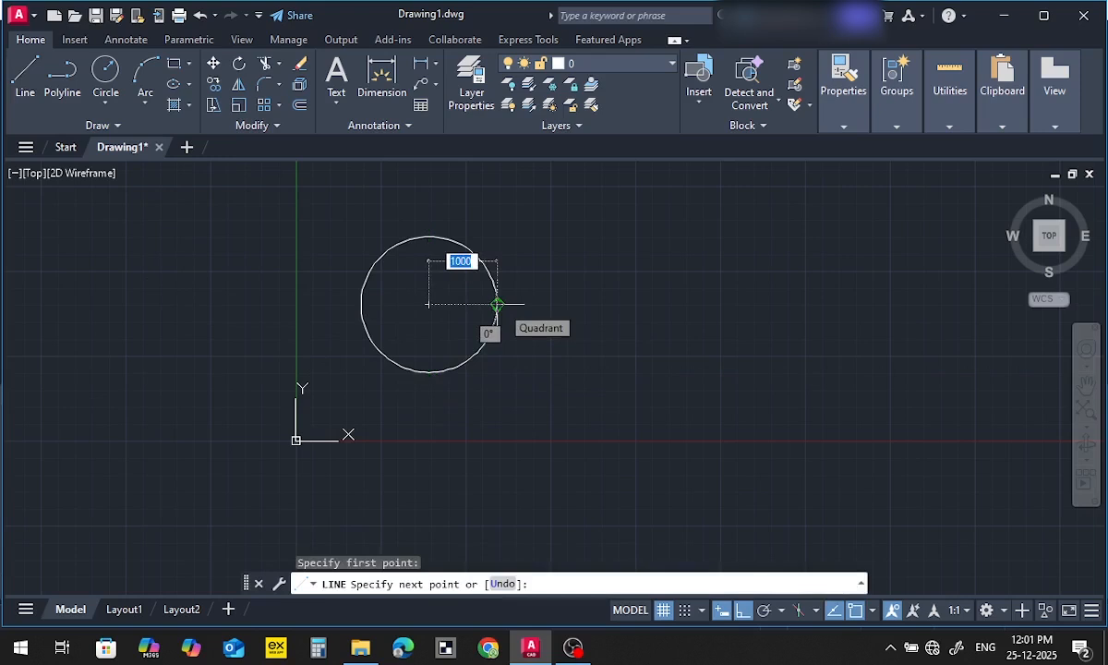
{"action": "key", "text": "Escape"}
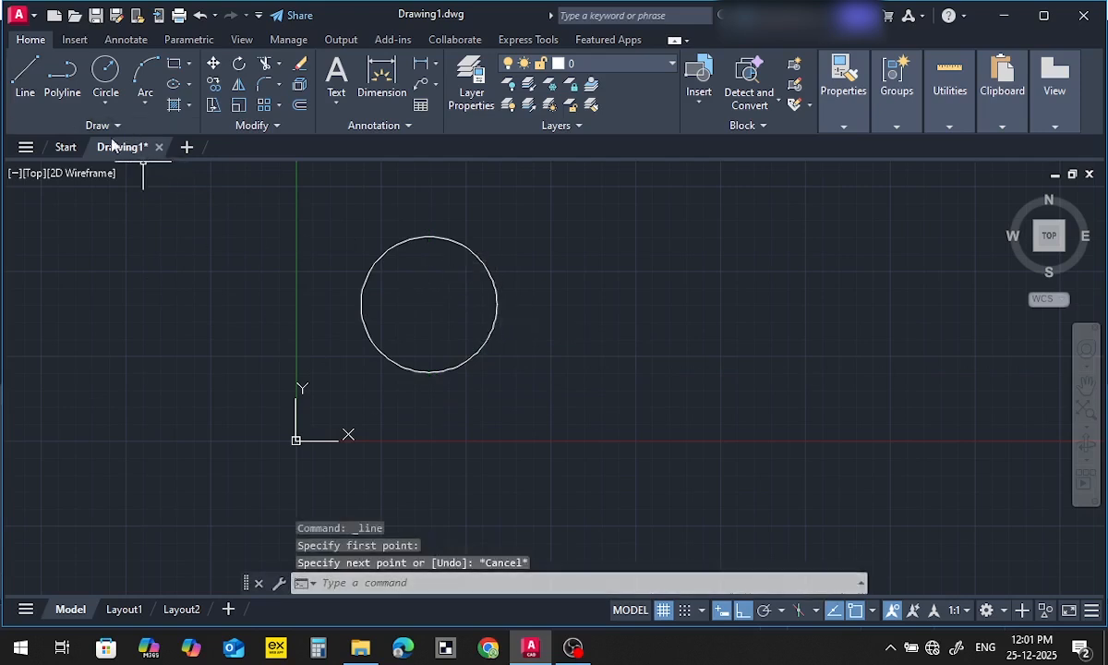
Draw a second circle by center and diameter, 1000 in diameter, to the right of the first circle
{"action": "left_click", "coordinate": [105, 103]}
{"action": "left_click", "coordinate": [129, 168]}
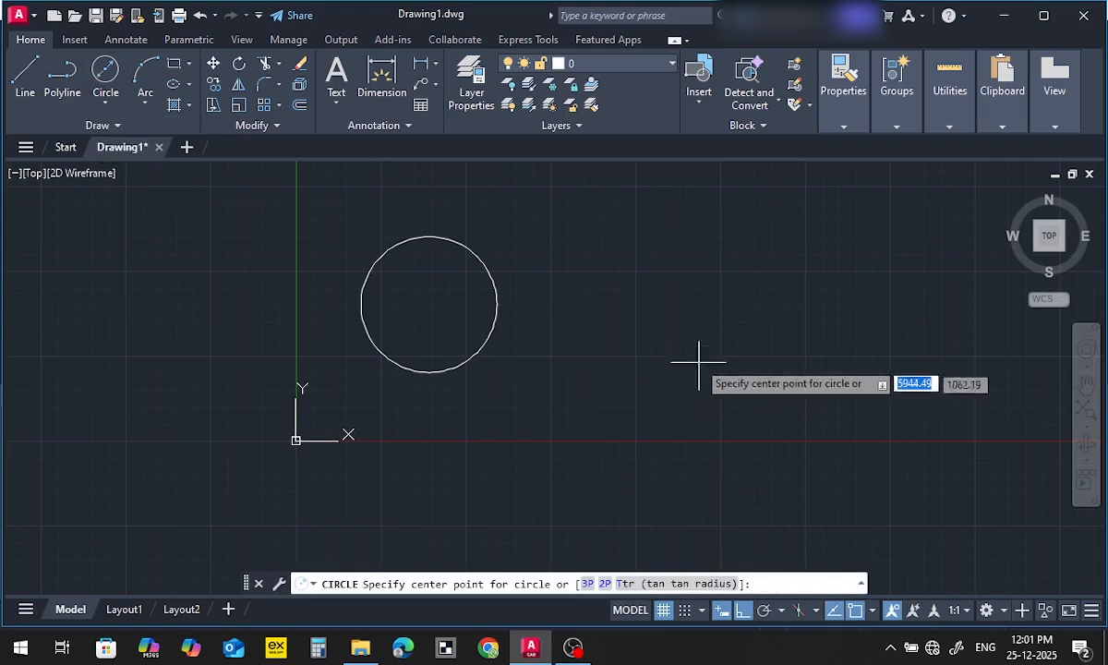
{"action": "left_click", "coordinate": [667, 304]}
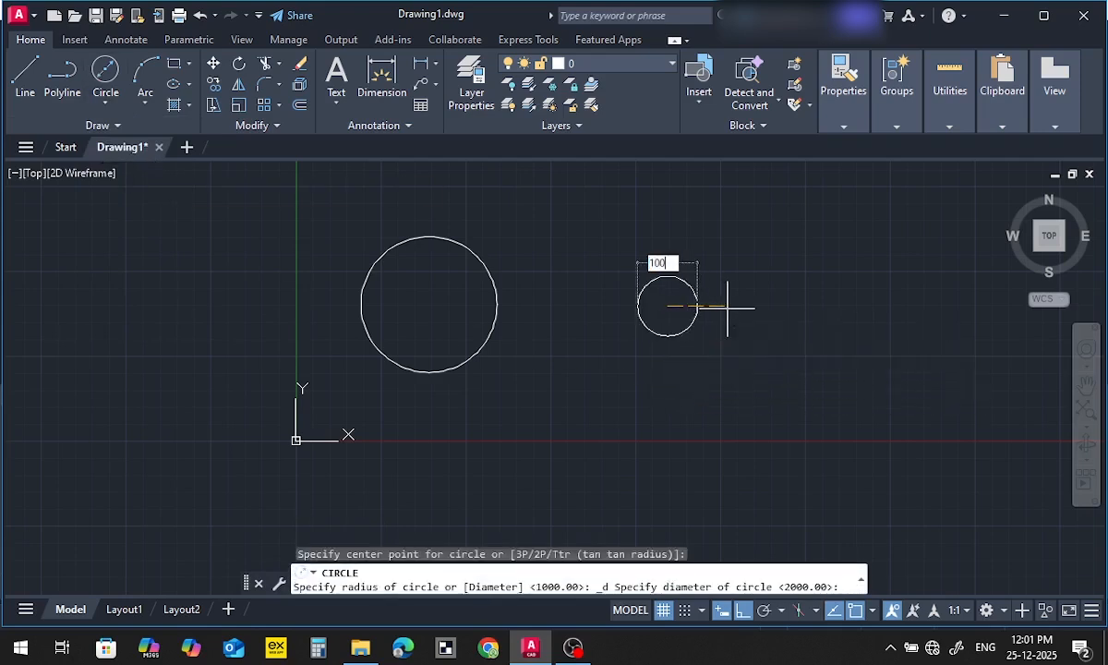
{"action": "key", "text": "Return"}
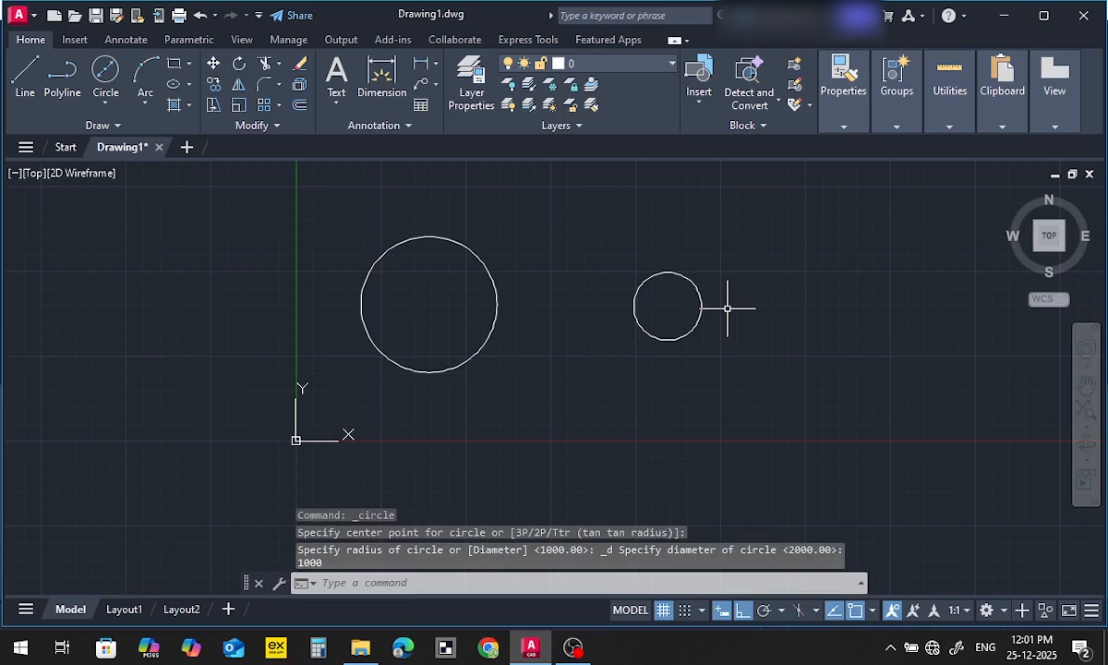
Check the smaller circle's diameter with a temporary line between its left and right quadrants, without keeping the line
{"action": "left_click", "coordinate": [25, 74]}
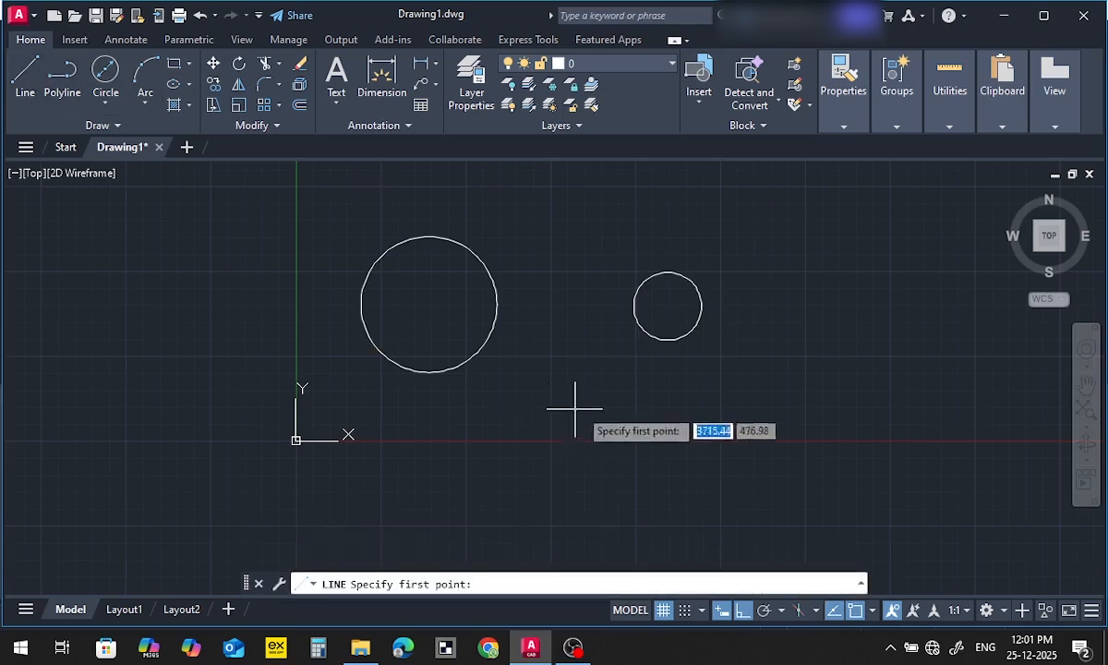
{"action": "left_click", "coordinate": [634, 306]}
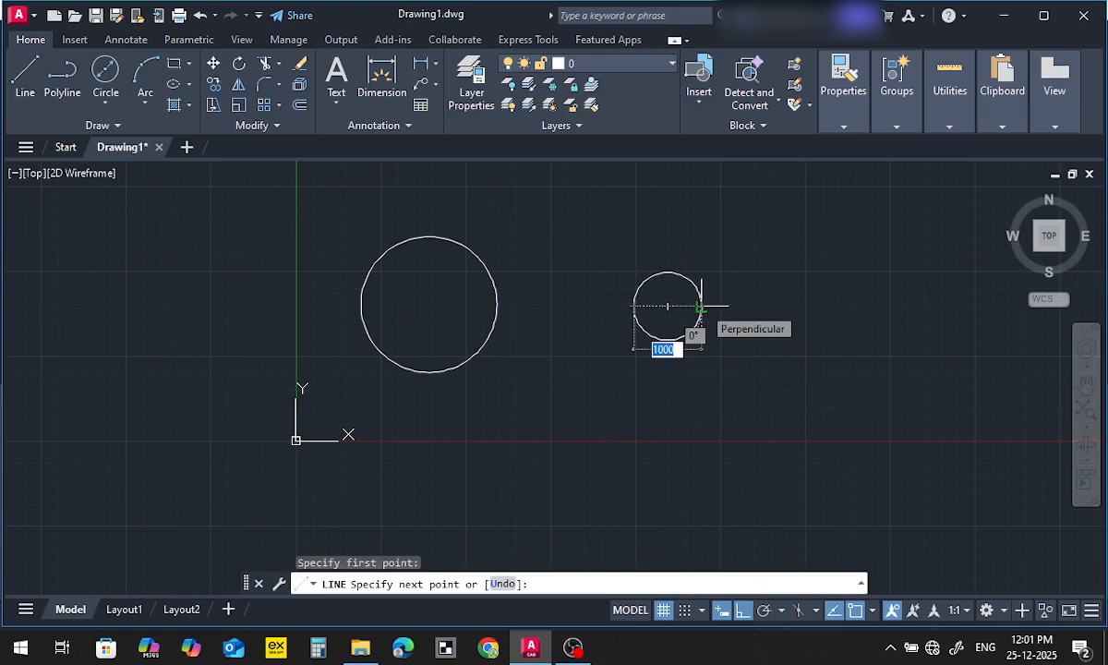
{"action": "key", "text": "Escape"}
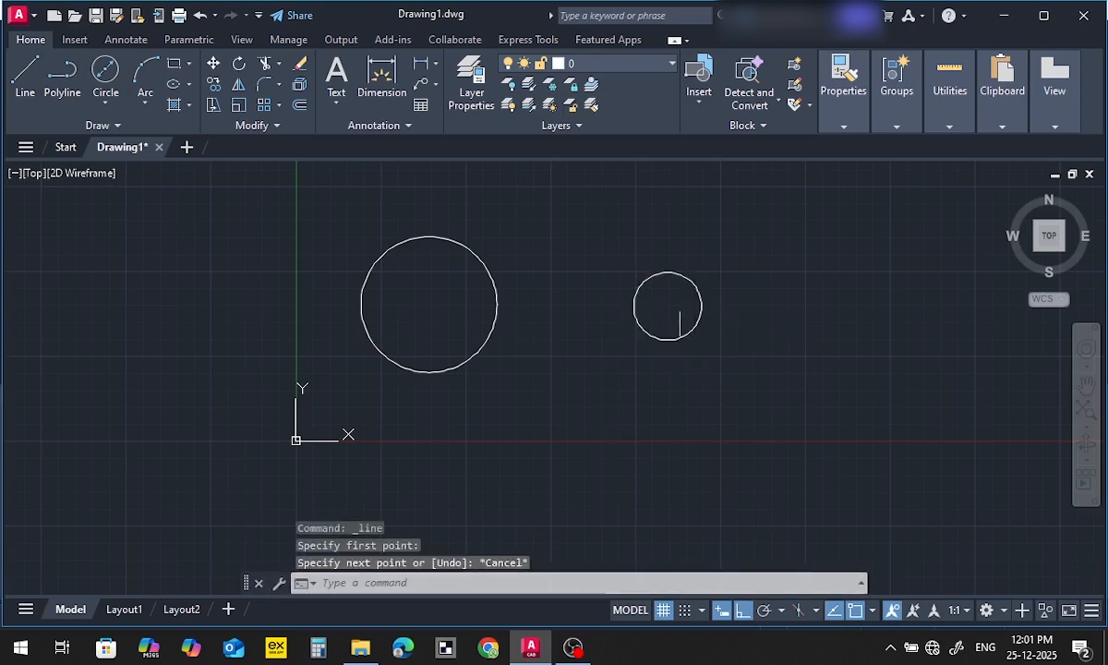
Draw a trial 2-point circle between the facing quadrants of the two circles and erase it
{"action": "left_click", "coordinate": [93, 100]}
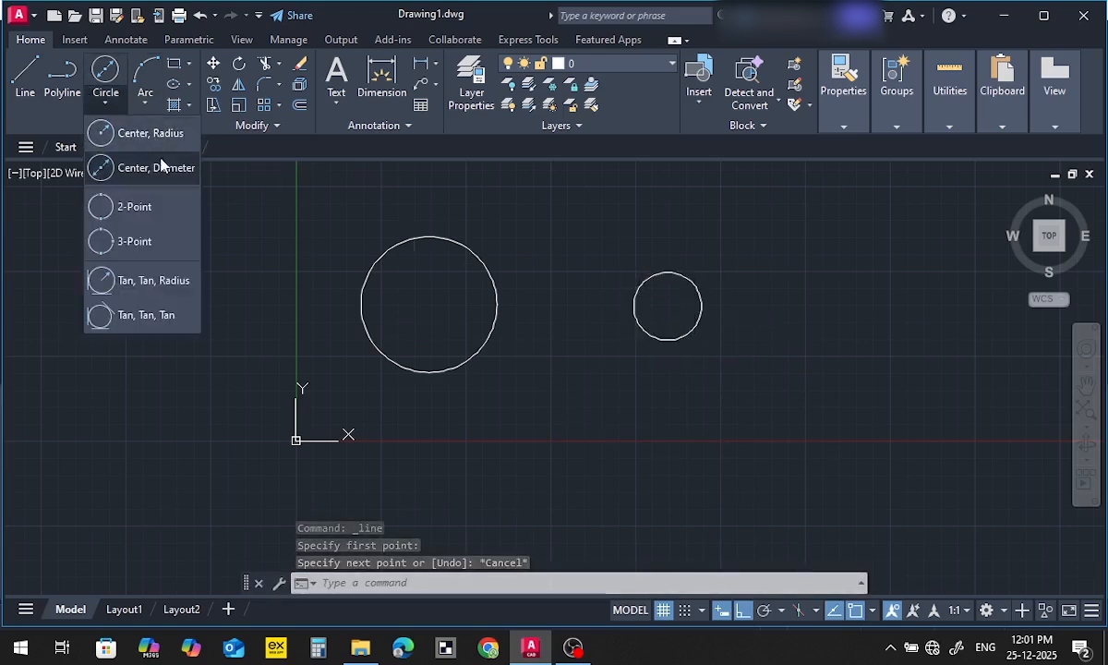
{"action": "left_click", "coordinate": [129, 205]}
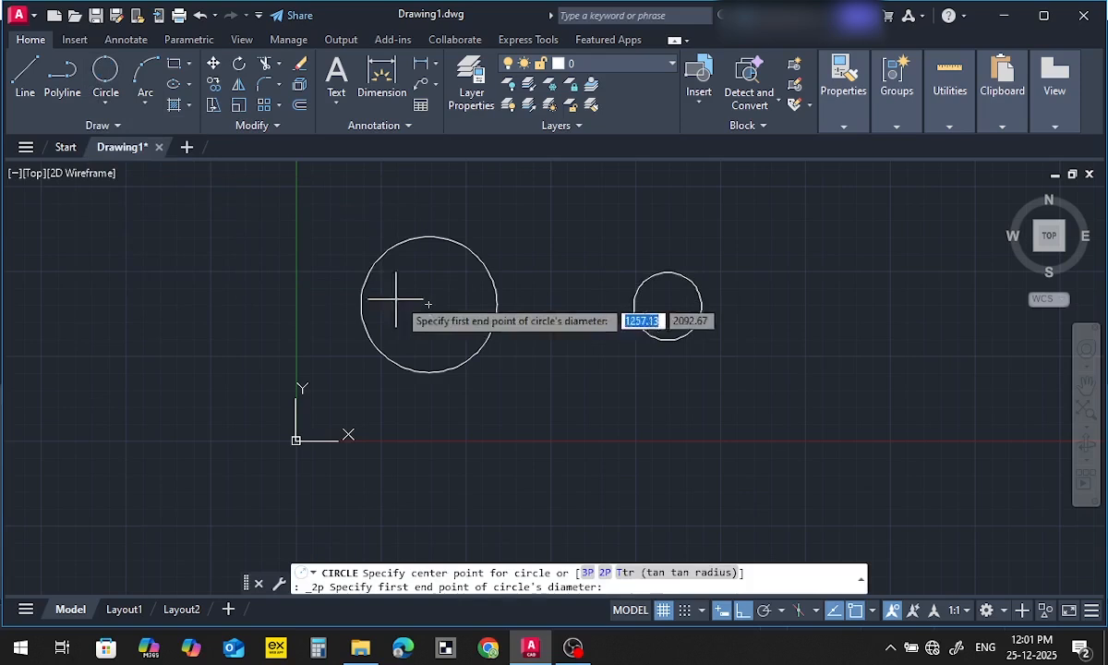
{"action": "left_click", "coordinate": [497, 304]}
{"action": "left_click", "coordinate": [634, 305]}
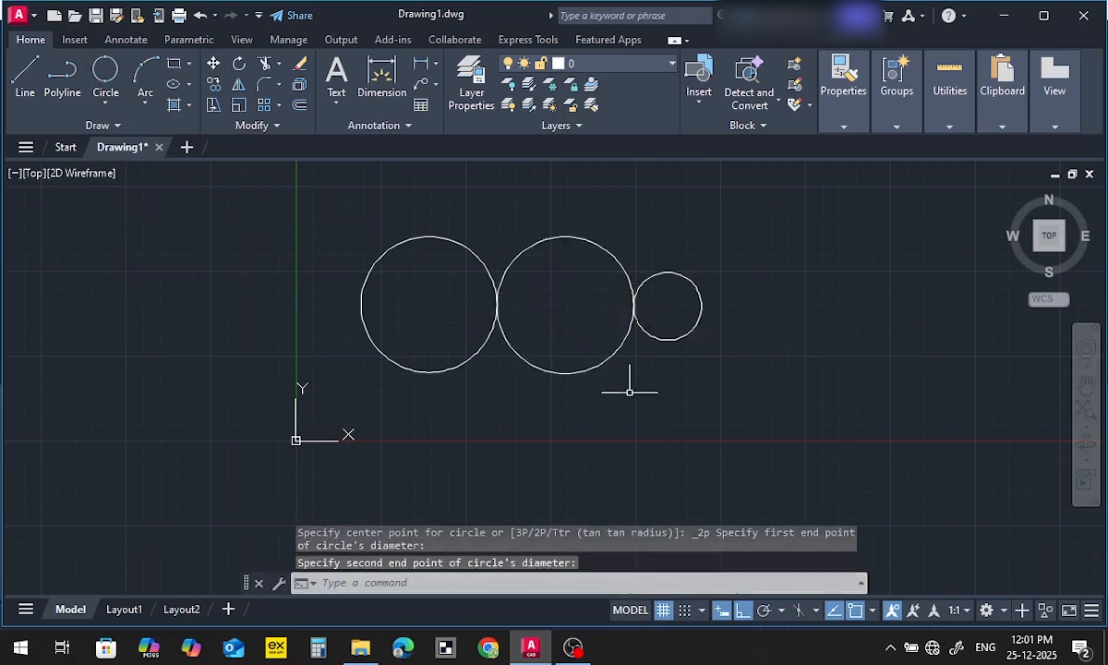
{"action": "left_click", "coordinate": [629, 400]}
{"action": "left_click", "coordinate": [598, 355]}
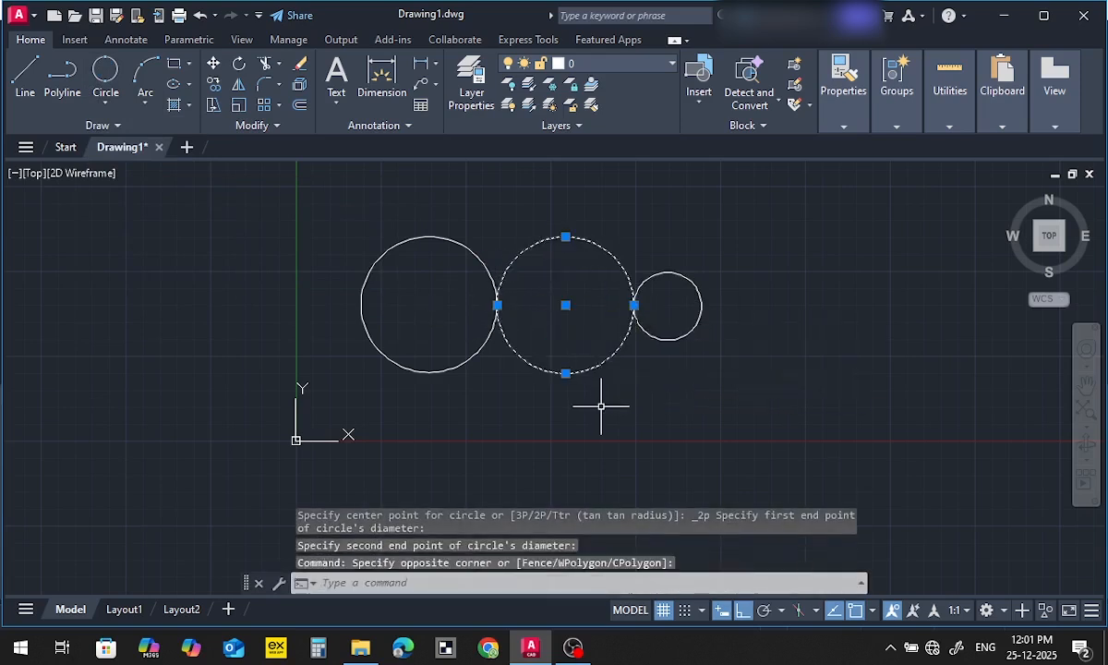
{"action": "key", "text": "Delete"}
Draw a 2-point circle from the large circle's right quadrant to the small circle's left quadrant, filling the gap
{"action": "left_click", "coordinate": [108, 104]}
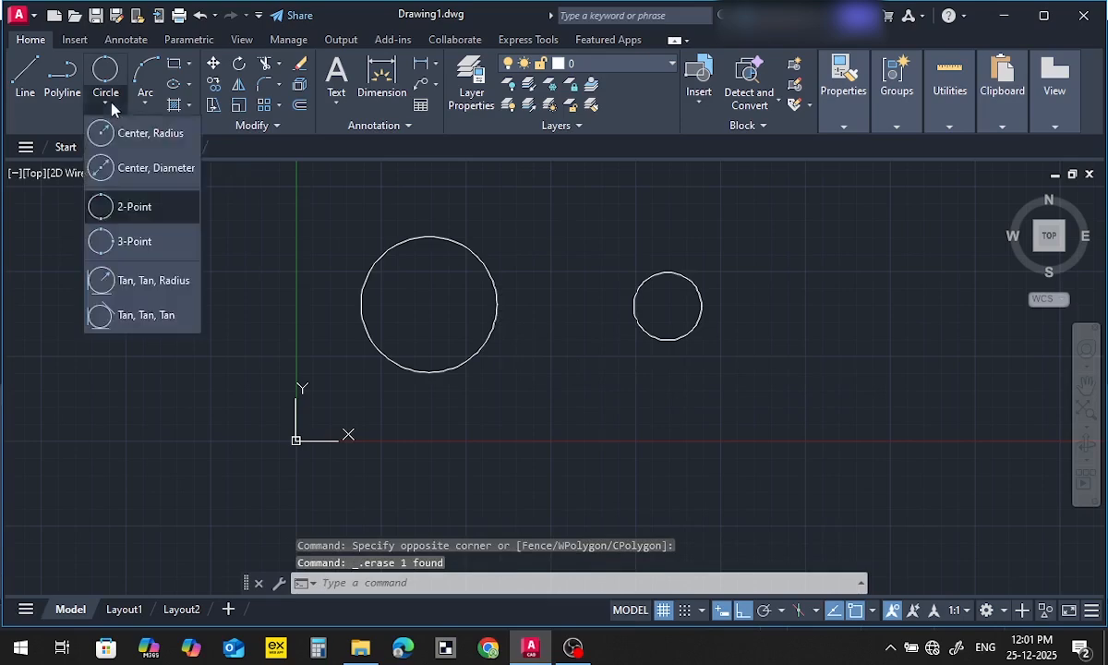
{"action": "left_click", "coordinate": [134, 207]}
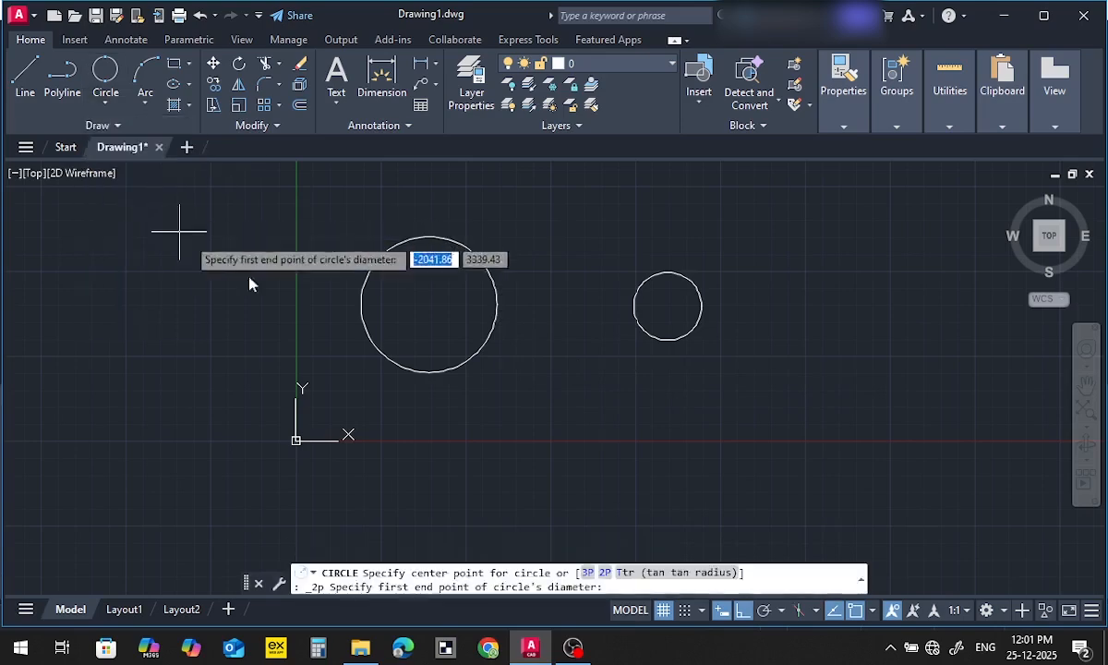
{"action": "left_click", "coordinate": [498, 303]}
{"action": "left_click", "coordinate": [633, 306]}
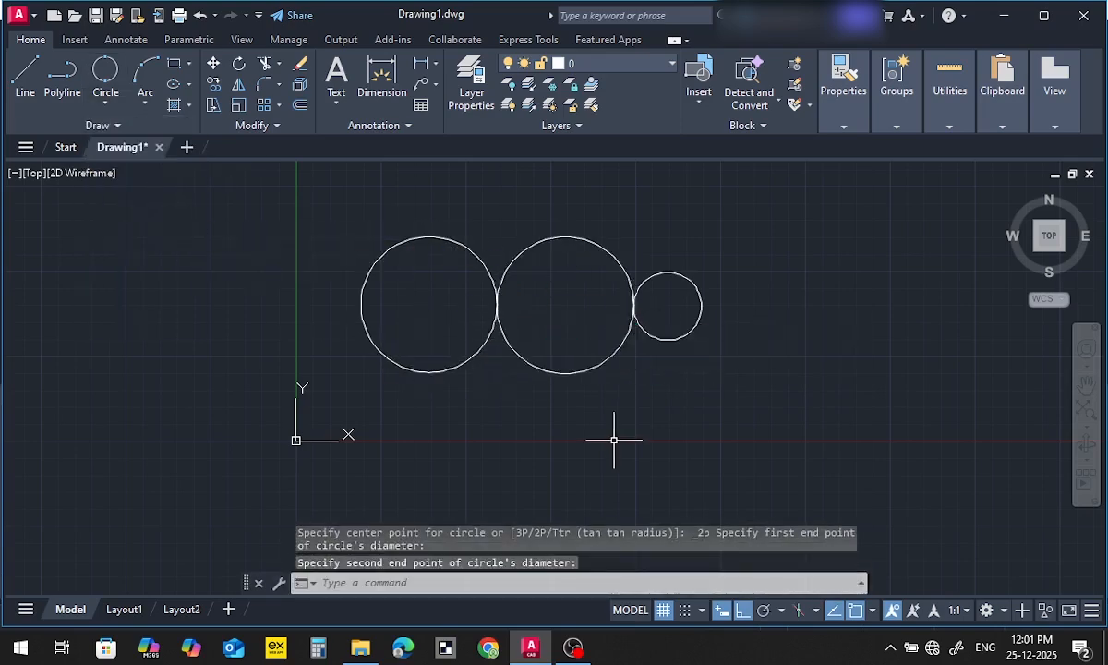
With ortho off, draw a closed triangle of lines to the right of the circles, with a horizontal base about 1660 long
{"action": "left_click", "coordinate": [105, 104]}
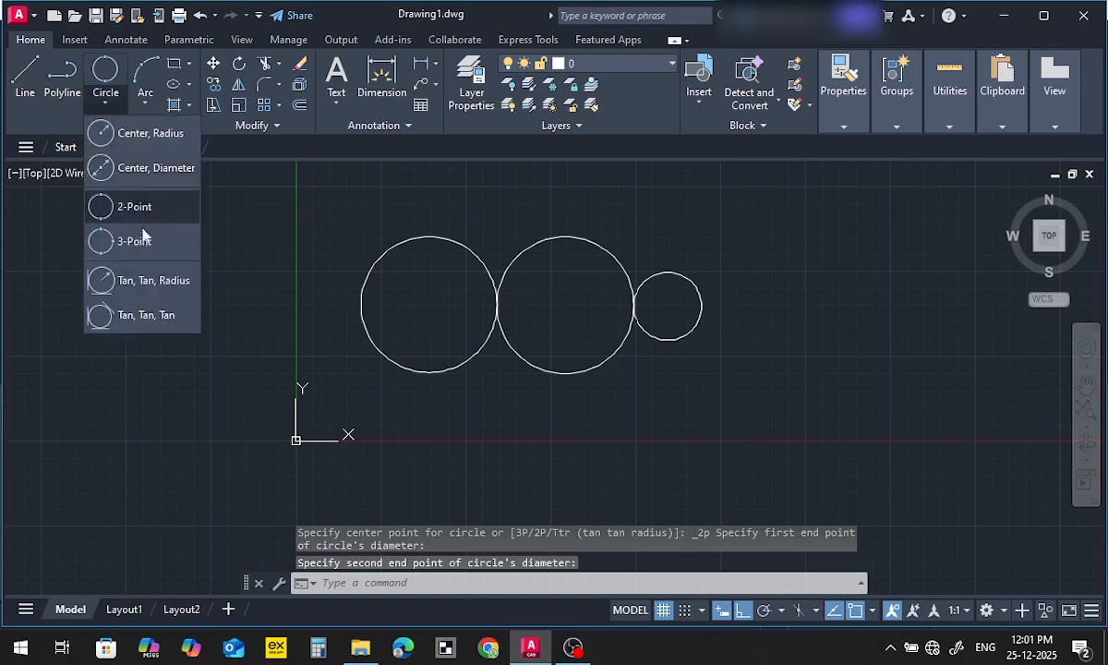
{"action": "left_click", "coordinate": [25, 77]}
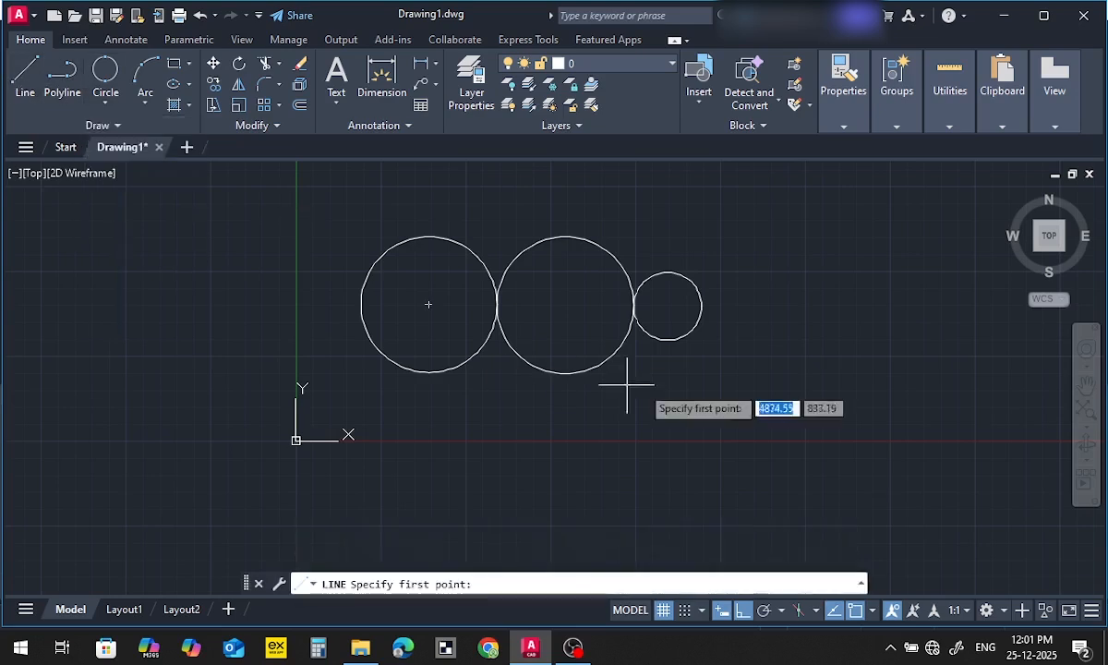
{"action": "left_click", "coordinate": [828, 300]}
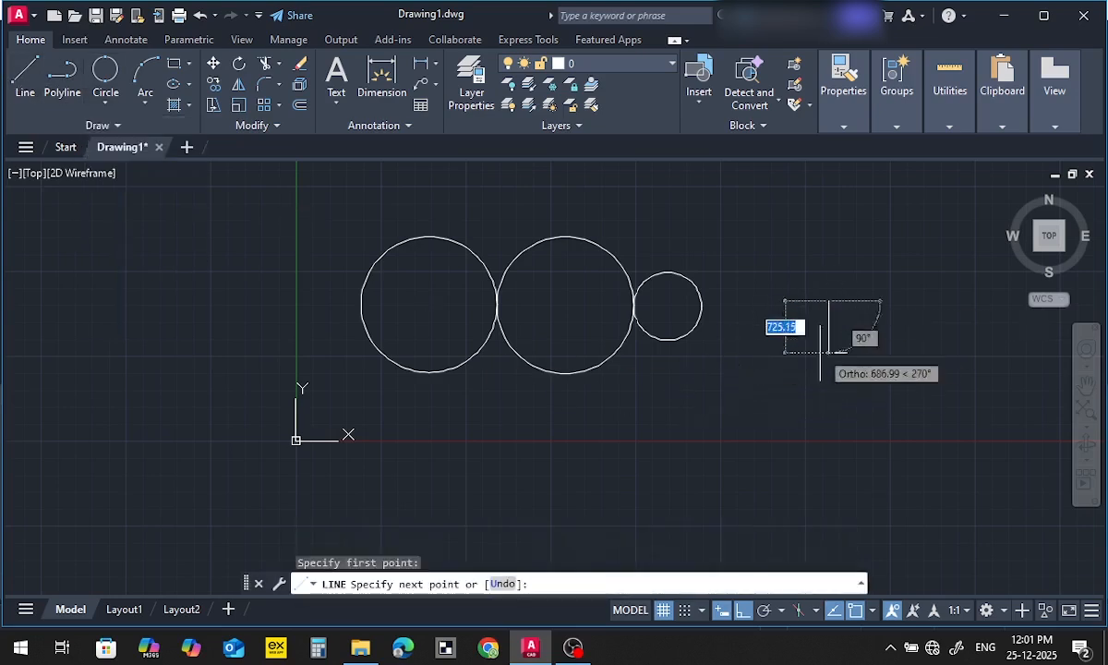
{"action": "key", "text": "F8"}
{"action": "left_click", "coordinate": [794, 399]}
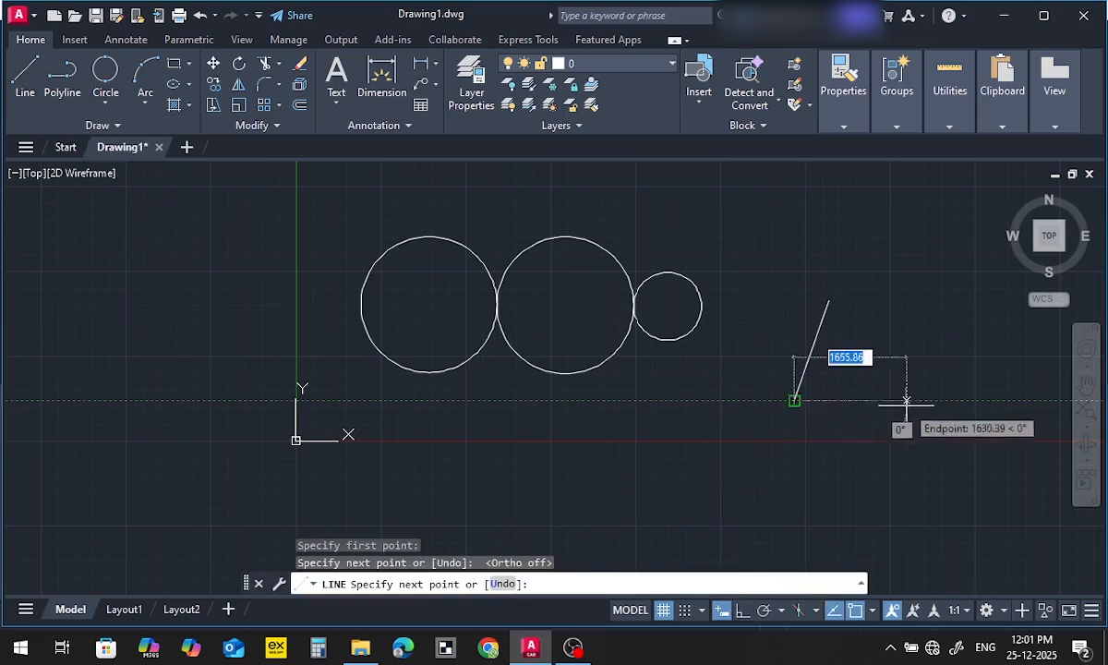
{"action": "left_click", "coordinate": [907, 400]}
{"action": "left_click", "coordinate": [828, 301]}
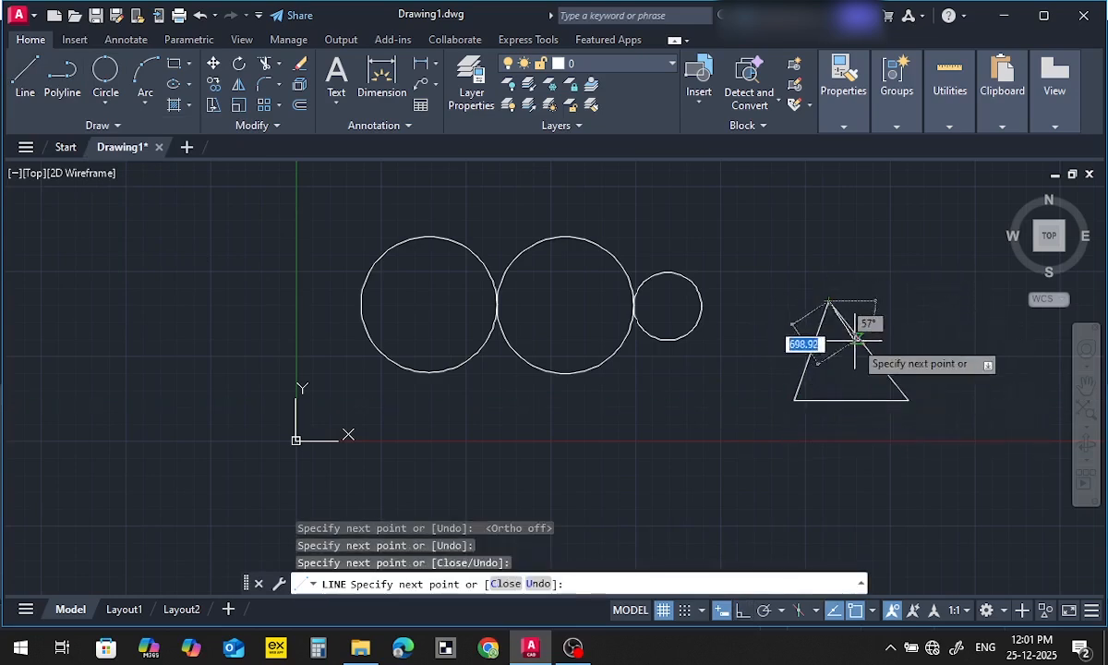
{"action": "key", "text": "Escape"}
Draw a 3-point circle through the triangle's three corners
{"action": "left_click", "coordinate": [112, 102]}
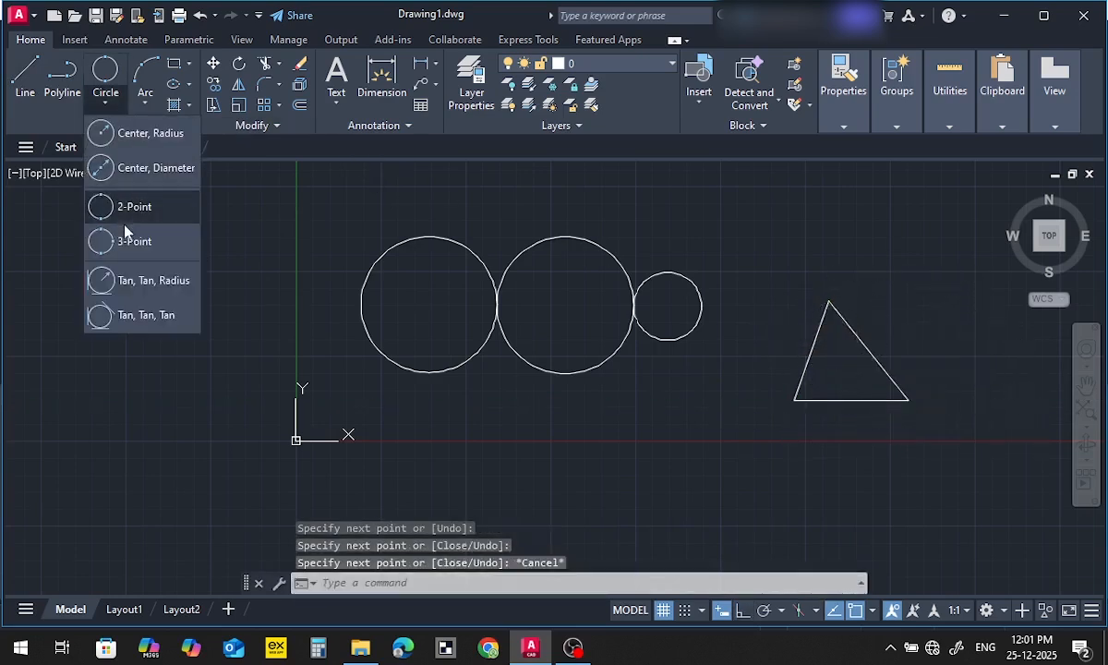
{"action": "left_click", "coordinate": [116, 210]}
{"action": "left_click", "coordinate": [828, 301]}
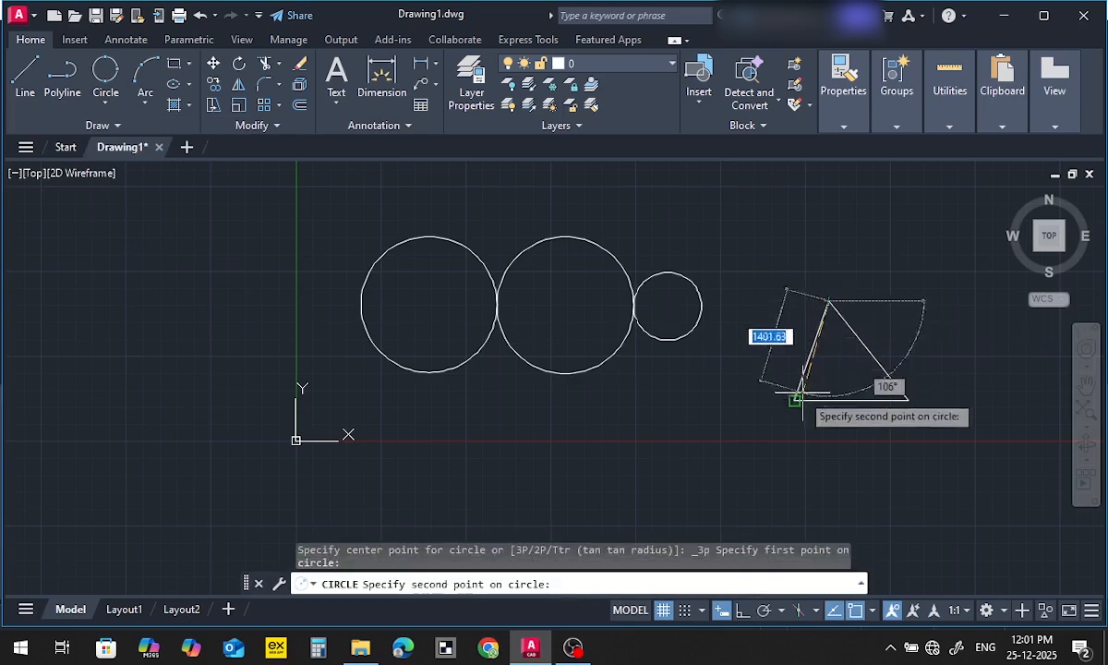
{"action": "left_click", "coordinate": [794, 400]}
{"action": "left_click", "coordinate": [908, 400]}
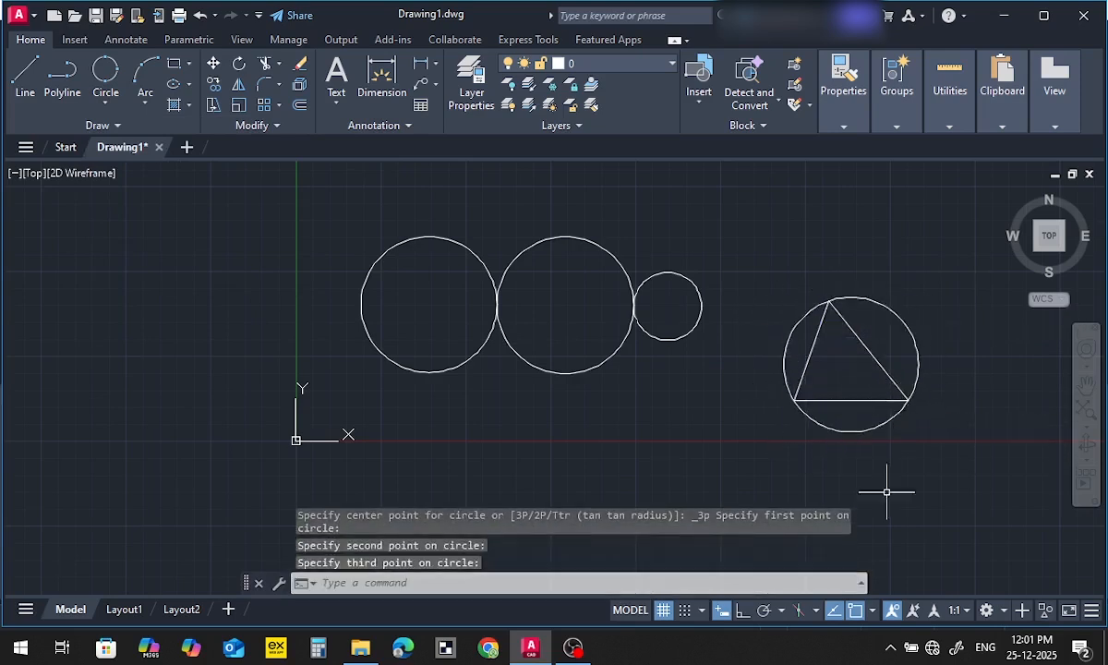
Draw a Tan, Tan, Radius circle with radius 500, tangent to the triangle's left side and base
{"action": "middle_click_drag", "start_coordinate": [860, 451], "coordinate": [795, 449]}
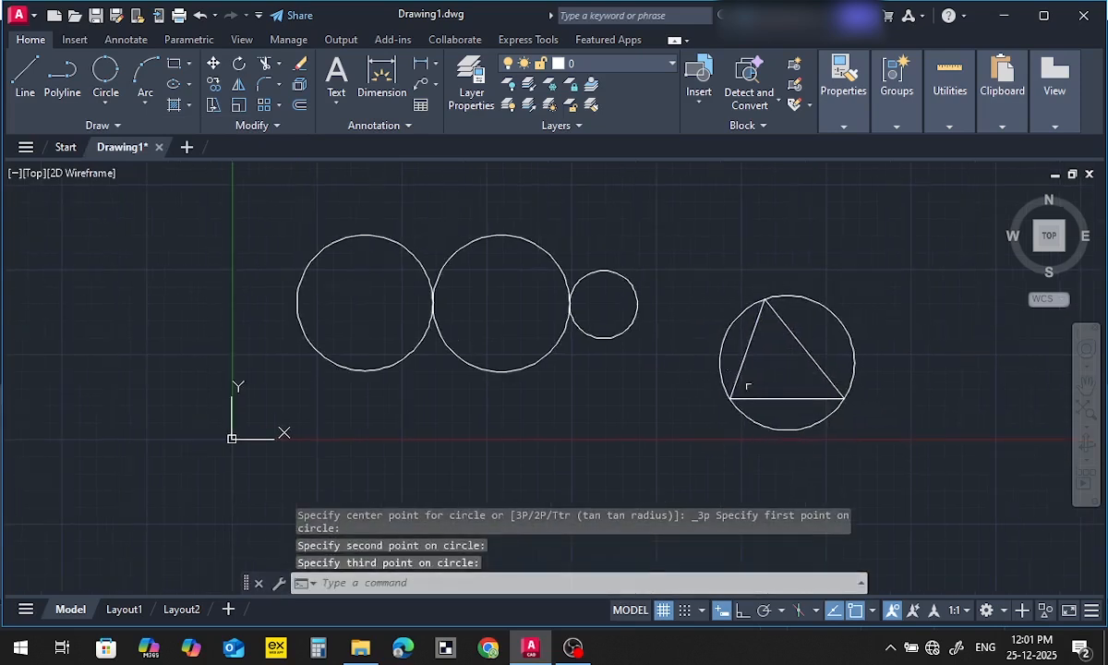
{"action": "right_click", "coordinate": [119, 111]}
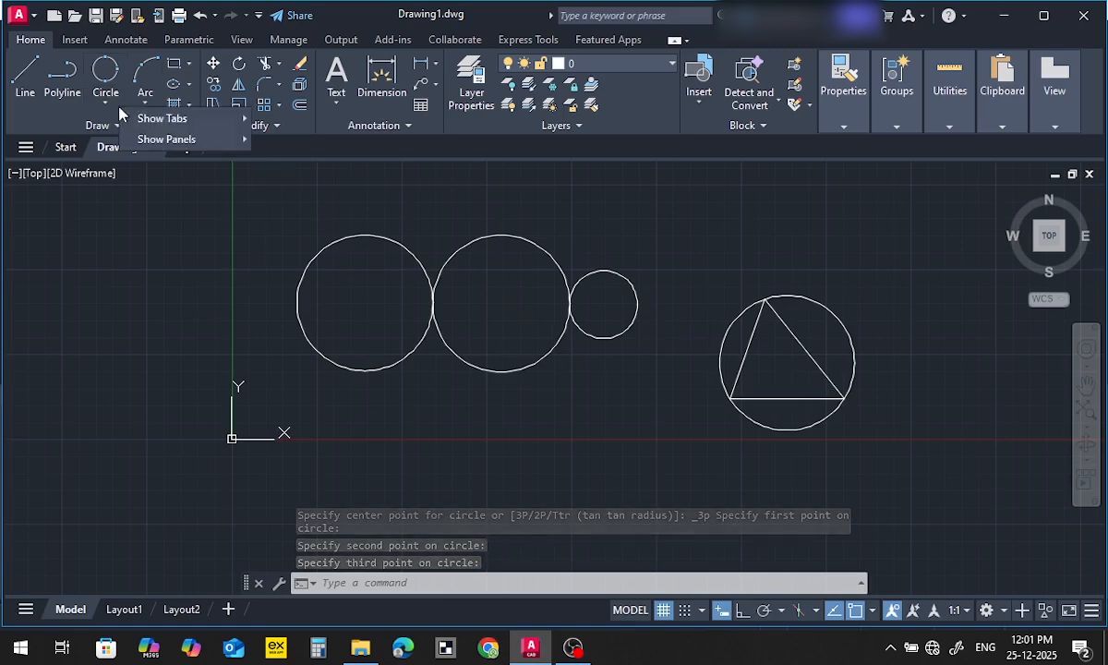
{"action": "left_click", "coordinate": [105, 103]}
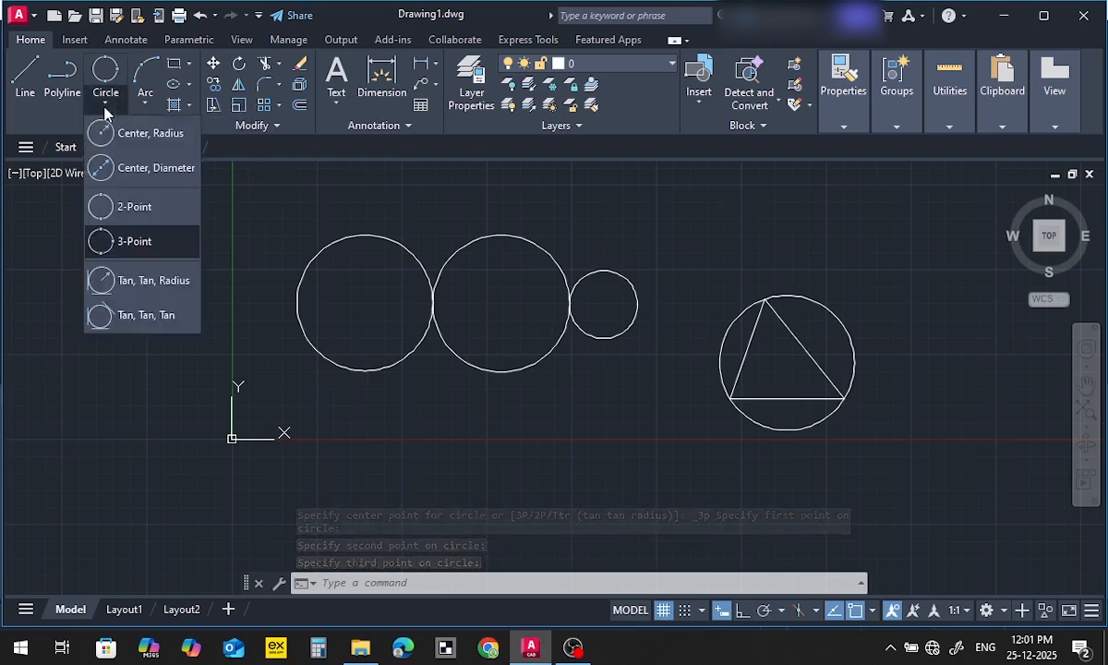
{"action": "left_click", "coordinate": [120, 291]}
{"action": "scroll", "coordinate": [775, 376], "scroll_direction": "up", "scroll_amount": 4}
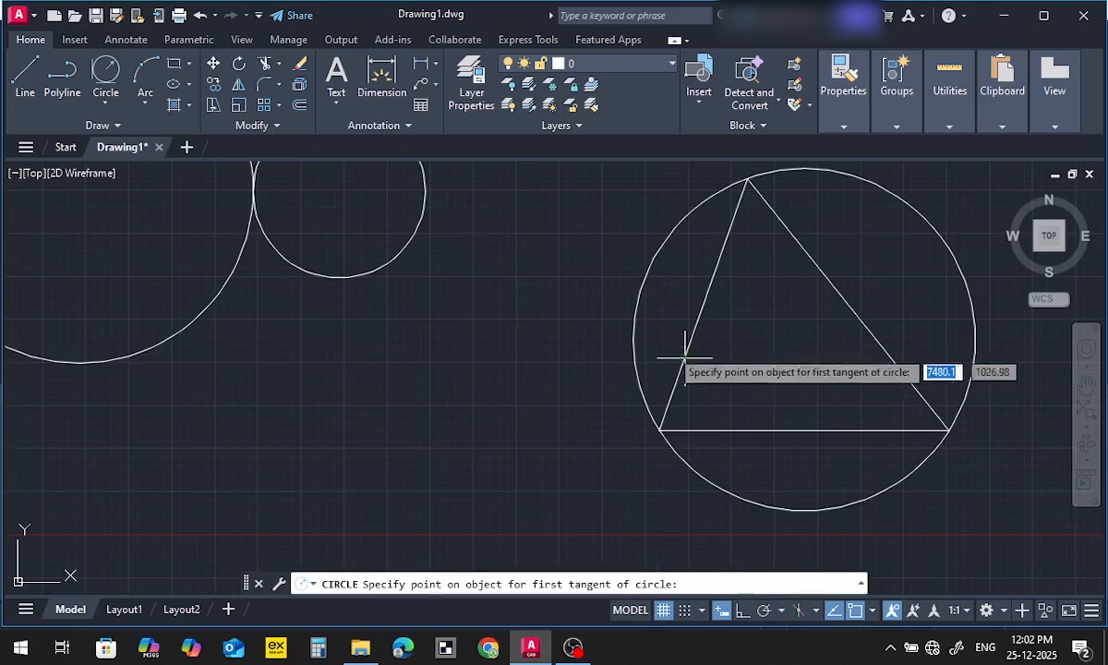
{"action": "left_click", "coordinate": [106, 102]}
{"action": "left_click", "coordinate": [173, 278]}
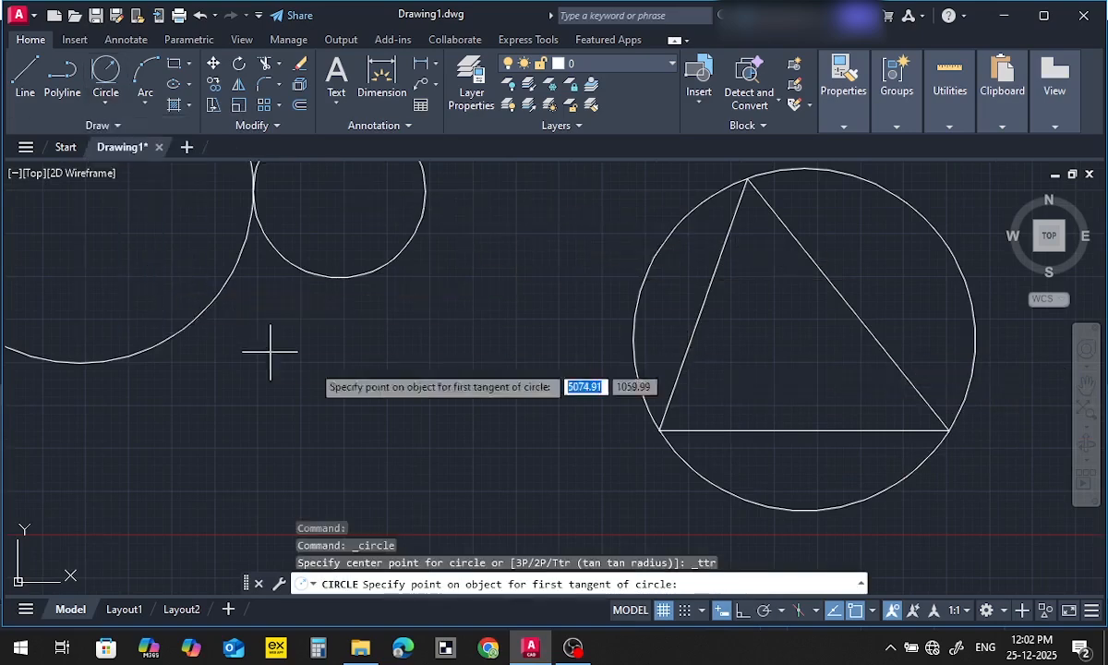
{"action": "left_click", "coordinate": [675, 375]}
{"action": "left_click", "coordinate": [707, 430]}
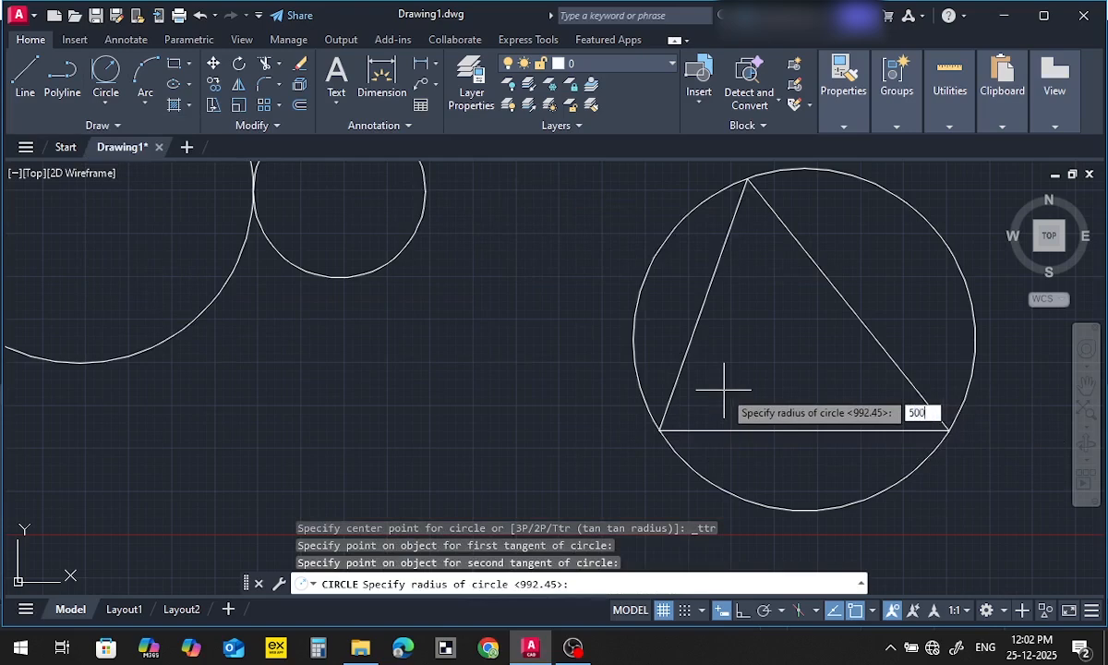
{"action": "key", "text": "Return"}
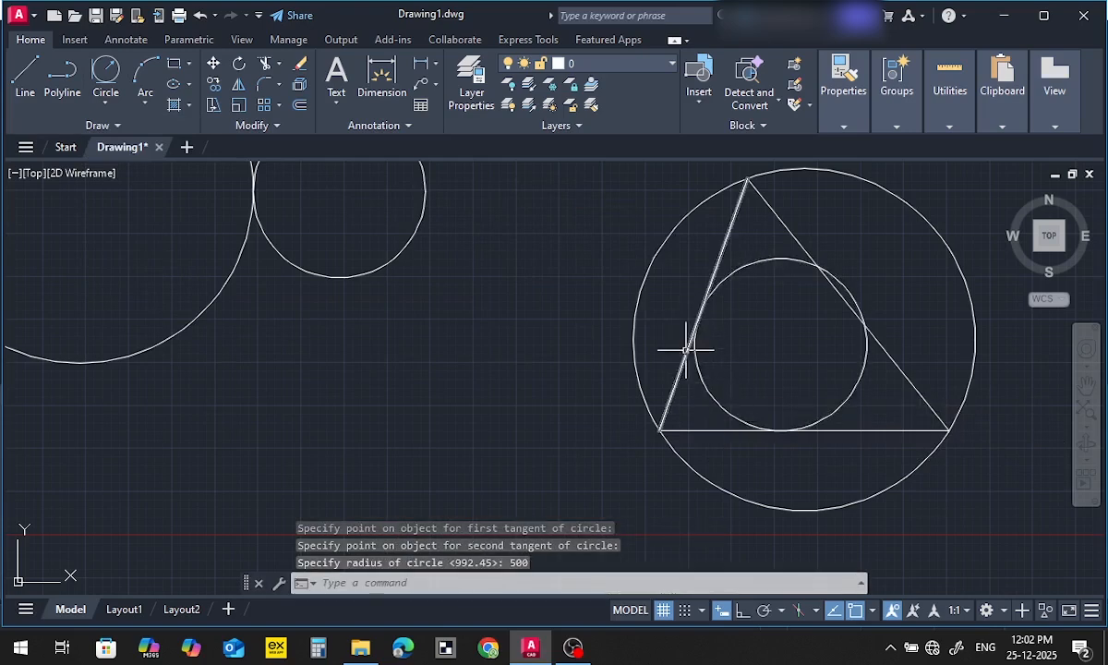
Draw a short line from near the triangle's lower-left corner up to touch the lower-left edge of the inner circle
{"action": "scroll", "coordinate": [766, 425], "scroll_direction": "up", "scroll_amount": 5}
{"action": "scroll", "coordinate": [780, 429], "scroll_direction": "down", "scroll_amount": 5}
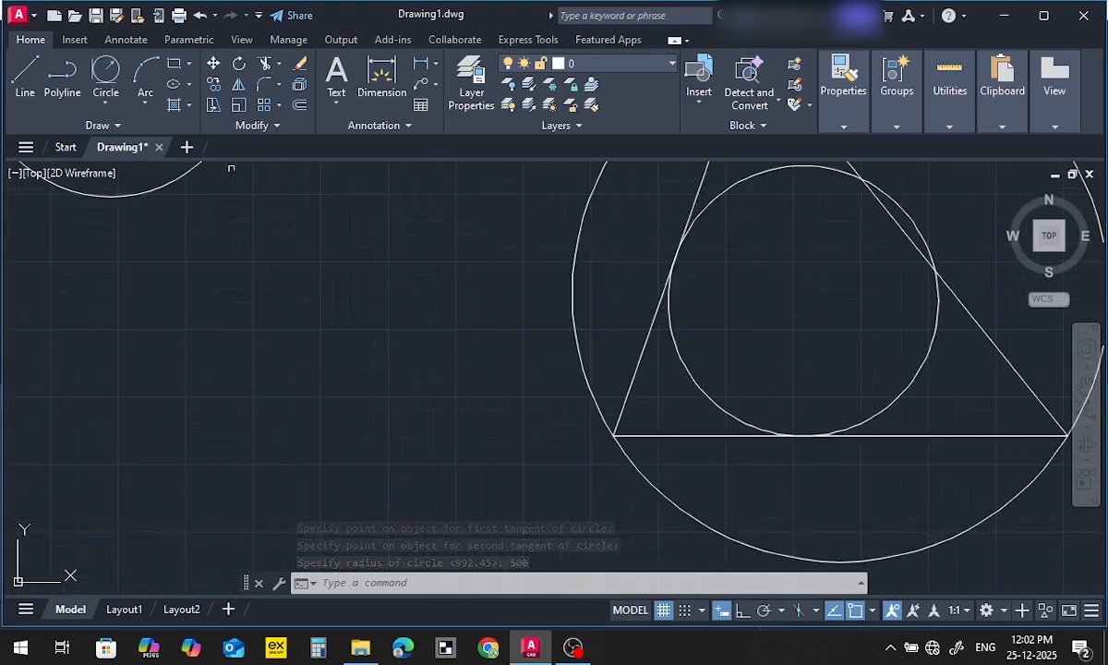
{"action": "left_click", "coordinate": [25, 79]}
{"action": "middle_click_drag", "start_coordinate": [436, 421], "coordinate": [359, 485]}
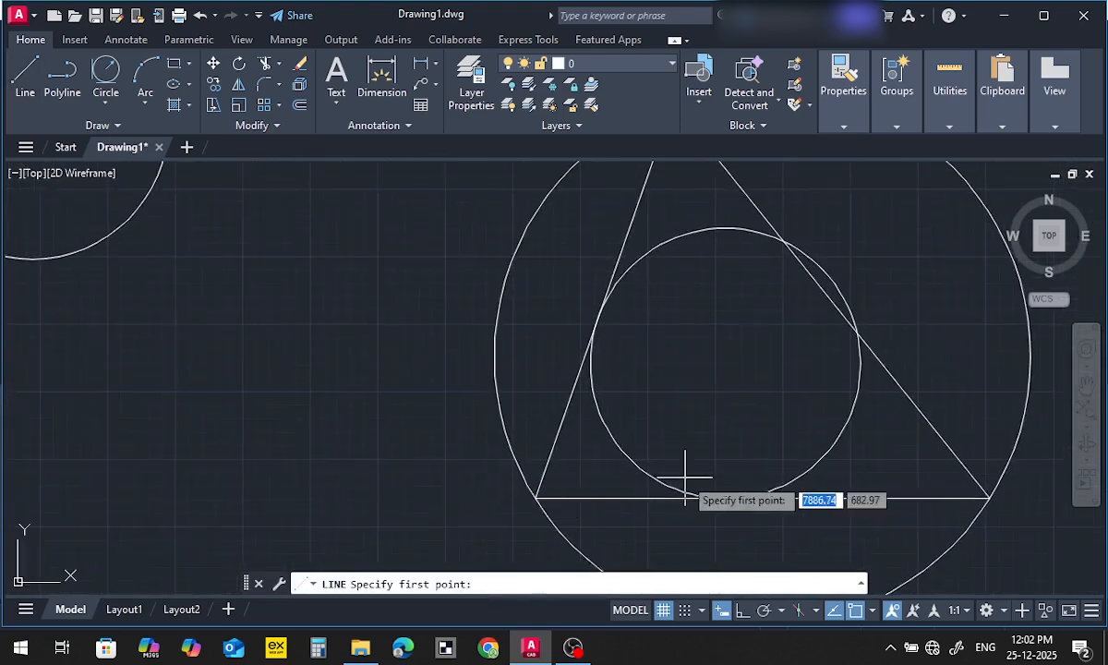
{"action": "left_click", "coordinate": [620, 482]}
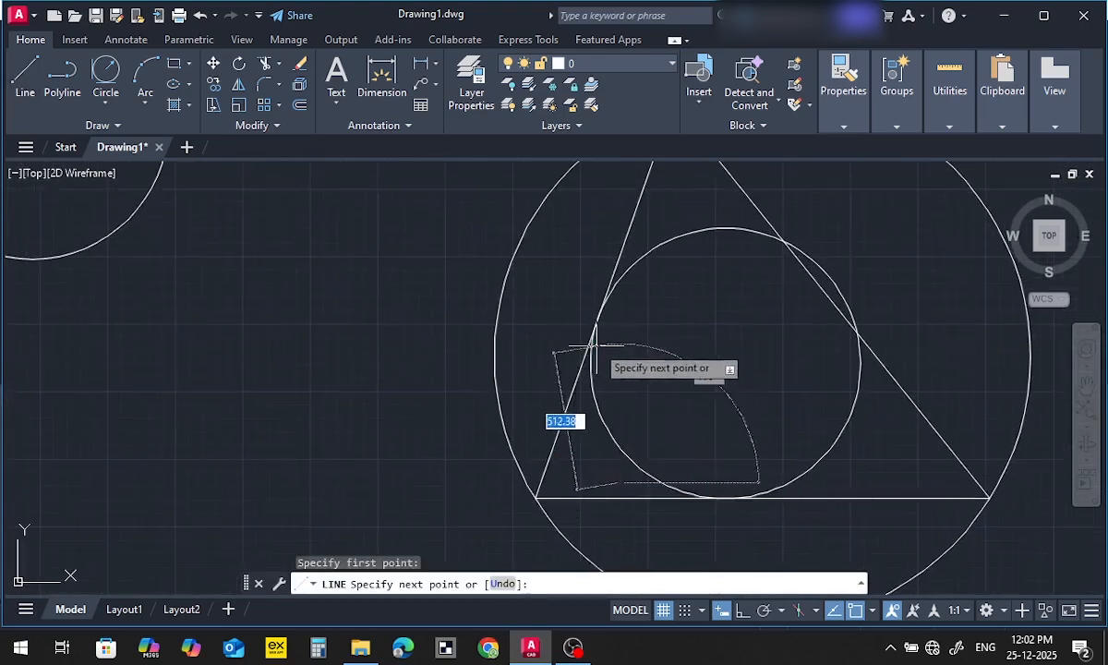
{"action": "scroll", "coordinate": [591, 445], "scroll_direction": "up", "scroll_amount": 3}
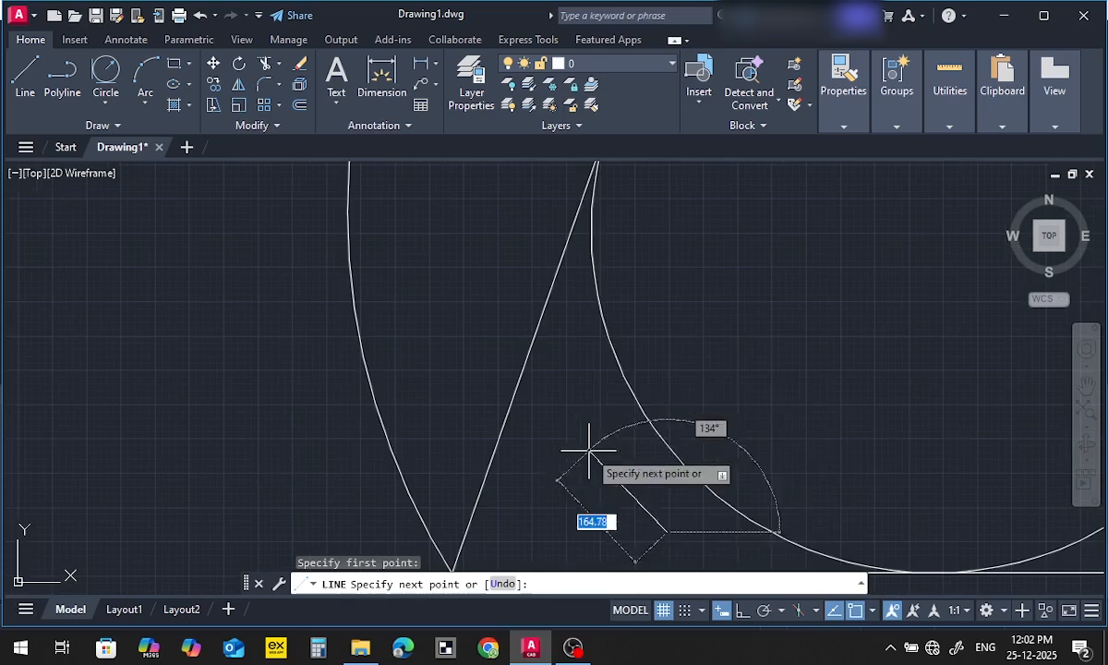
{"action": "left_click", "coordinate": [605, 328]}
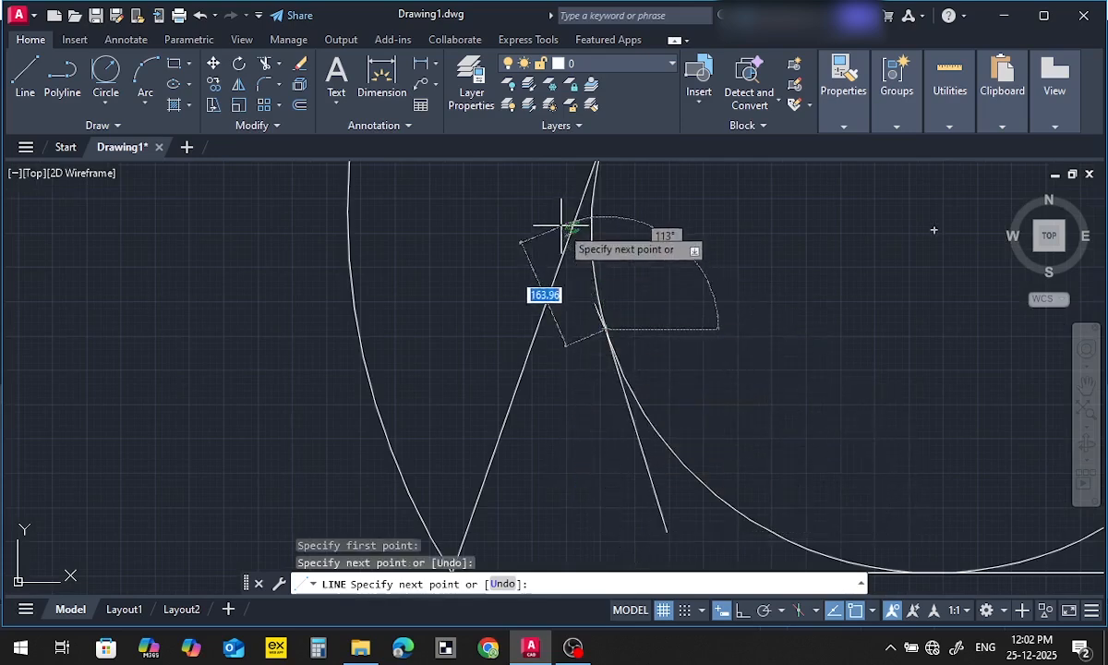
{"action": "key", "text": "Escape"}
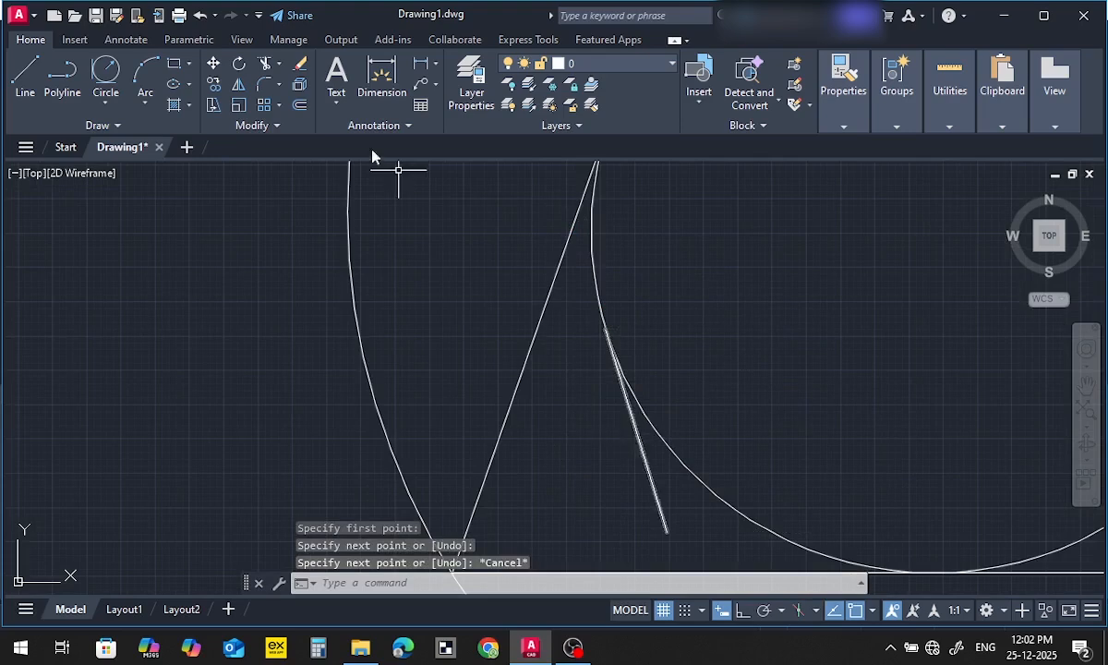
Extend the short line past the inner circle up to the triangle's left side and inspect where it touches the circle
{"action": "left_click", "coordinate": [277, 65]}
{"action": "left_click", "coordinate": [300, 99]}
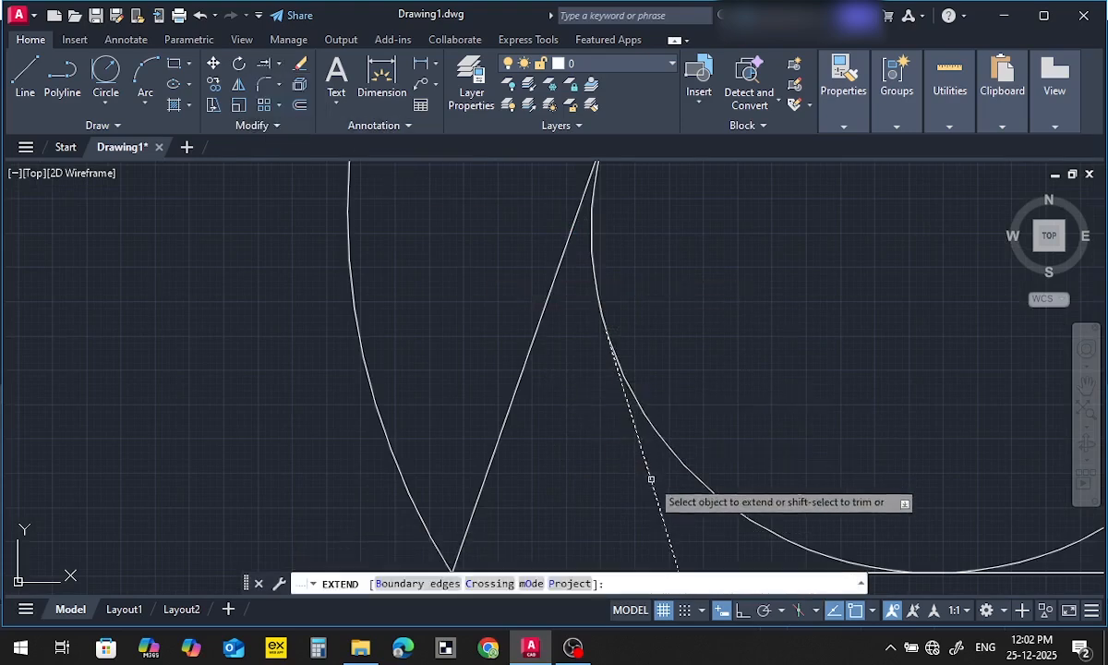
{"action": "left_click", "coordinate": [627, 413]}
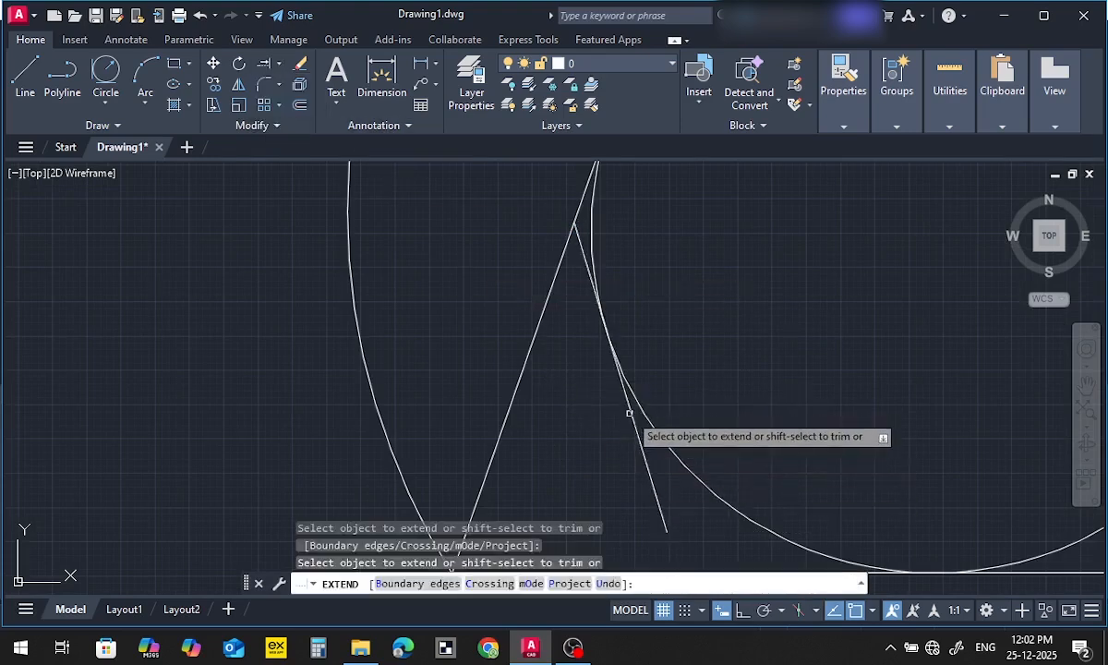
{"action": "scroll", "coordinate": [617, 350], "scroll_direction": "up", "scroll_amount": 5}
{"action": "scroll", "coordinate": [596, 321], "scroll_direction": "up", "scroll_amount": 3}
{"action": "scroll", "coordinate": [554, 261], "scroll_direction": "down", "scroll_amount": 1}
{"action": "middle_click_drag", "start_coordinate": [555, 262], "coordinate": [554, 352]}
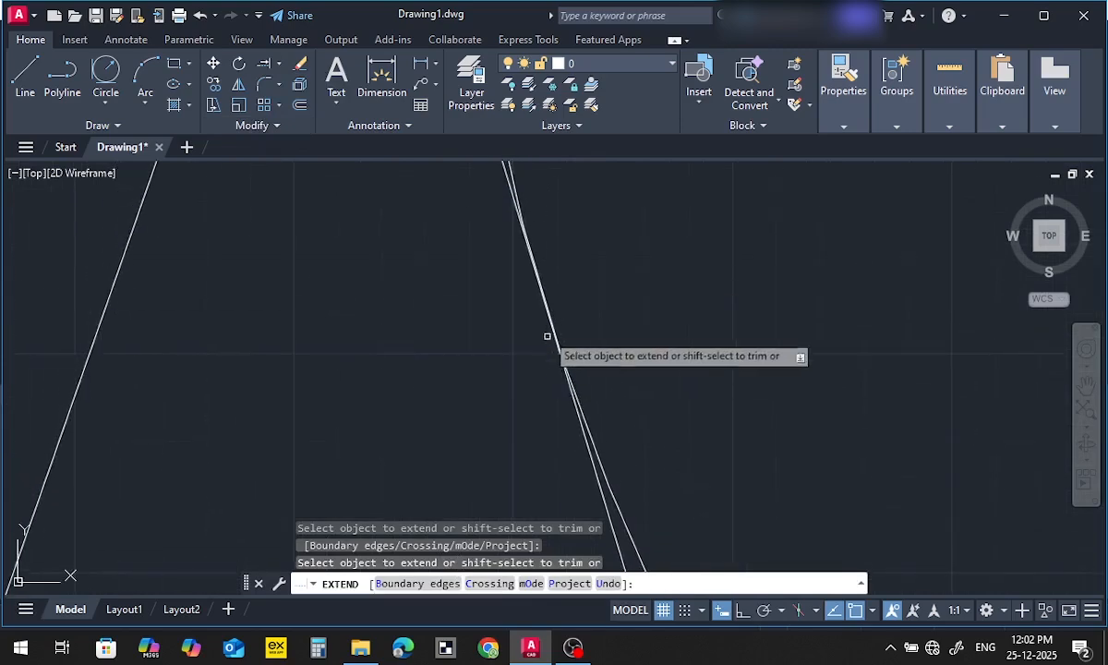
{"action": "scroll", "coordinate": [542, 327], "scroll_direction": "down", "scroll_amount": 6}
{"action": "key", "text": "Escape"}
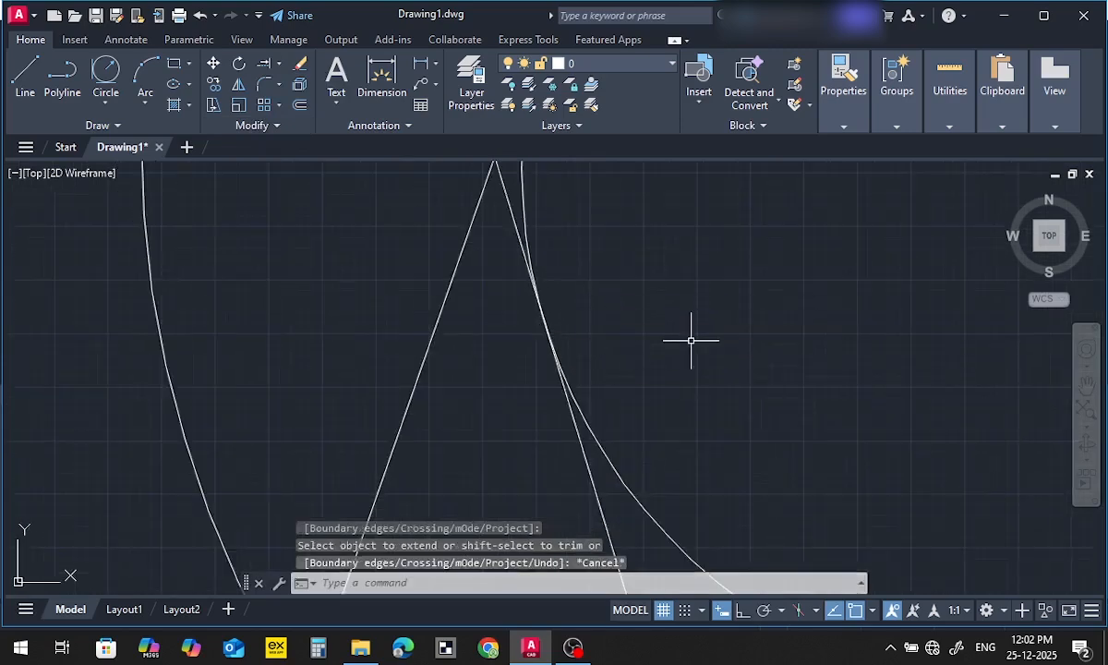
Erase the triangle together with its surrounding circle, inner circle and short lines
{"action": "scroll", "coordinate": [690, 341], "scroll_direction": "down", "scroll_amount": 5}
{"action": "scroll", "coordinate": [690, 341], "scroll_direction": "down", "scroll_amount": 4}
{"action": "left_click", "coordinate": [838, 209]}
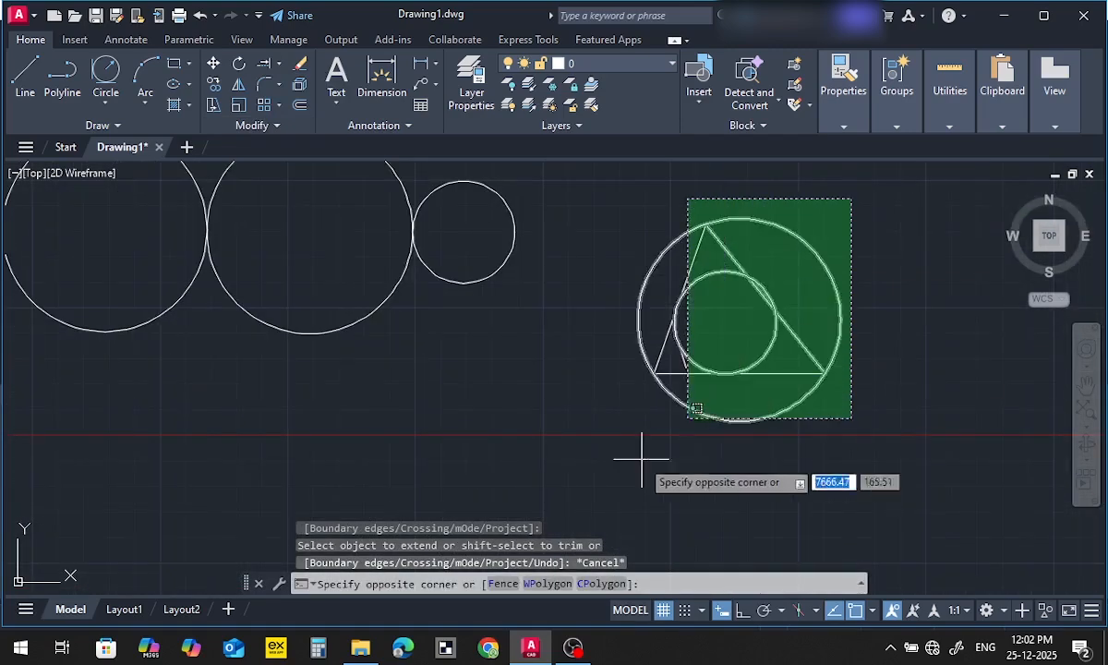
{"action": "left_click", "coordinate": [639, 460]}
{"action": "key", "text": "Delete"}
Erase the remaining row of three touching circles to empty the drawing
{"action": "scroll", "coordinate": [642, 459], "scroll_direction": "down", "scroll_amount": 4}
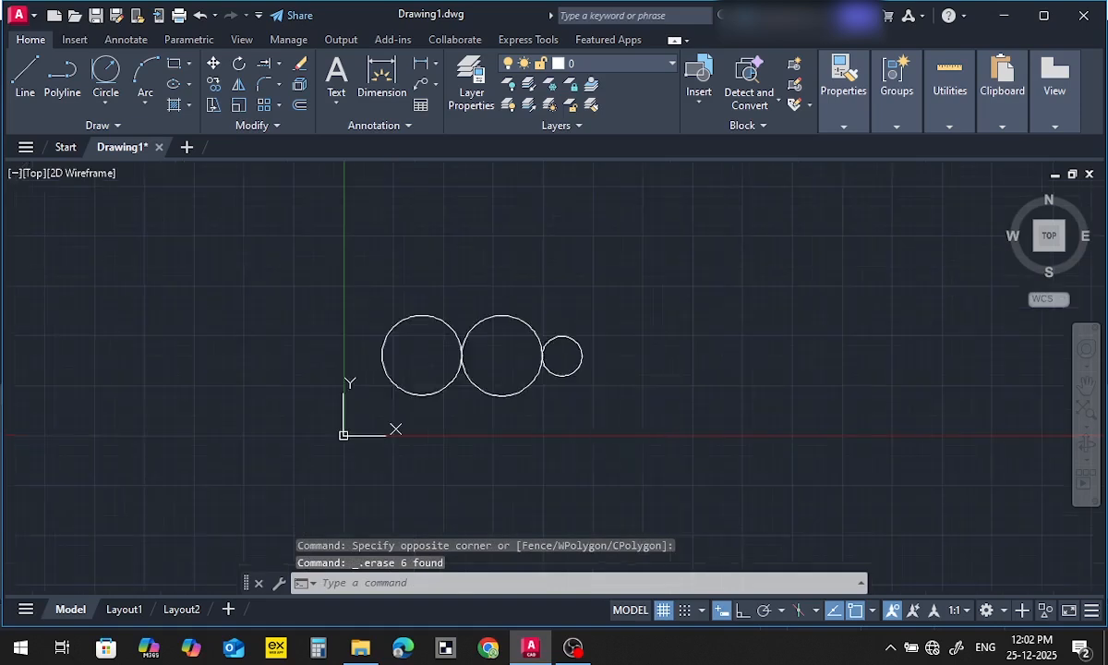
{"action": "left_click", "coordinate": [692, 260]}
{"action": "left_click", "coordinate": [310, 470]}
{"action": "key", "text": "Delete"}
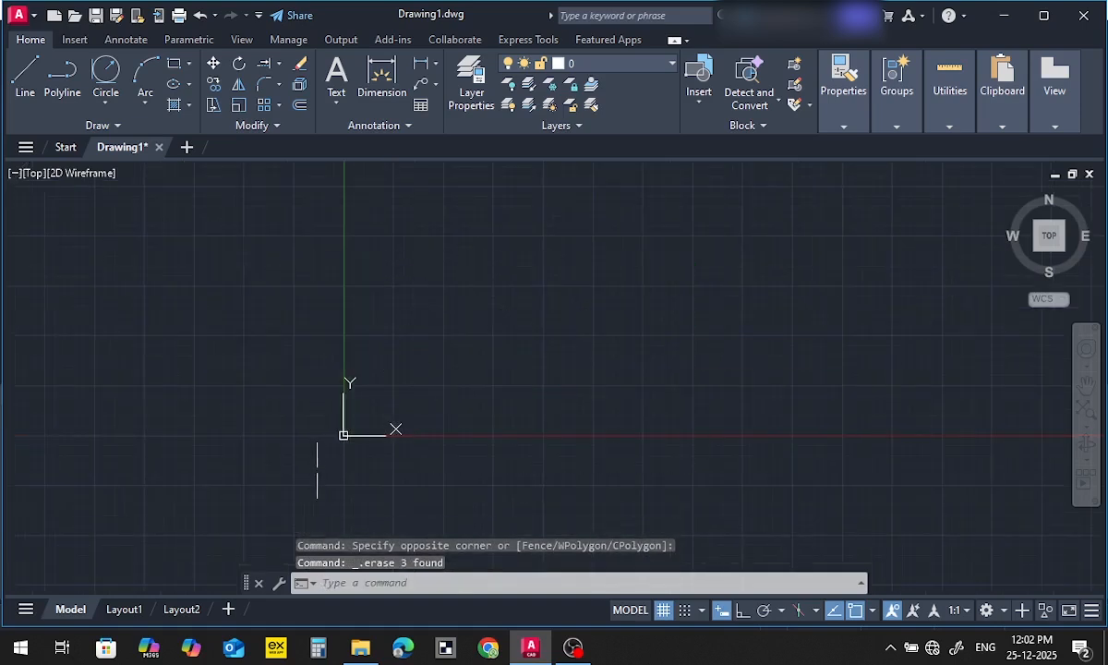
Switch to the CAD exercises PDF in the browser, examine the dimensions of the EX: 1 profile, and return to AutoCAD
{"action": "left_click", "coordinate": [107, 104]}
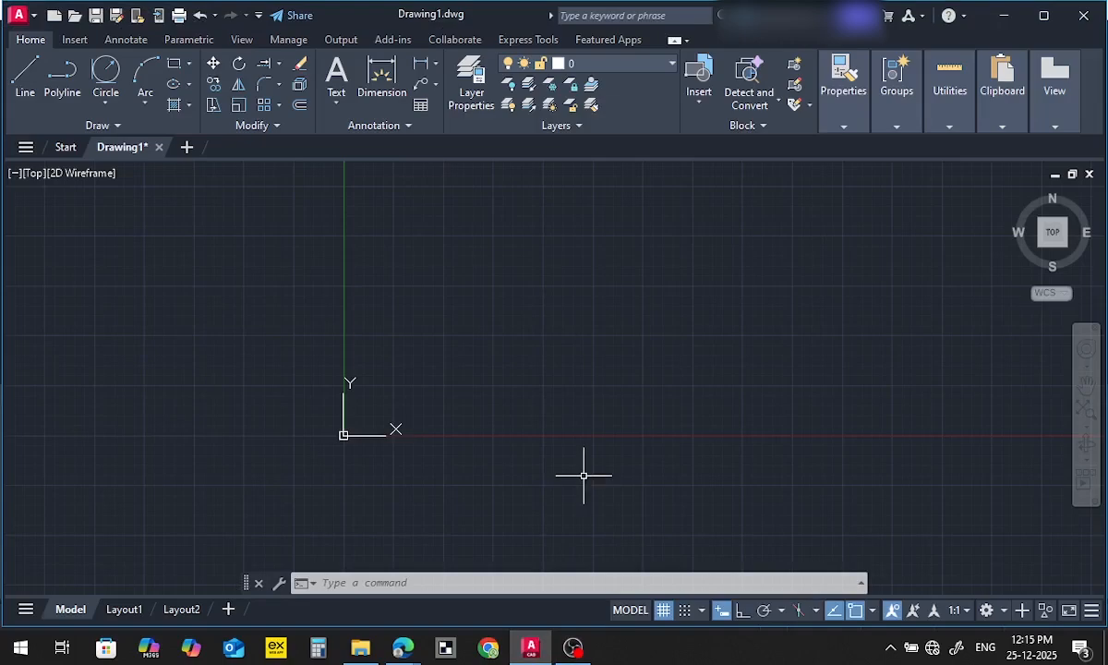
{"action": "key", "text": "alt+Tab"}
{"action": "key", "text": "alt+Tab"}
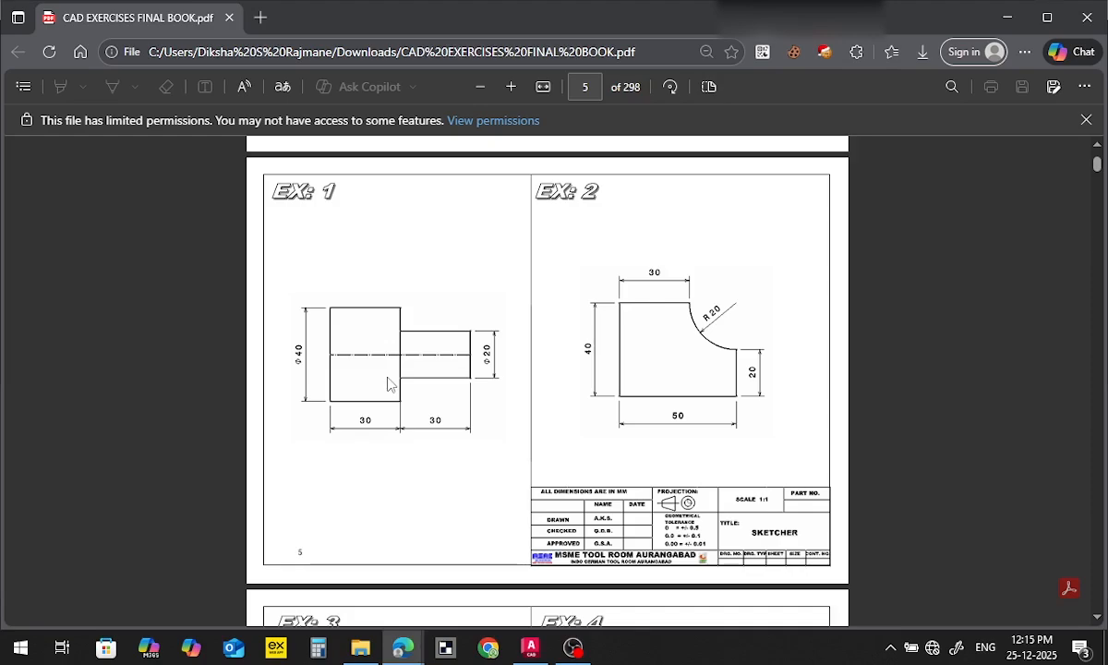
{"action": "key", "text": "alt+Tab"}
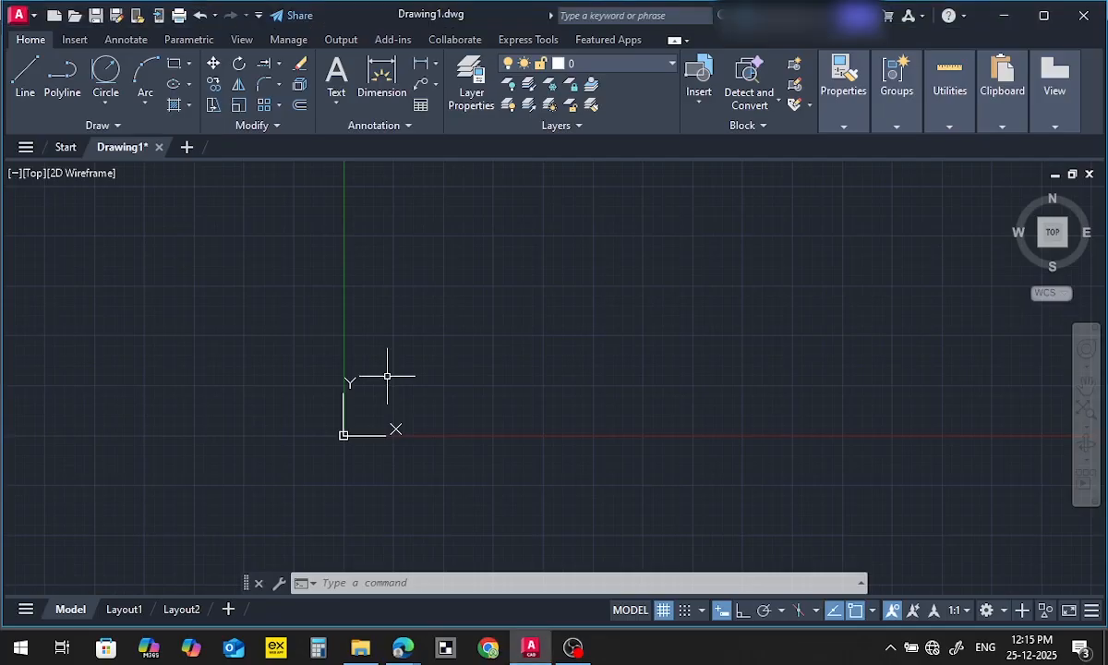
{"action": "left_click", "coordinate": [28, 69]}
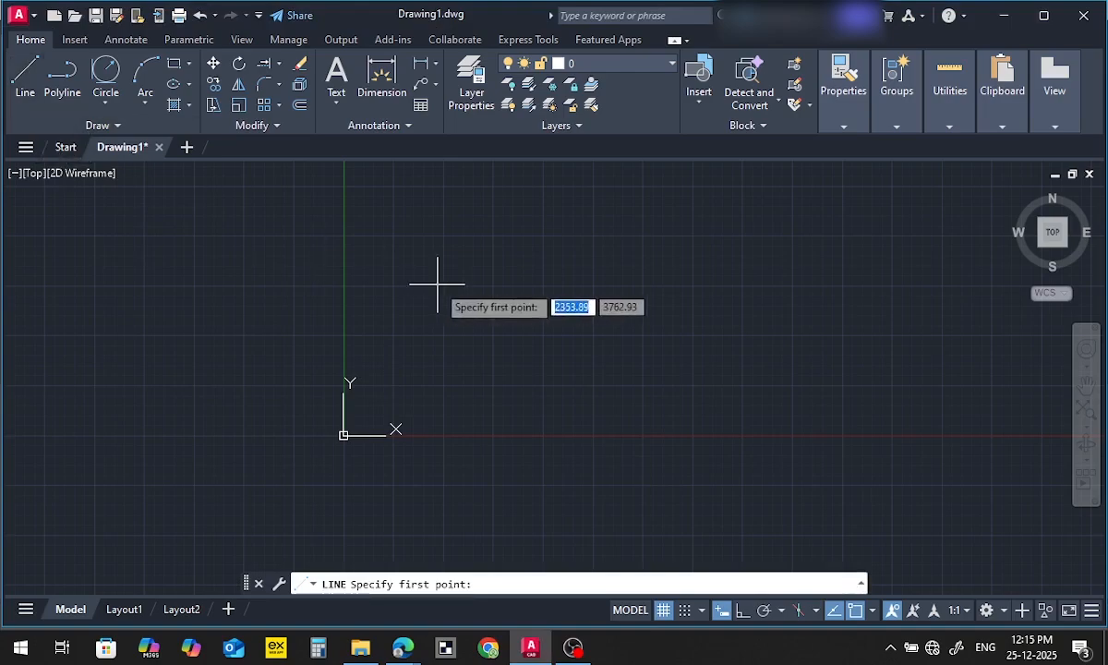
{"action": "key", "text": "alt+Tab"}
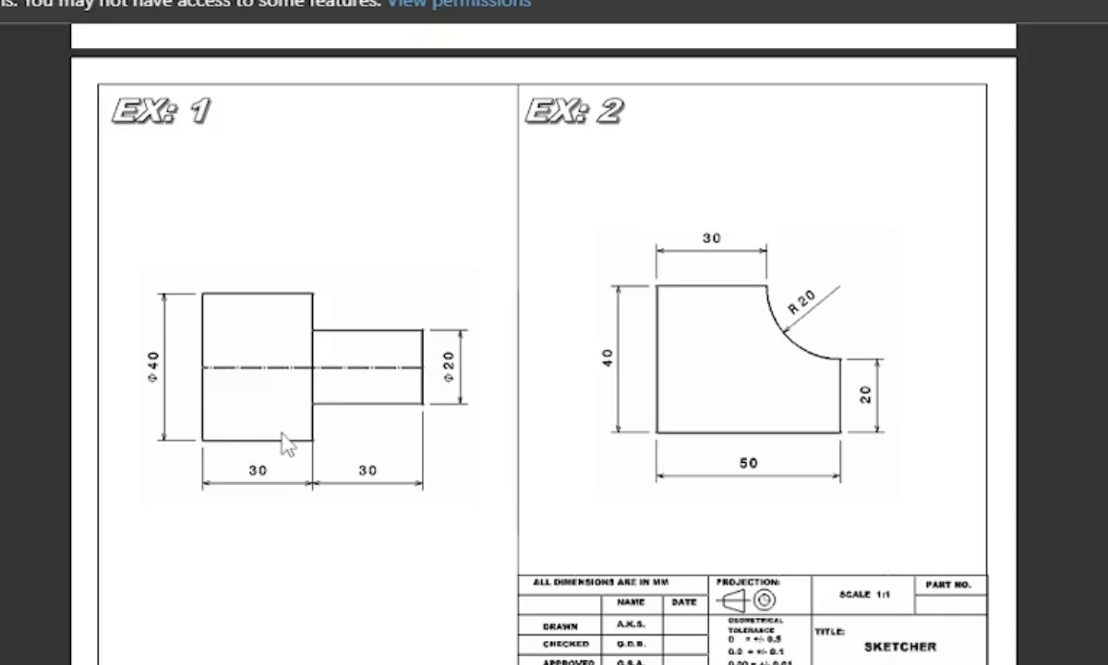
{"action": "key", "text": "alt+Tab"}
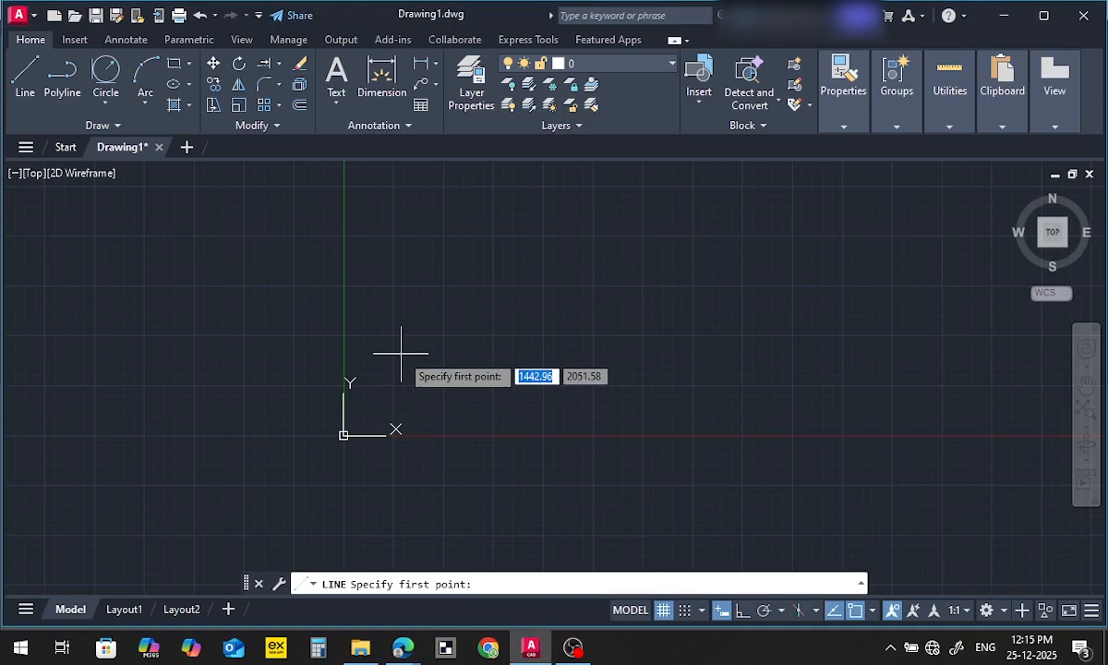
{"action": "key", "text": "Escape"}
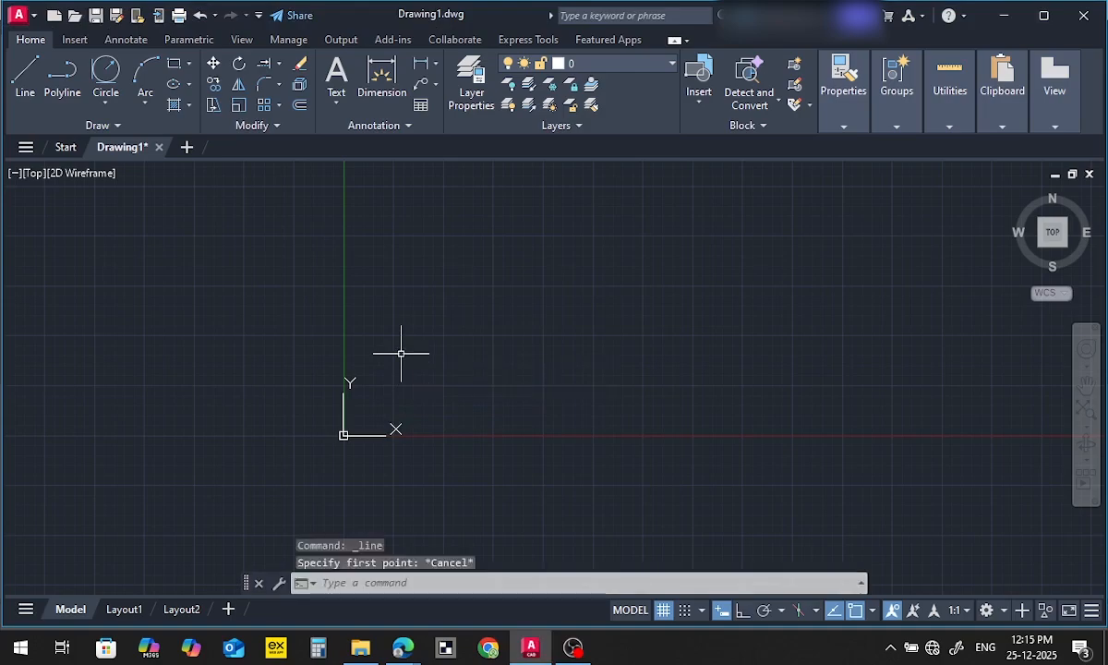
Open the Drawing Units settings, check the length type, precision and insertion scale, and accept them
{"action": "type", "text": "un"}
{"action": "key", "text": "Return"}
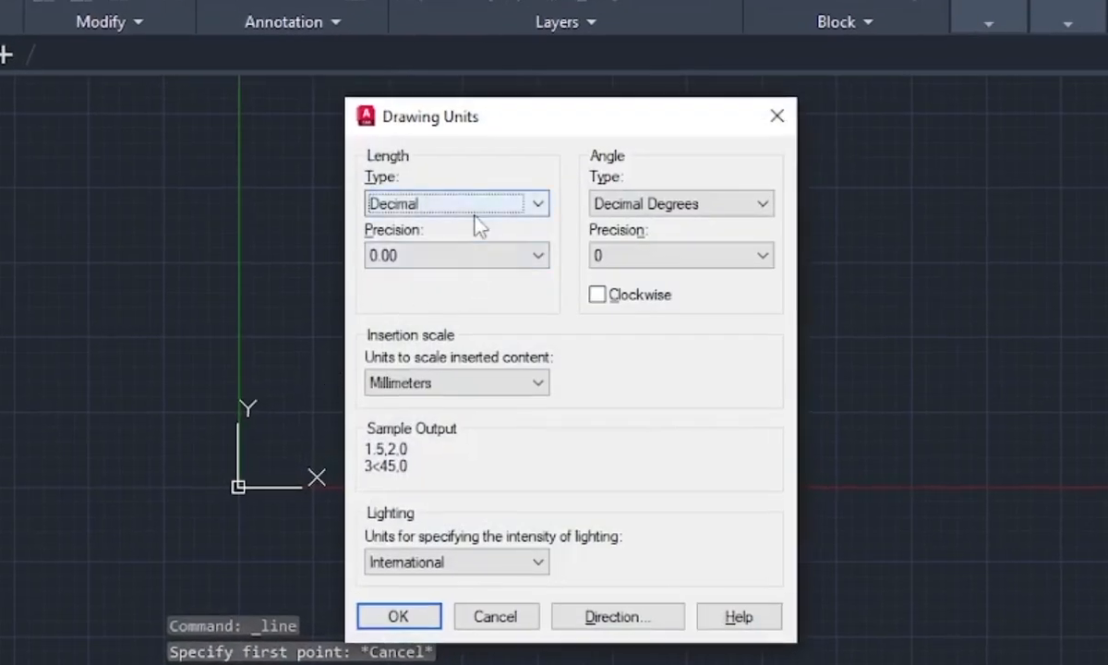
{"action": "mouse_move", "coordinate": [477, 226]}
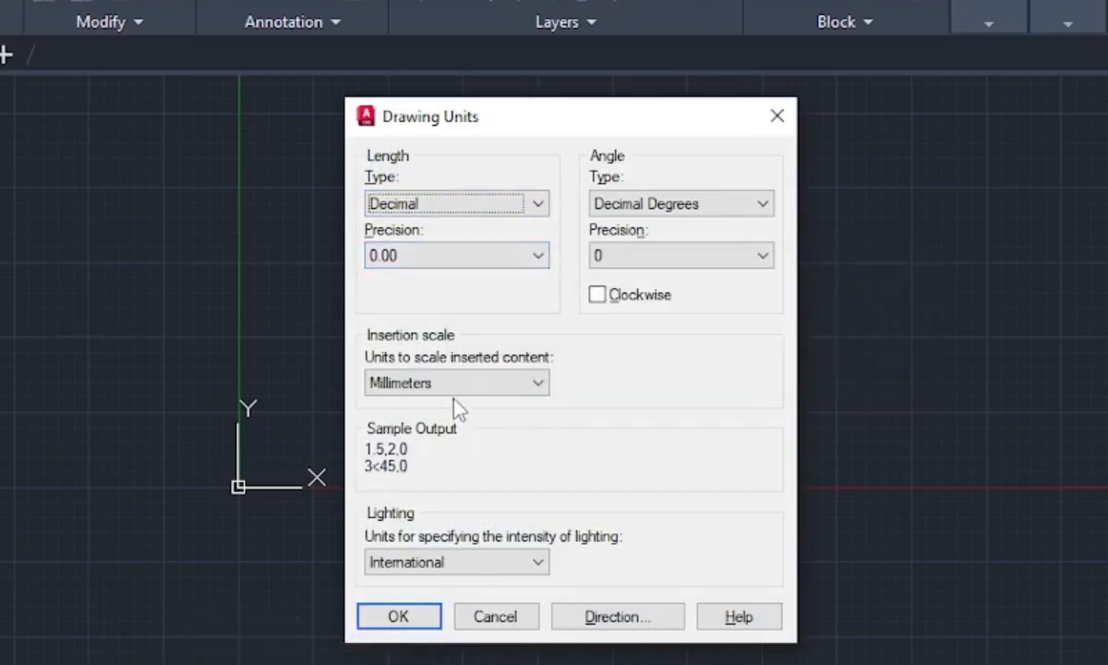
{"action": "left_click", "coordinate": [421, 625]}
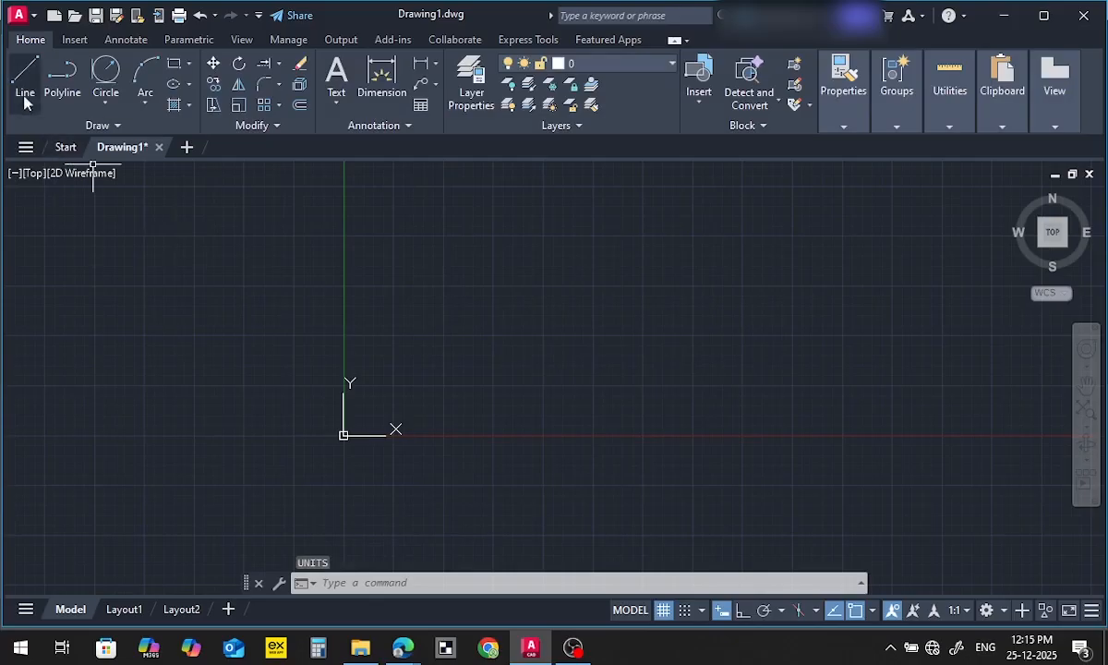
With Ortho turned on, draw connected lines 40 mm down and 30 mm right for the large block's left and bottom edges
{"action": "left_click", "coordinate": [25, 92]}
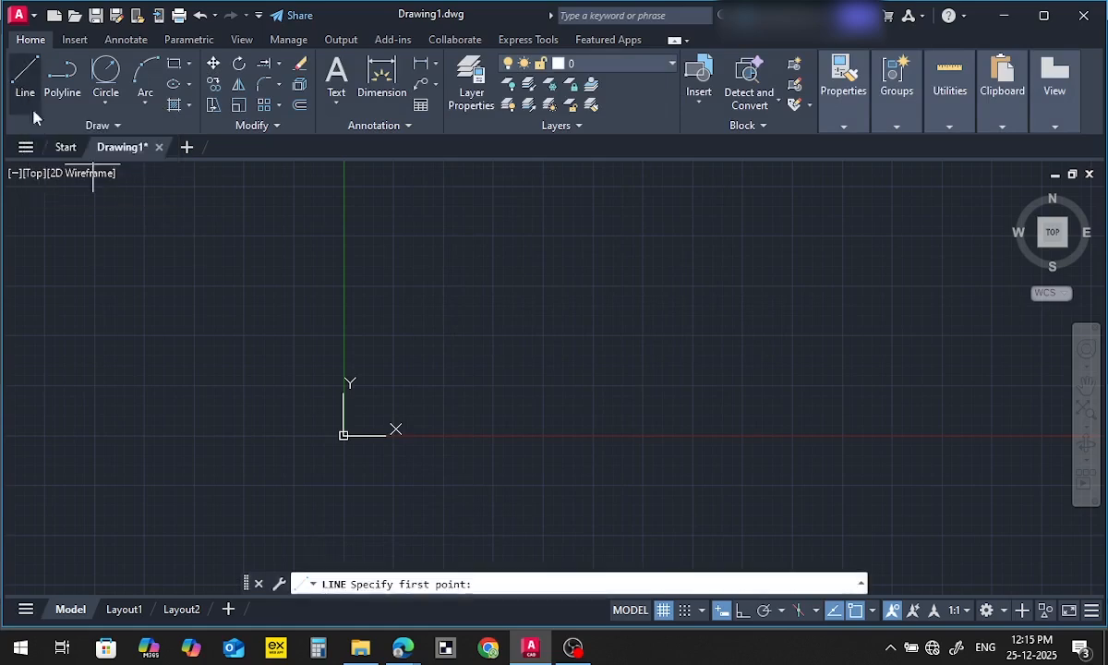
{"action": "left_click", "coordinate": [486, 290]}
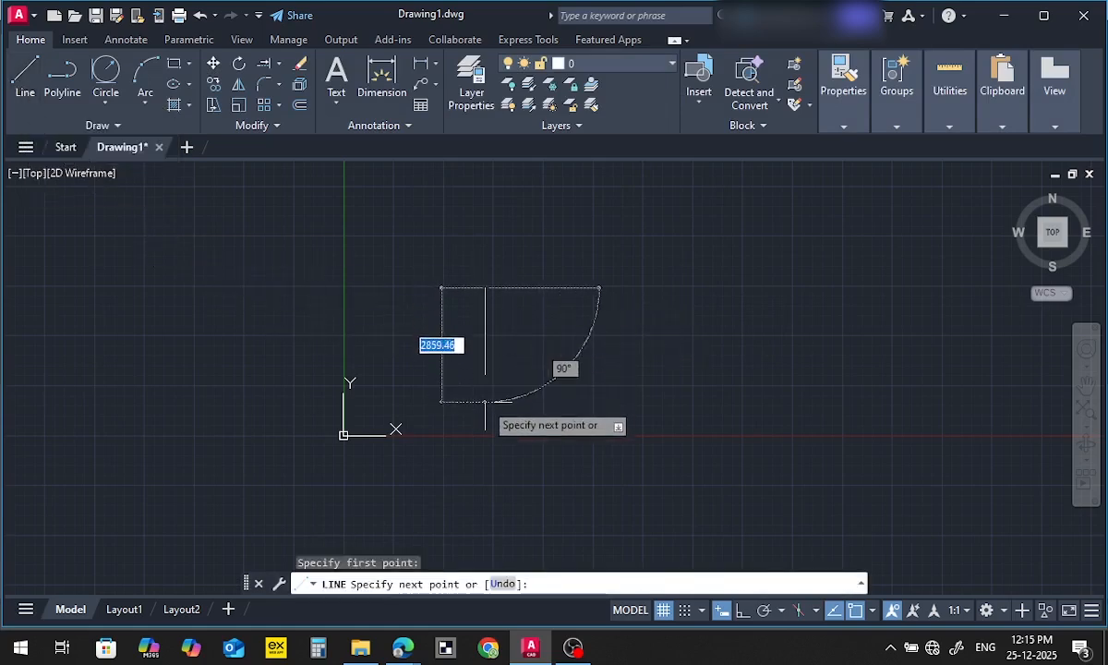
{"action": "left_click", "coordinate": [743, 609]}
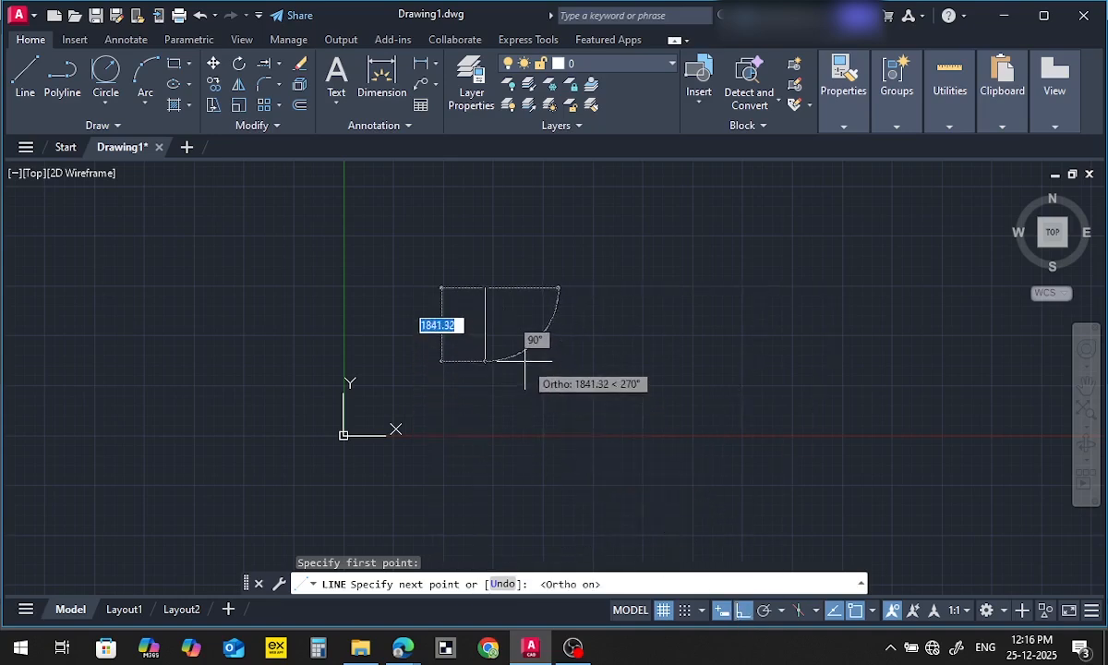
{"action": "key", "text": "Return"}
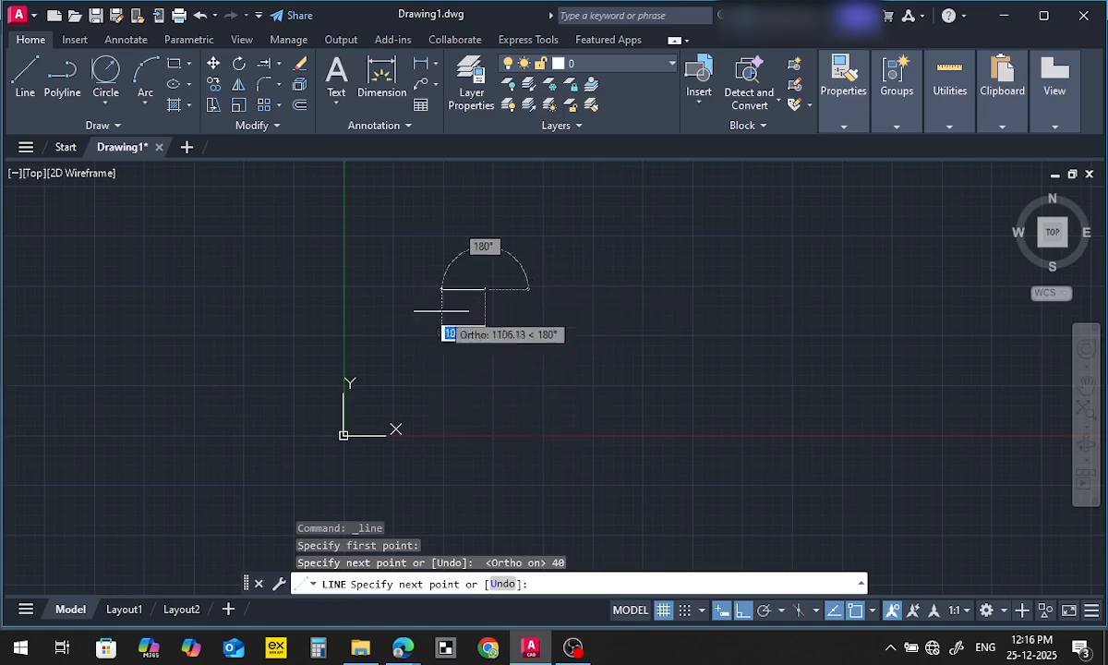
{"action": "scroll", "coordinate": [466, 289], "scroll_direction": "up", "scroll_amount": 5}
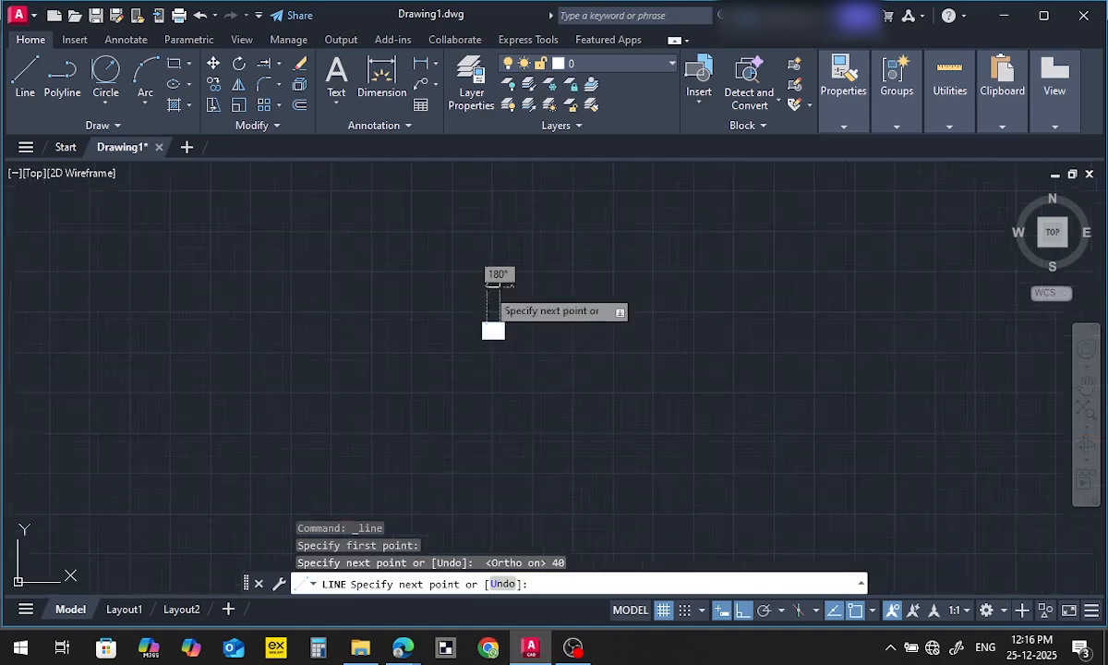
{"action": "scroll", "coordinate": [513, 352], "scroll_direction": "down", "scroll_amount": 5}
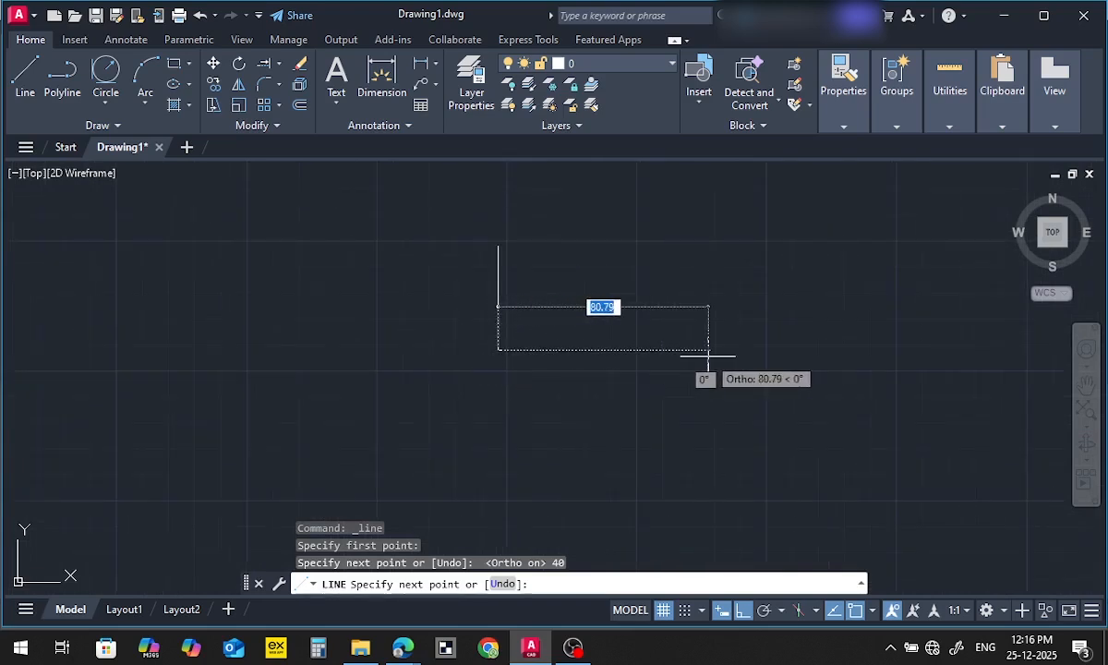
{"action": "type", "text": "3"}
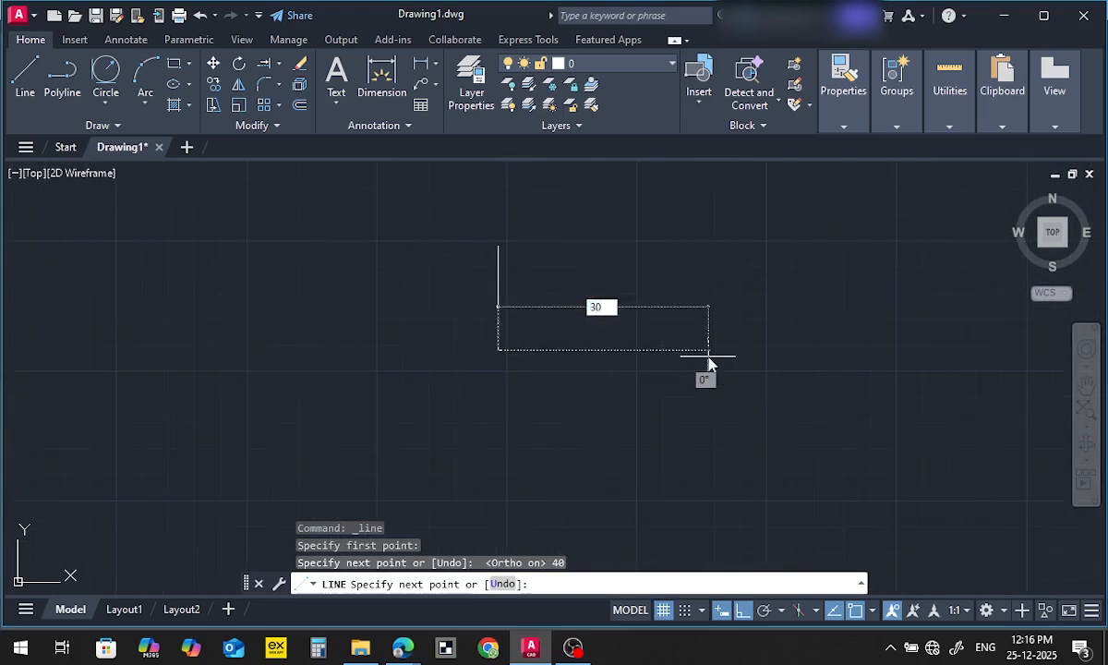
{"action": "type", "text": "0"}
{"action": "key", "text": "Return"}
Check EX: 1 in the exercise PDF and continue the line outline 10 mm up, 30 mm right and 20 mm up
{"action": "key", "text": "alt+Tab"}
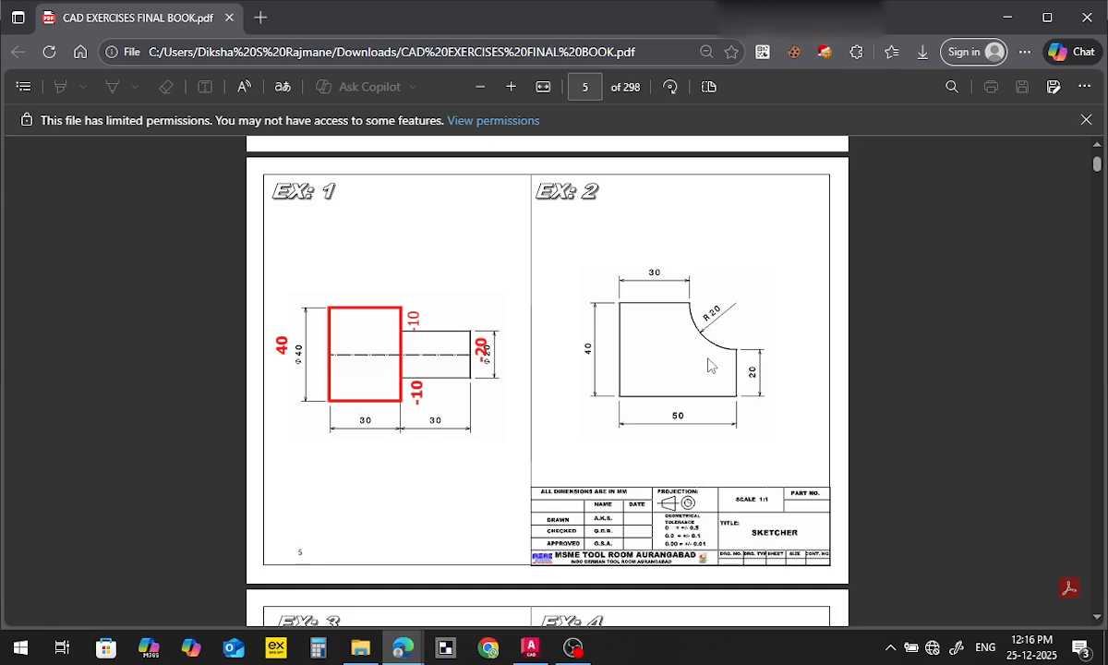
{"action": "key", "text": "alt+Tab"}
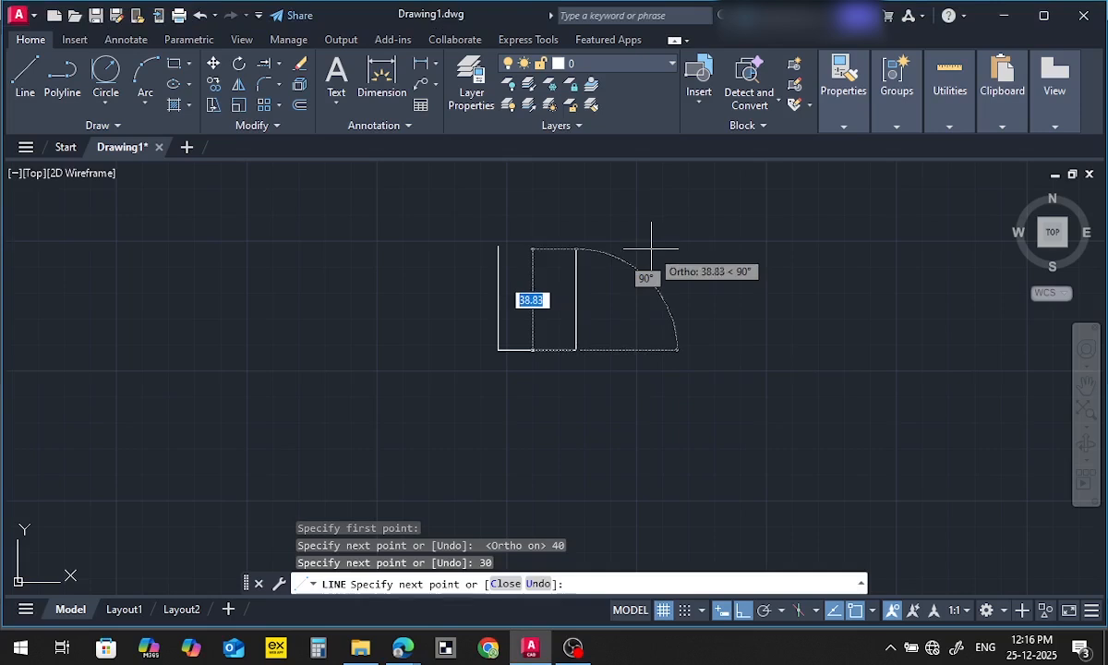
{"action": "type", "text": "10"}
{"action": "key", "text": "Return"}
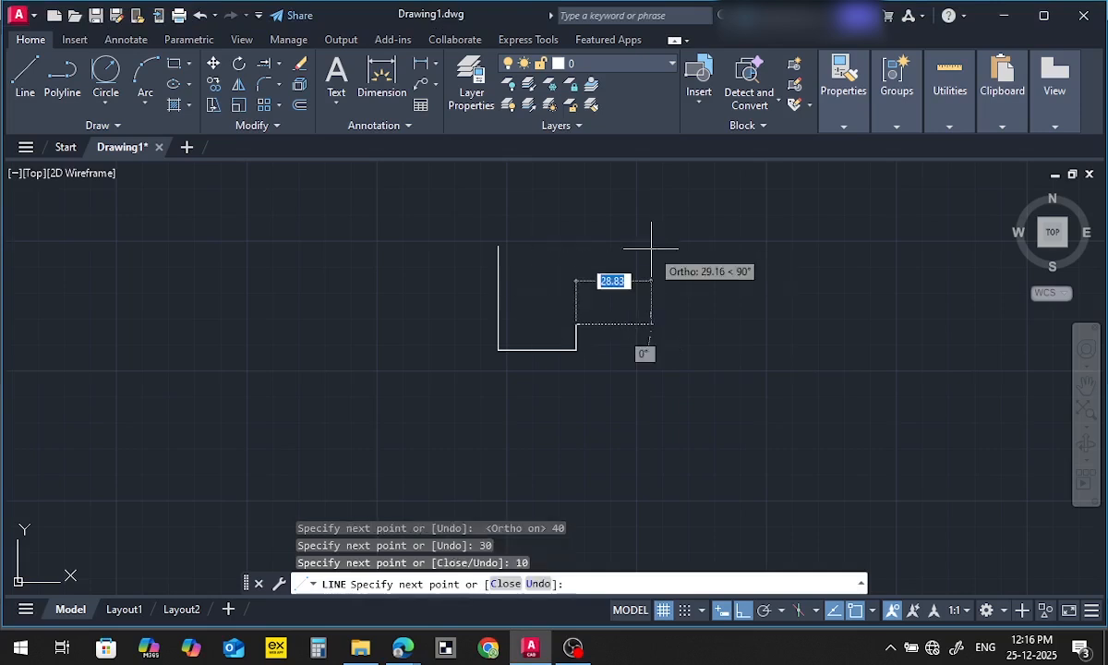
{"action": "type", "text": "3"}
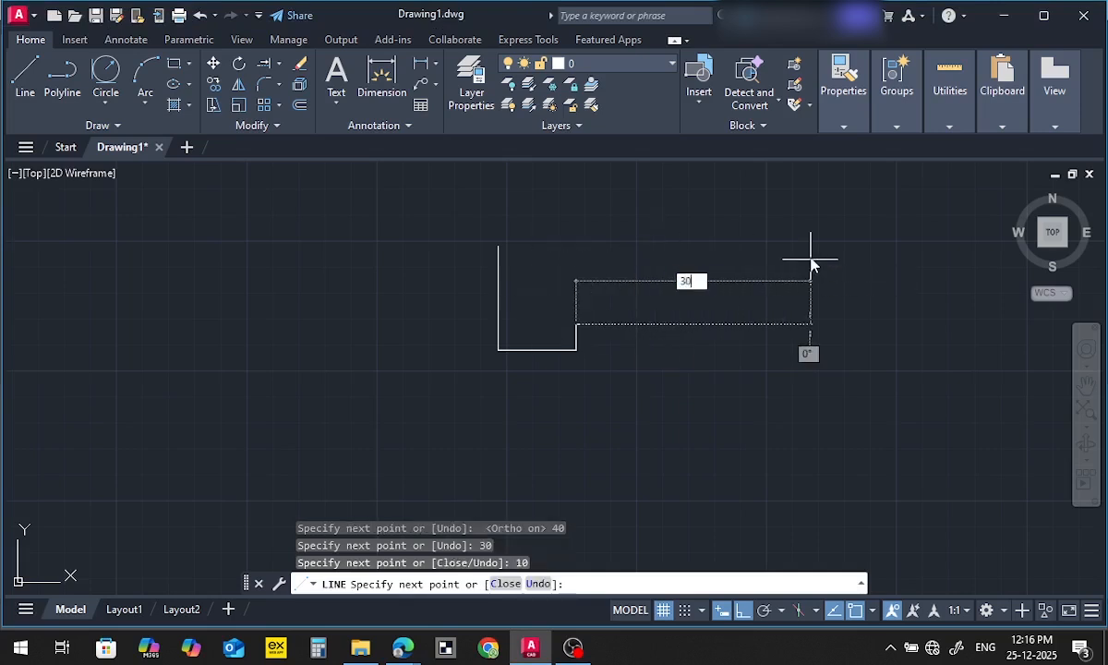
{"action": "type", "text": "0"}
{"action": "key", "text": "Return"}
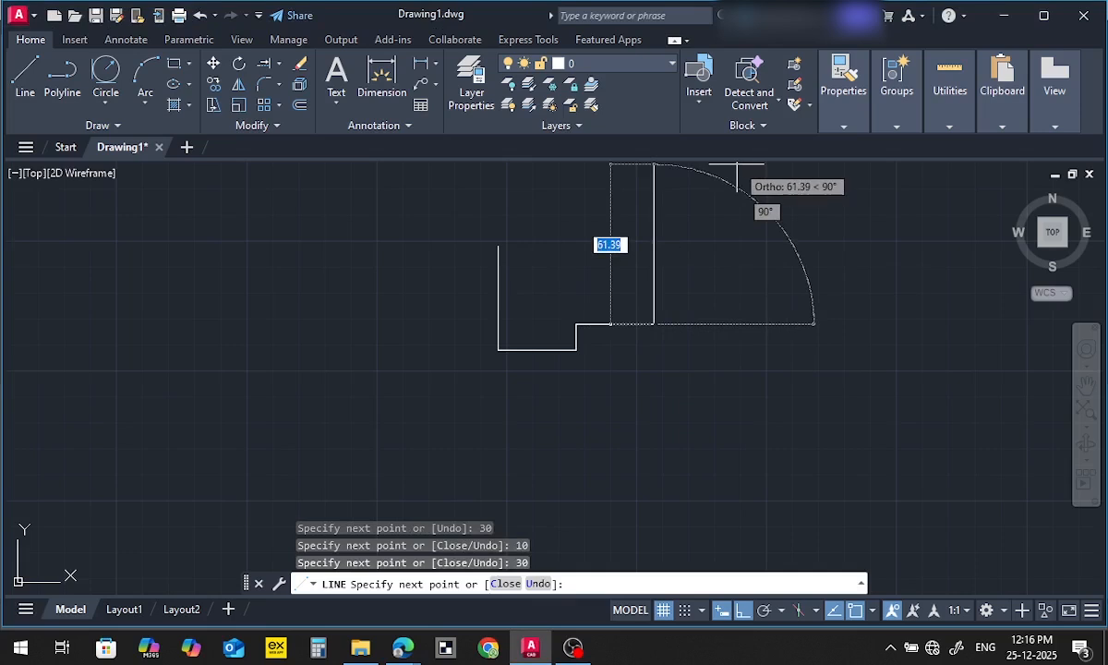
{"action": "type", "text": "20"}
{"action": "key", "text": "Return"}
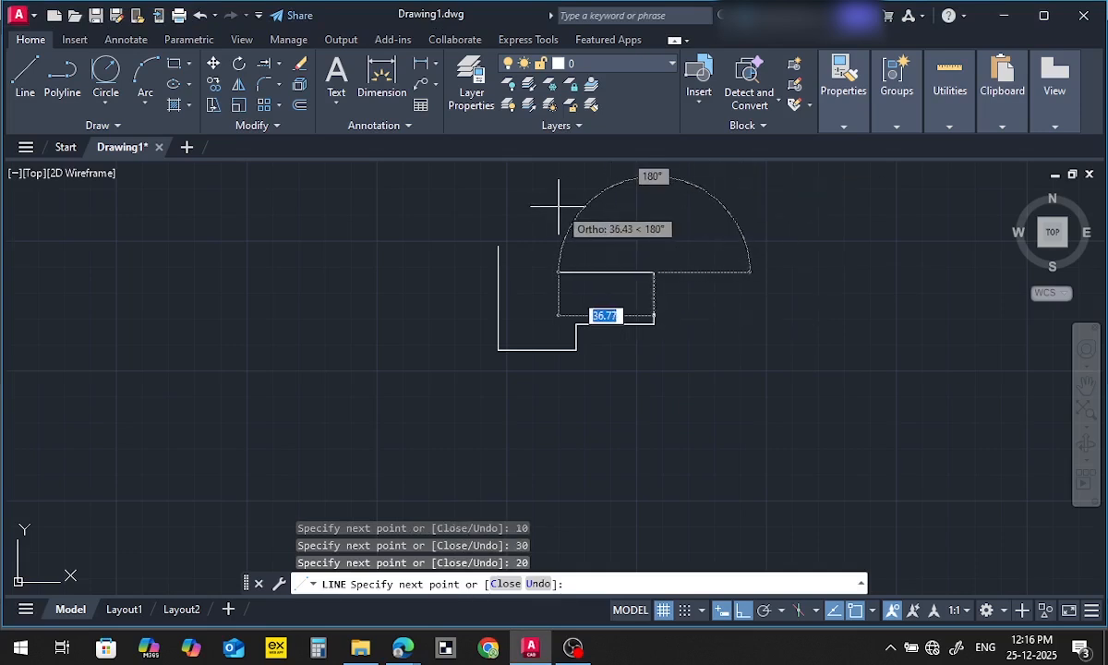
Complete the stepped outline with lines 30 mm left and 10 mm up, closing it at the starting corner
{"action": "type", "text": "39"}
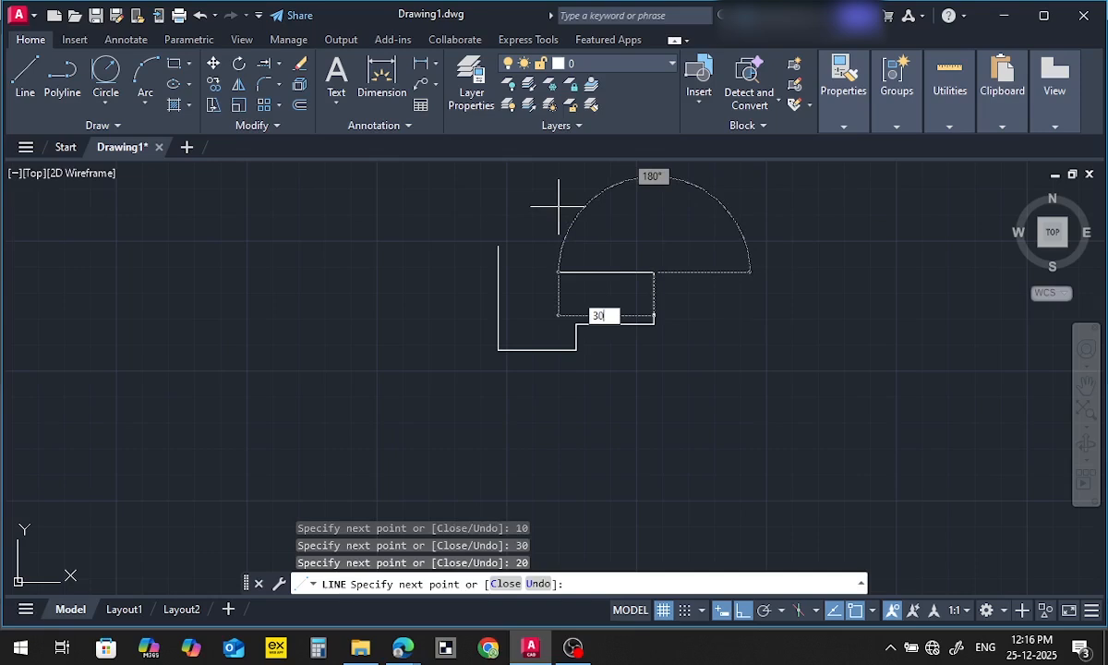
{"action": "key", "text": "Return"}
{"action": "type", "text": "10"}
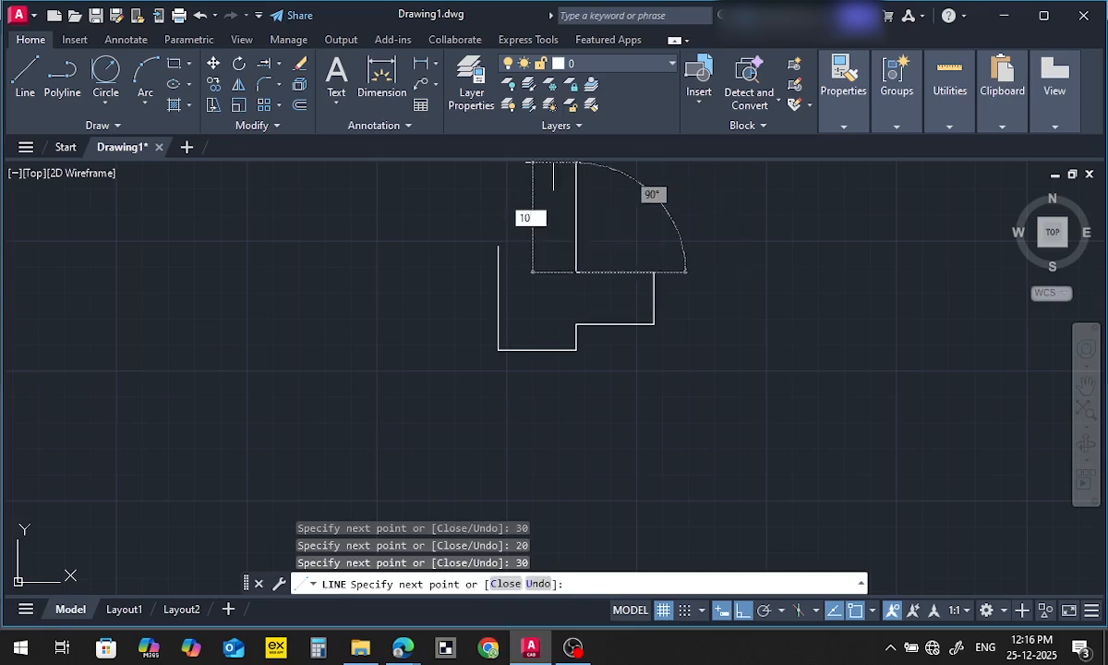
{"action": "key", "text": "Return"}
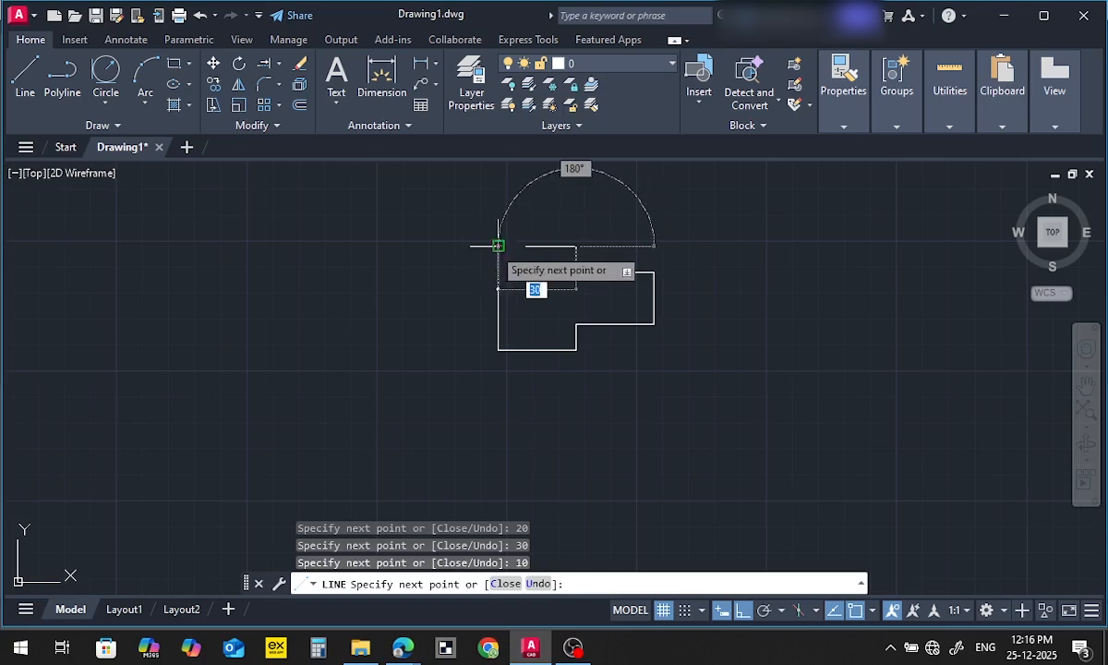
{"action": "left_click", "coordinate": [498, 246]}
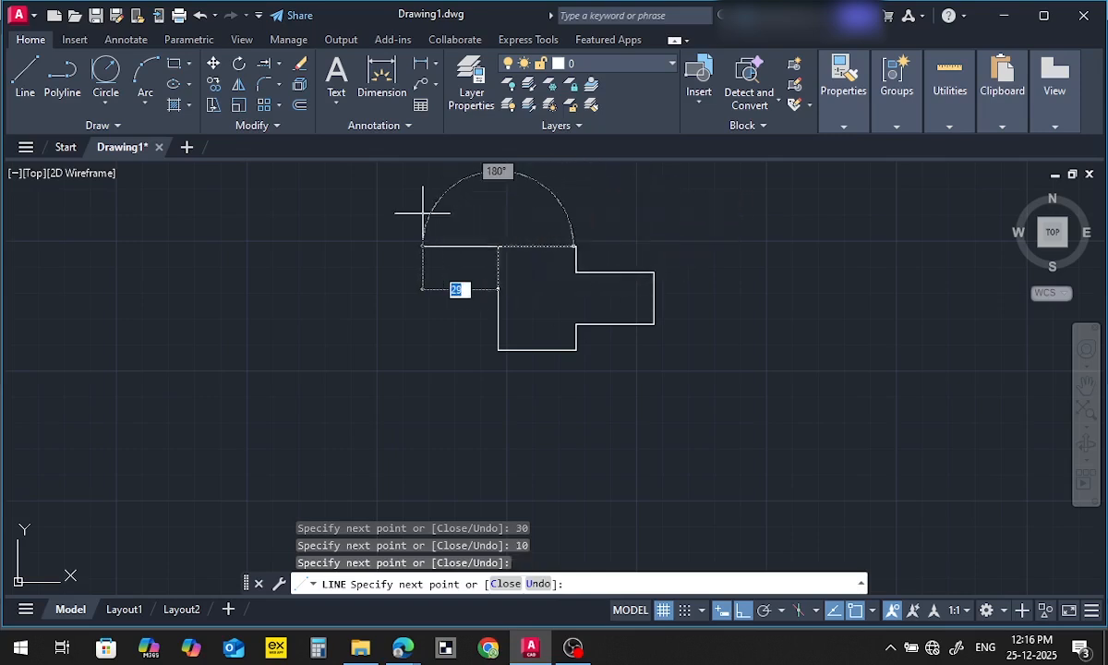
{"action": "key", "text": "Escape"}
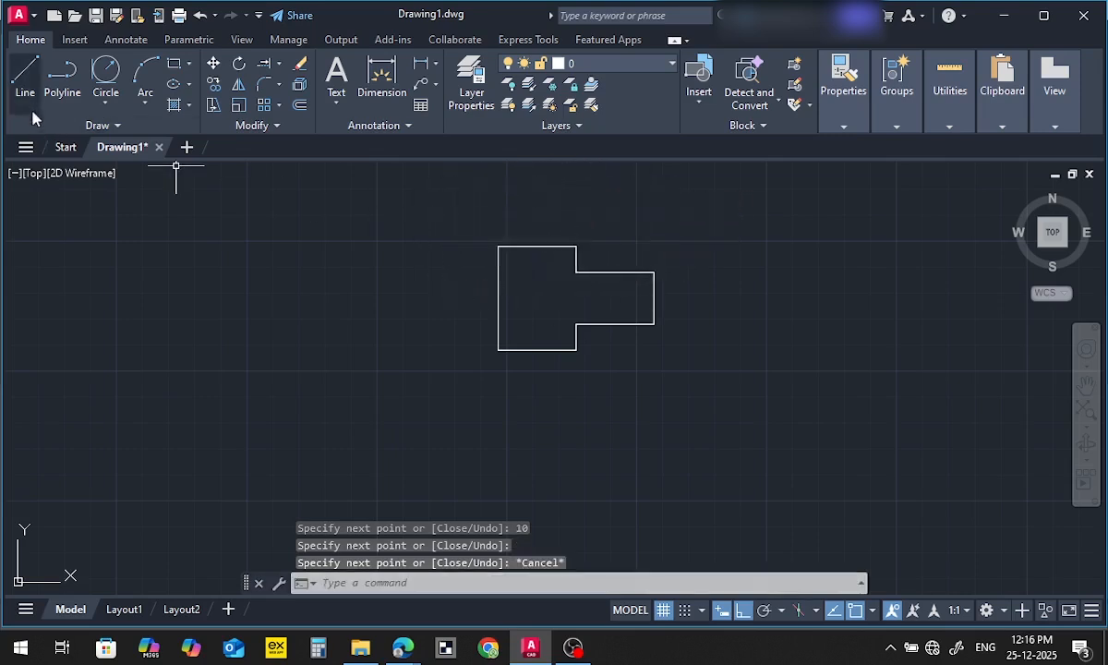
Draw a horizontal centre line from the midpoint of the profile's left edge to the midpoint of its right edge
{"action": "left_click", "coordinate": [24, 79]}
{"action": "left_click", "coordinate": [498, 297]}
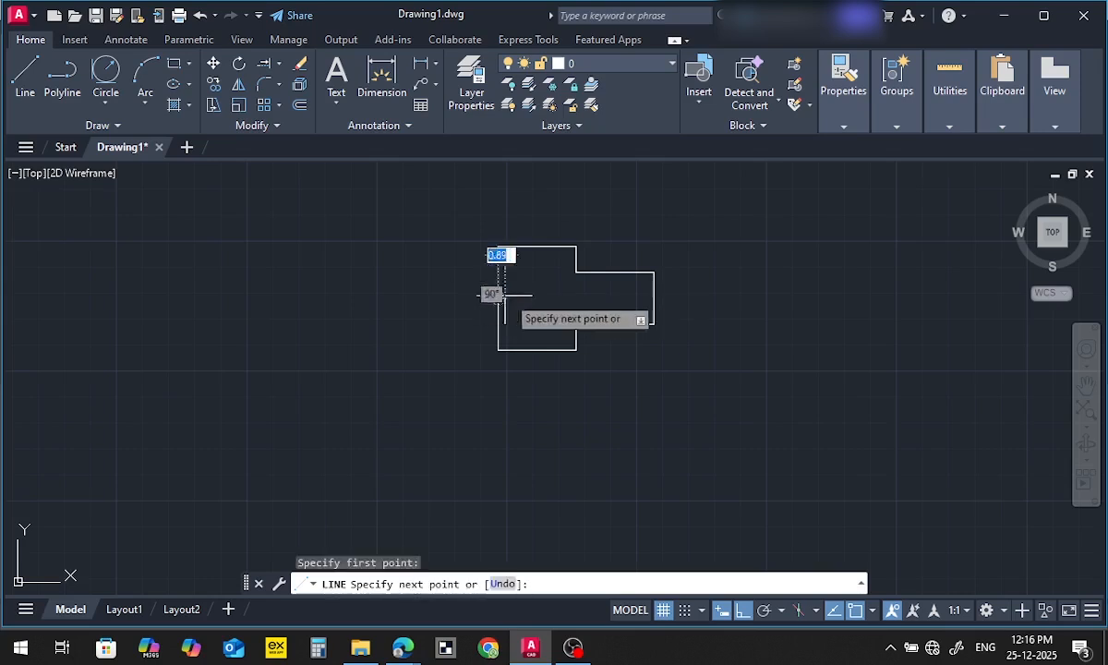
{"action": "left_click", "coordinate": [653, 297]}
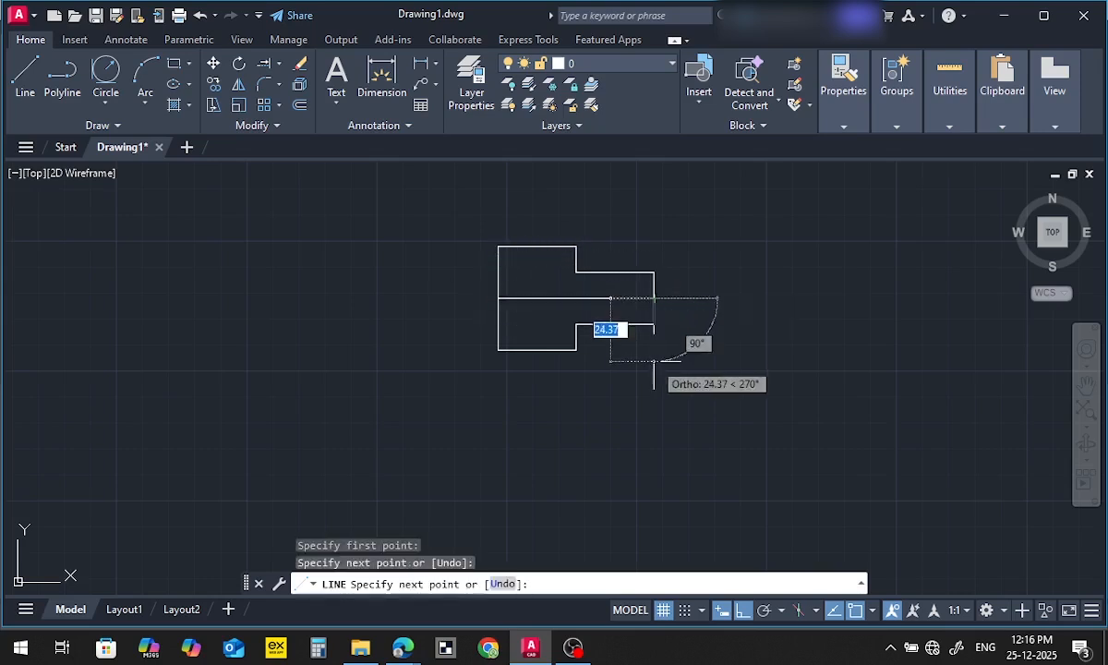
{"action": "key", "text": "Escape"}
Draw a vertical line joining the two inner step corners of the profile, and compare the result with the exercise PDF
{"action": "left_click", "coordinate": [25, 76]}
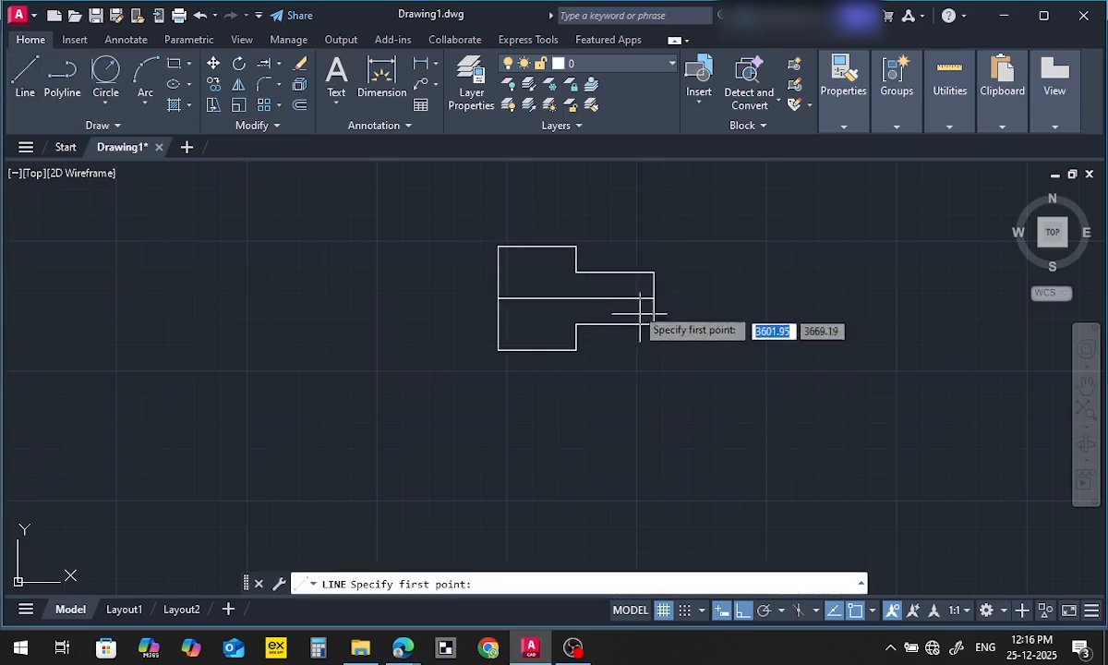
{"action": "left_click", "coordinate": [576, 272]}
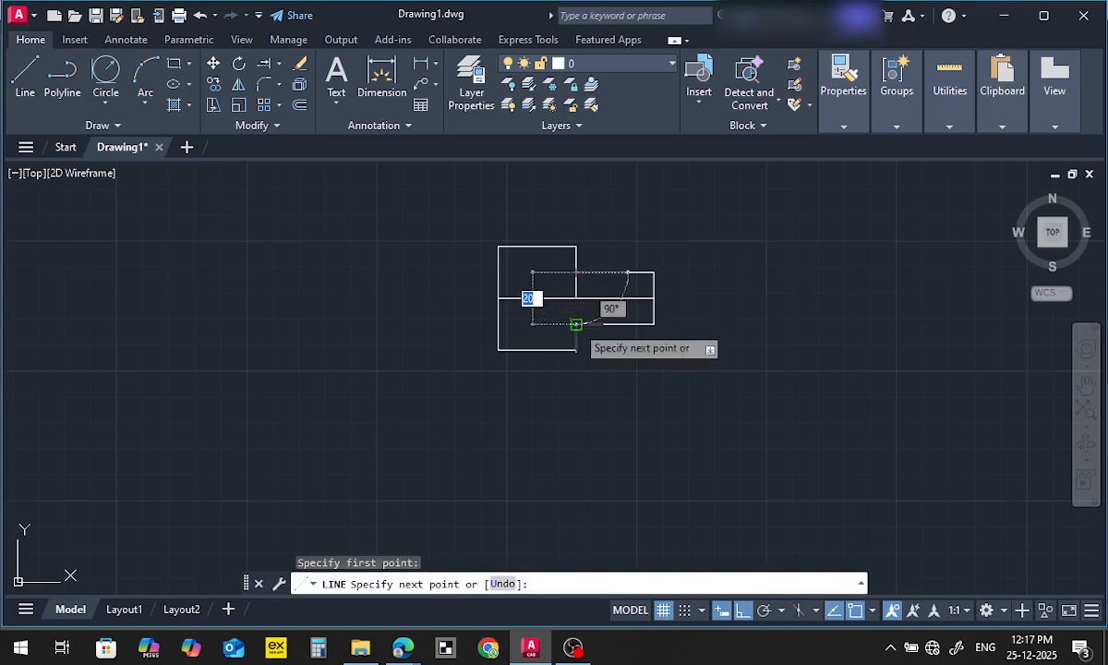
{"action": "left_click", "coordinate": [576, 324]}
{"action": "key", "text": "Escape"}
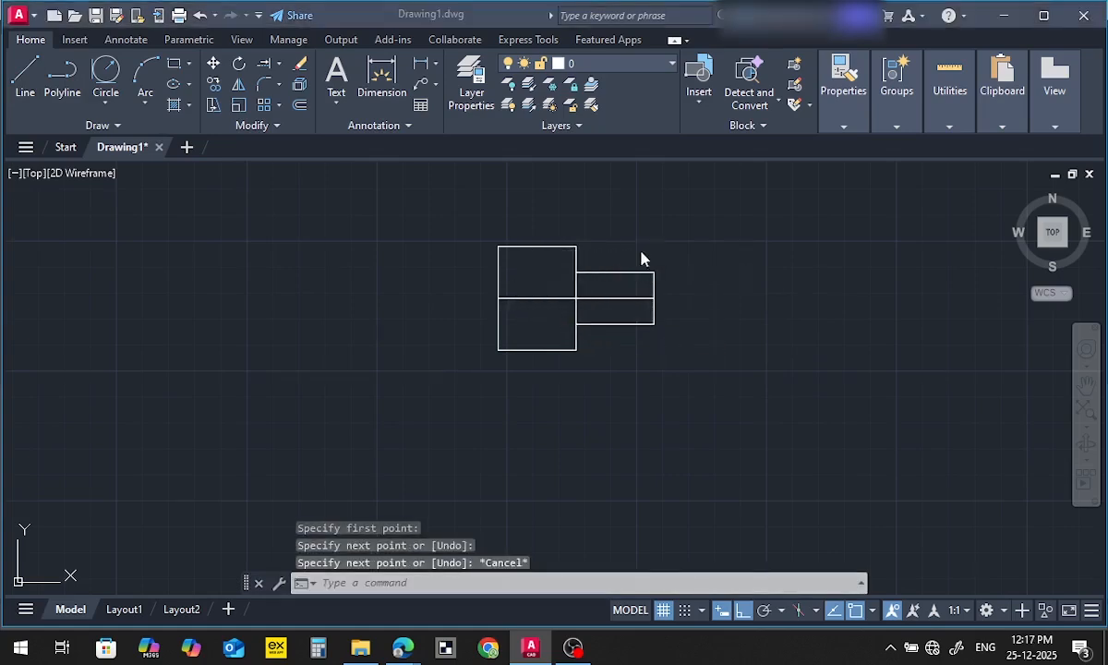
{"action": "key", "text": "alt+Tab"}
{"action": "key", "text": "alt+Tab"}
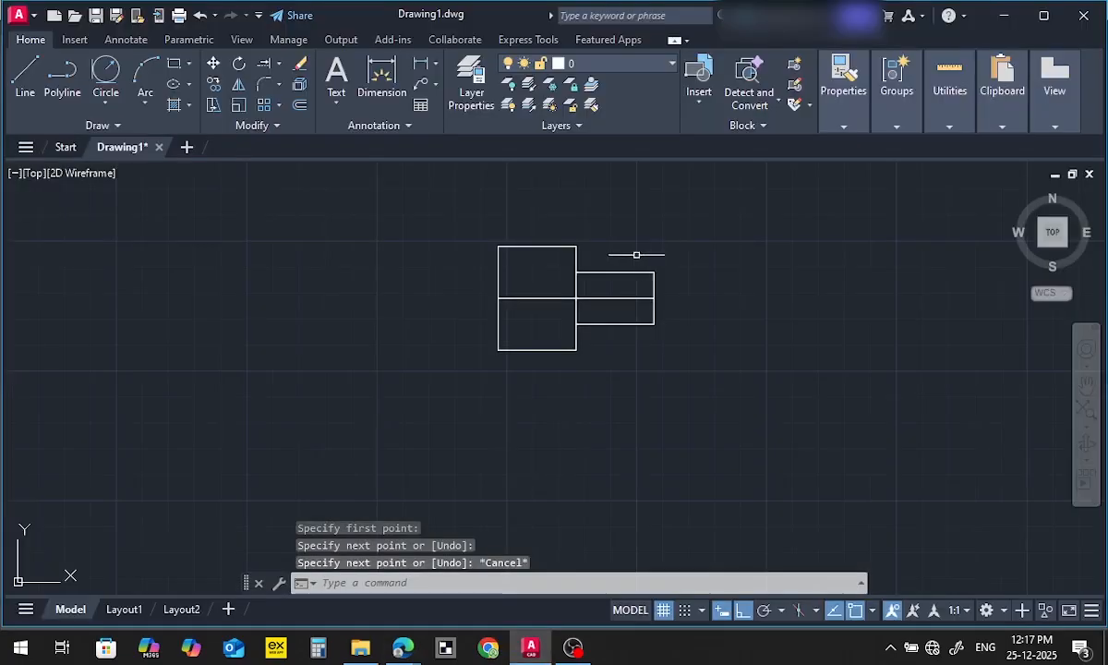
Load the CENTER linetype from acadiso.lin into the drawing with the Linetype Manager
{"action": "scroll", "coordinate": [595, 289], "scroll_direction": "up", "scroll_amount": 4}
{"action": "left_click", "coordinate": [516, 312]}
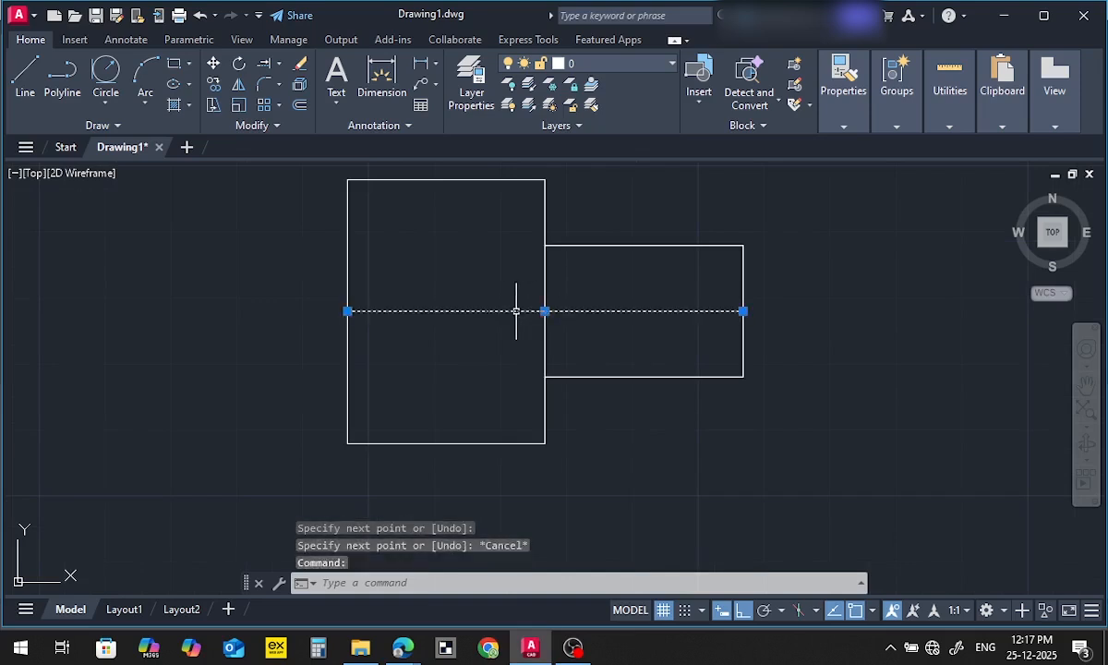
{"action": "key", "text": "Escape"}
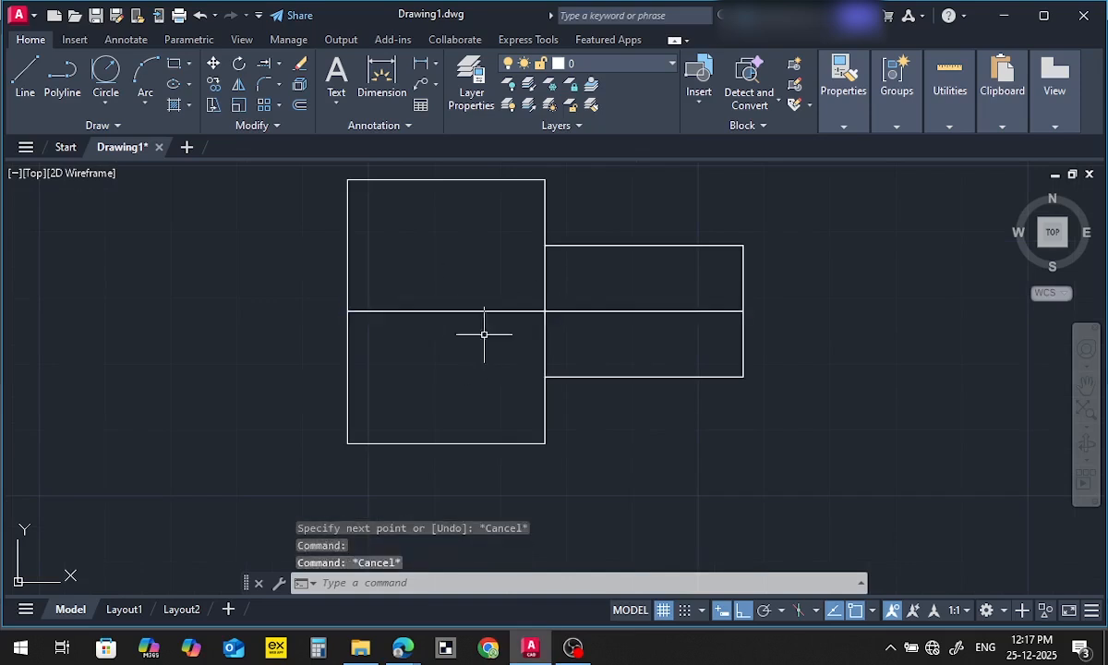
{"action": "left_click", "coordinate": [464, 309]}
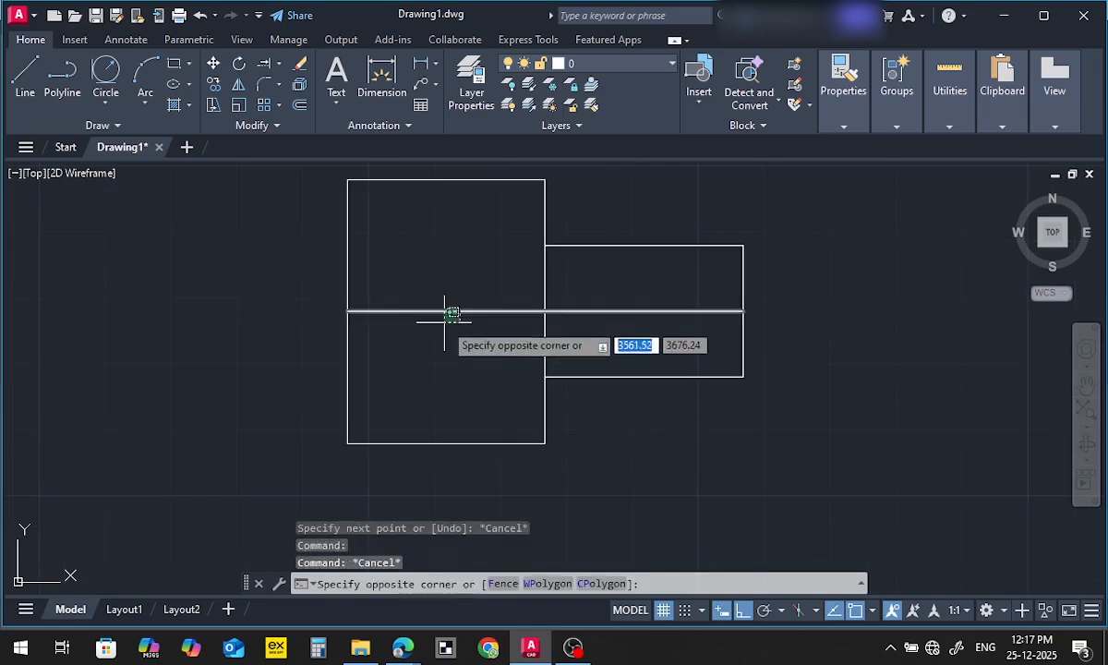
{"action": "left_click", "coordinate": [446, 323]}
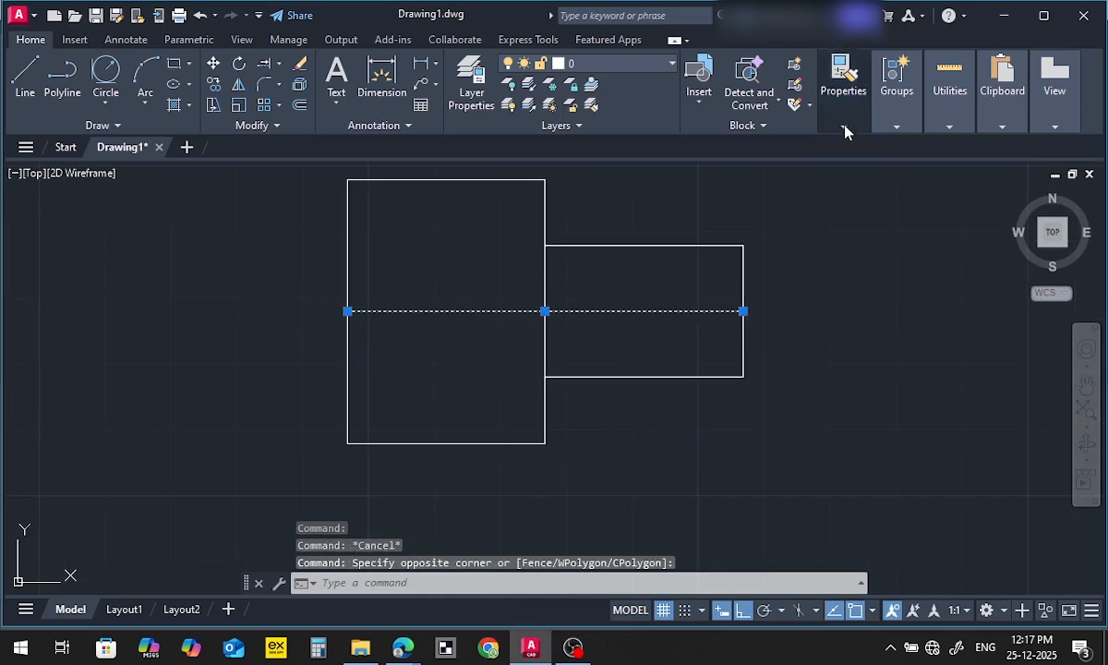
{"action": "mouse_move", "coordinate": [845, 129]}
{"action": "left_click", "coordinate": [915, 188]}
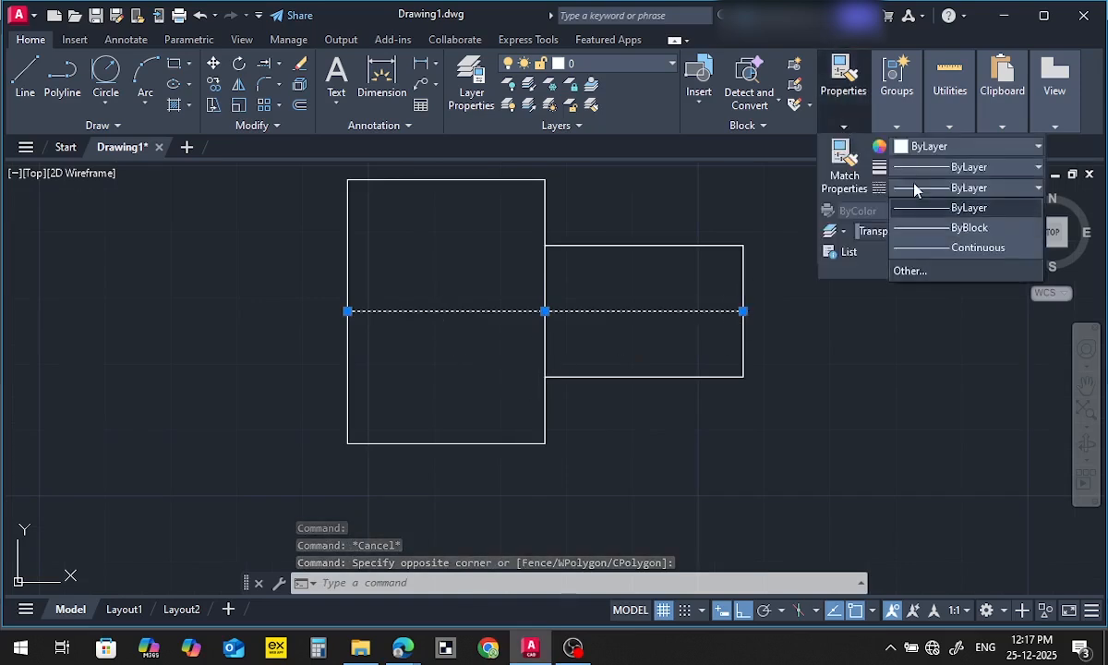
{"action": "left_click", "coordinate": [914, 271]}
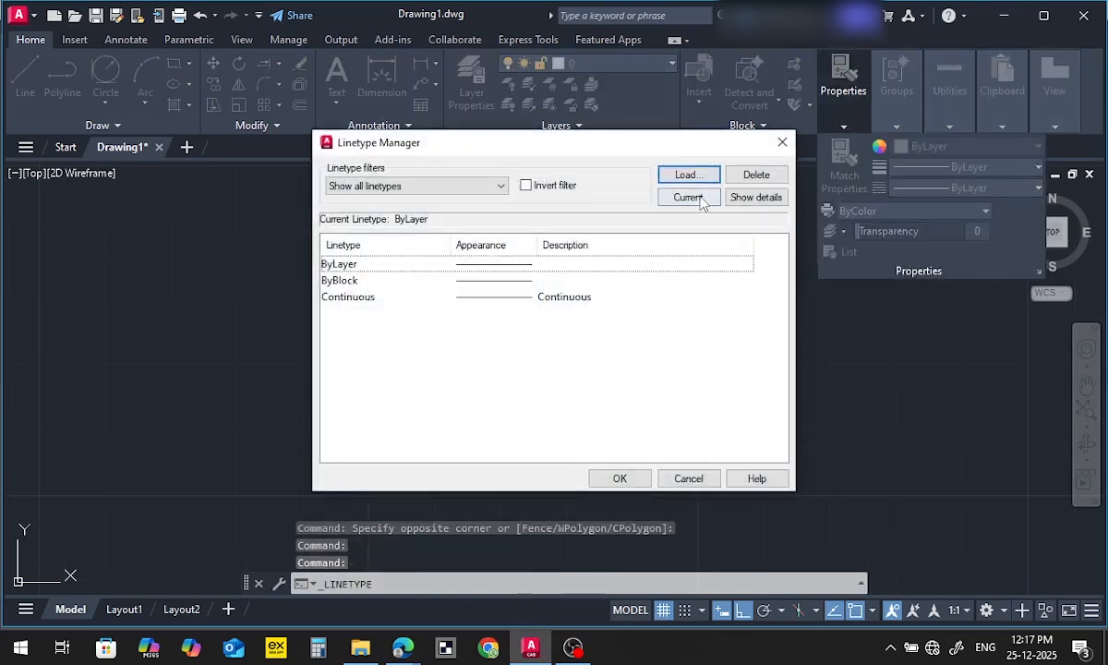
{"action": "left_click_drag", "start_coordinate": [592, 151], "coordinate": [803, 163]}
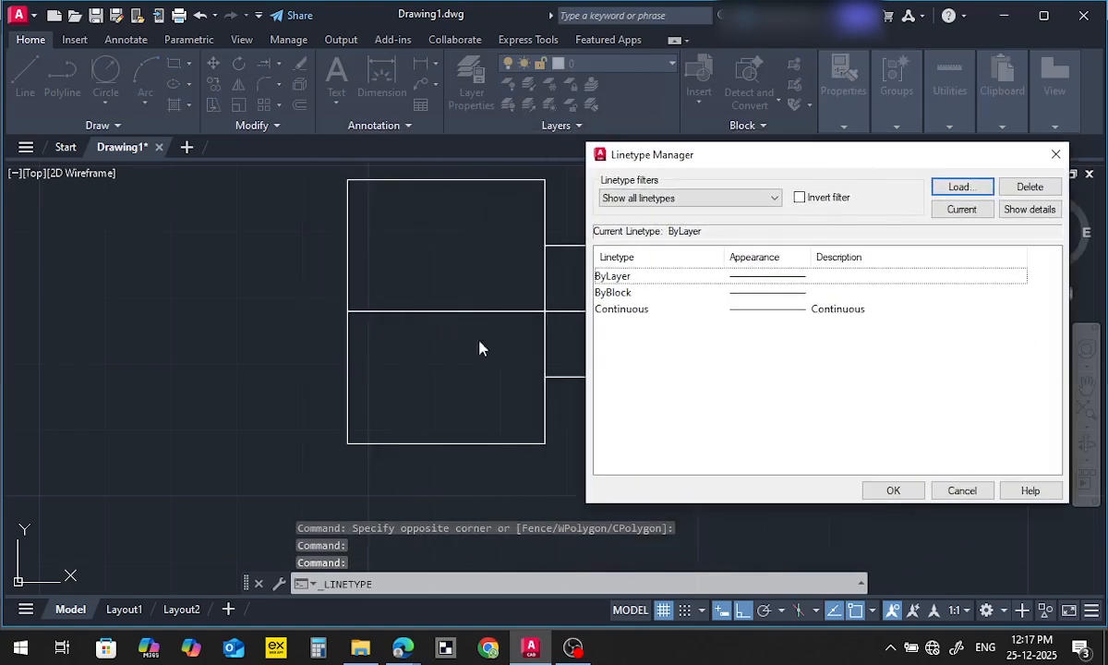
{"action": "left_click", "coordinate": [960, 188]}
{"action": "scroll", "coordinate": [816, 342], "scroll_direction": "down", "scroll_amount": 6}
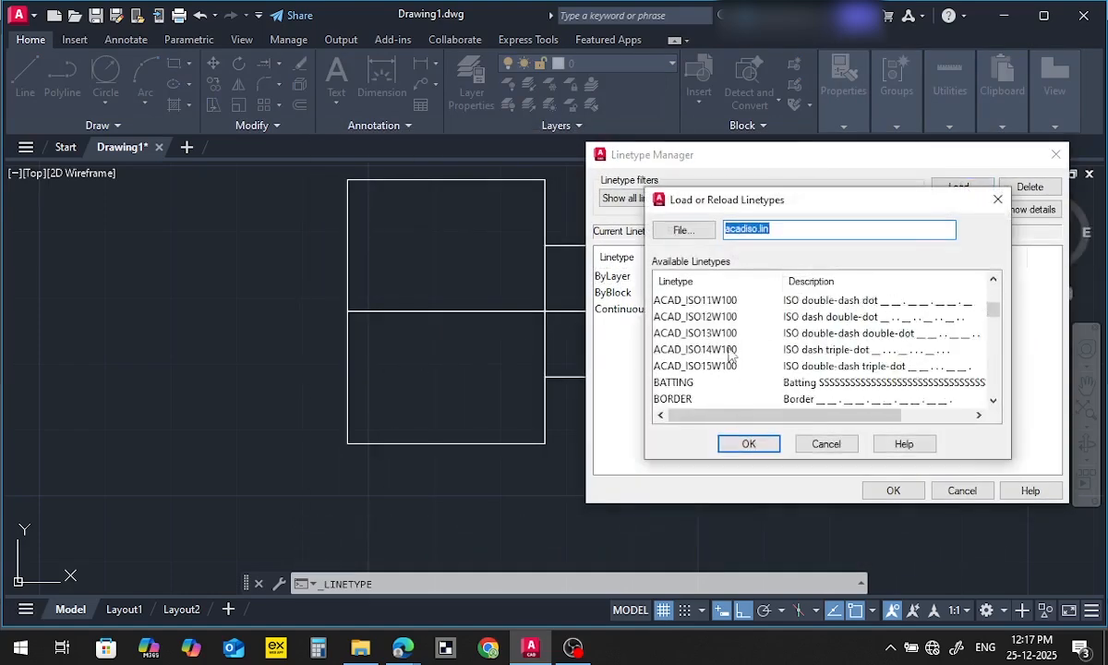
{"action": "left_click", "coordinate": [672, 300]}
{"action": "left_click", "coordinate": [750, 444]}
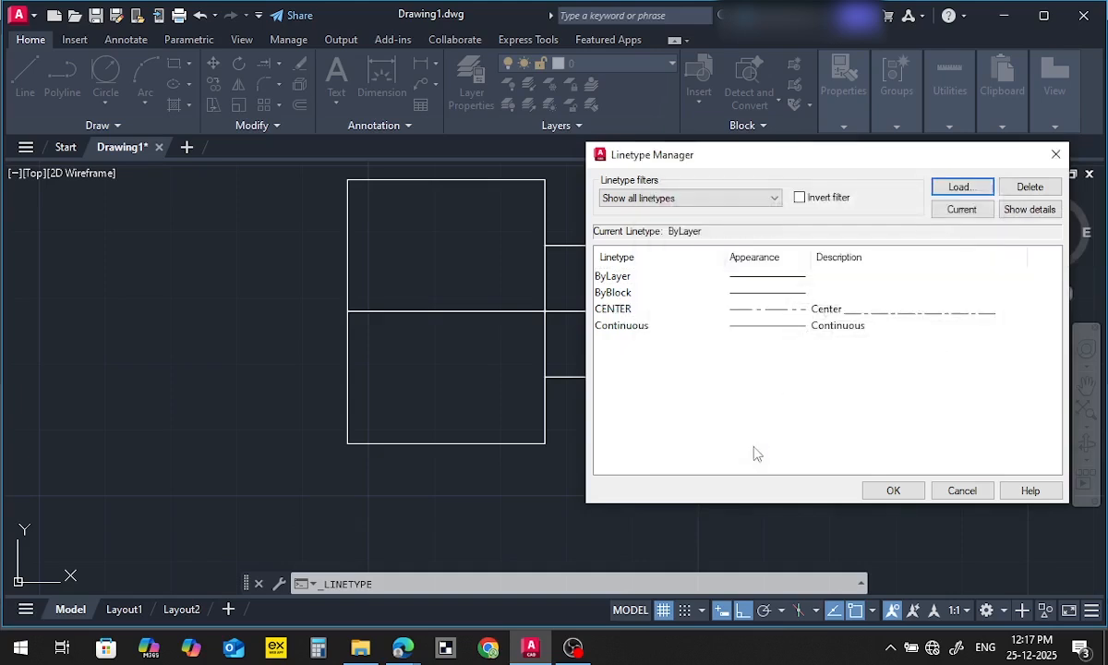
{"action": "left_click", "coordinate": [627, 312]}
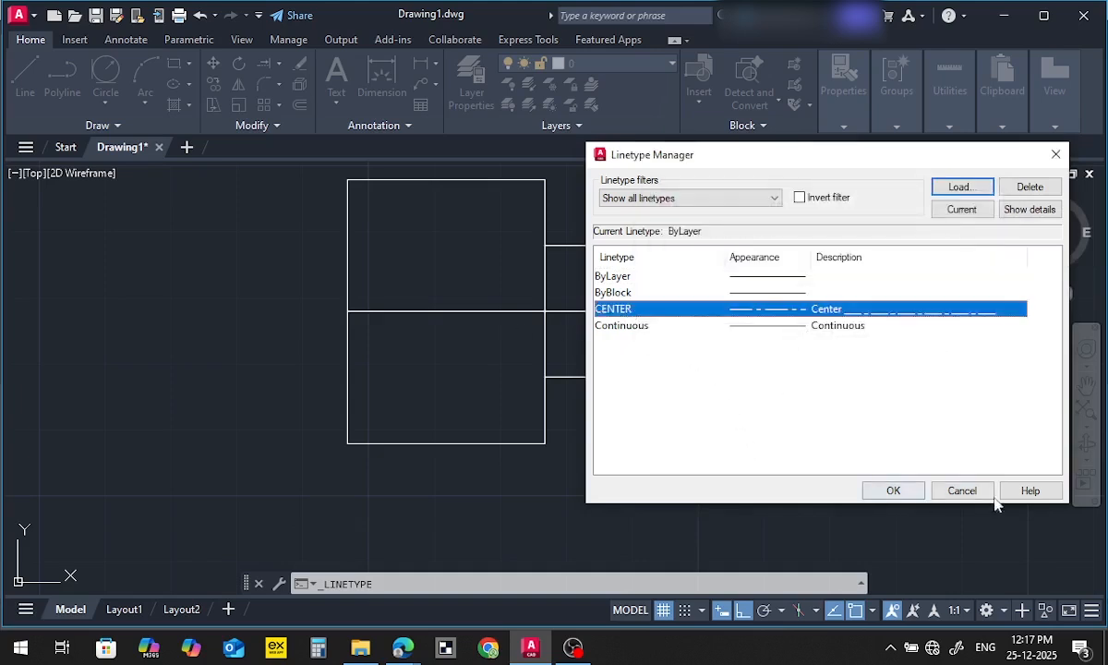
{"action": "left_click", "coordinate": [893, 491]}
Apply the CENTER linetype to the horizontal line through the middle of the profile
{"action": "left_click", "coordinate": [641, 319]}
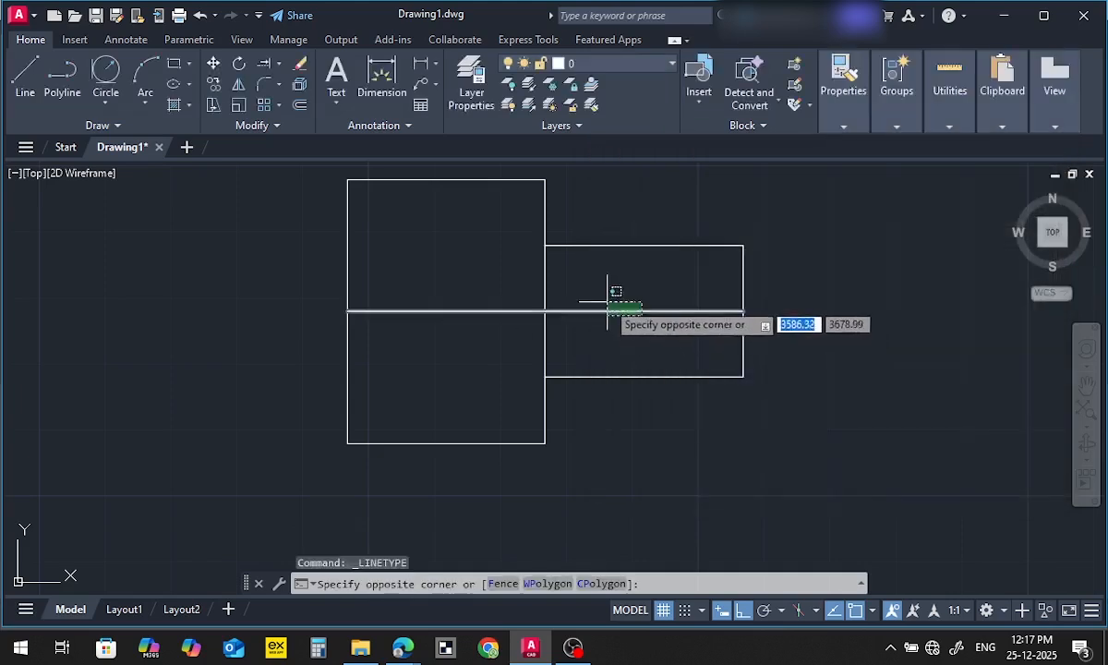
{"action": "left_click", "coordinate": [607, 302]}
{"action": "mouse_move", "coordinate": [884, 120]}
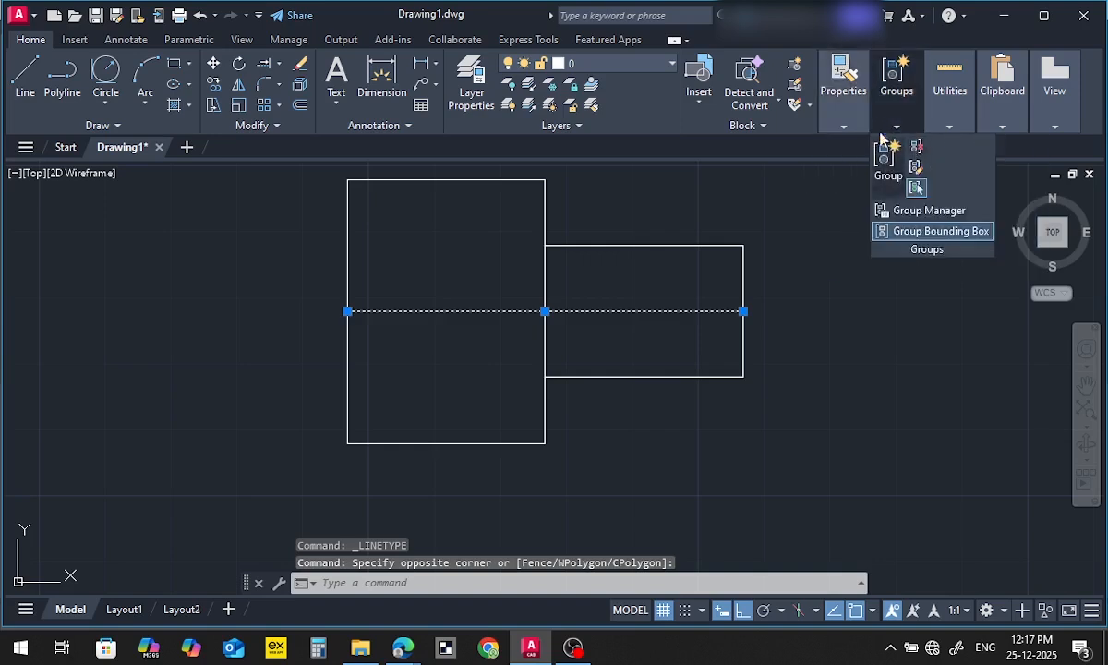
{"action": "mouse_move", "coordinate": [843, 101]}
{"action": "left_click", "coordinate": [910, 191]}
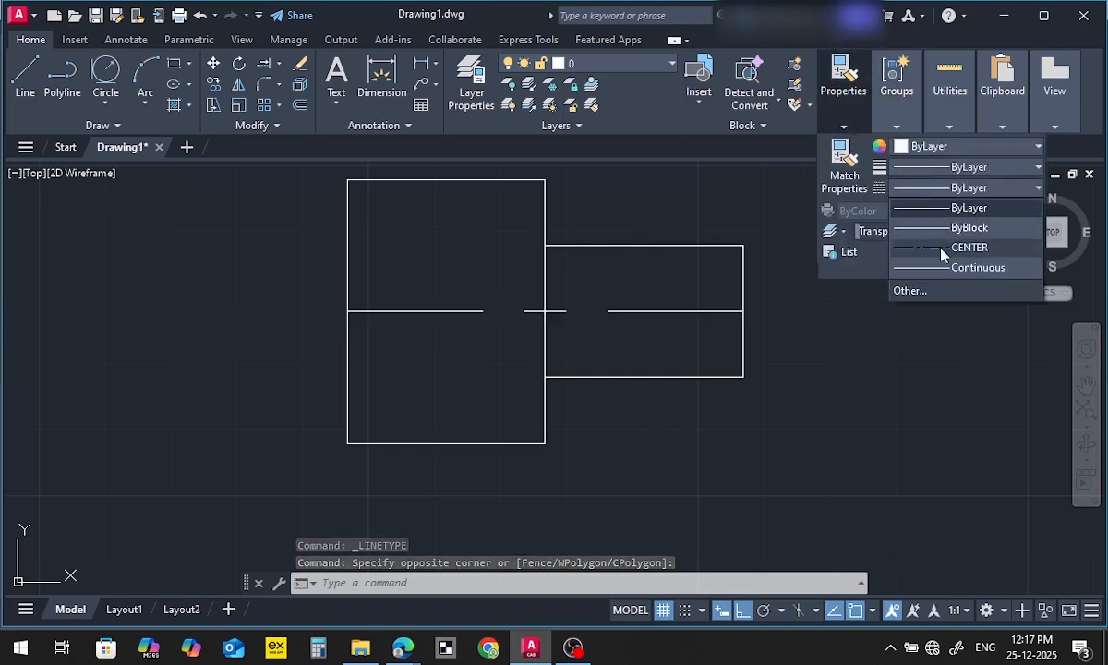
{"action": "left_click", "coordinate": [933, 250]}
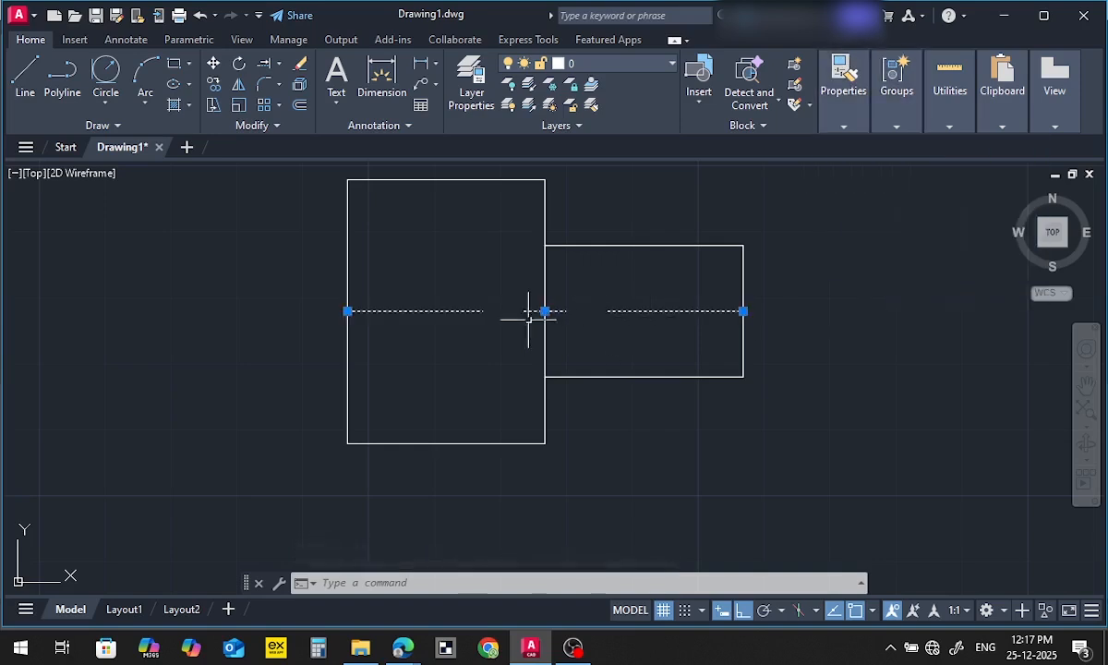
{"action": "key", "text": "Escape"}
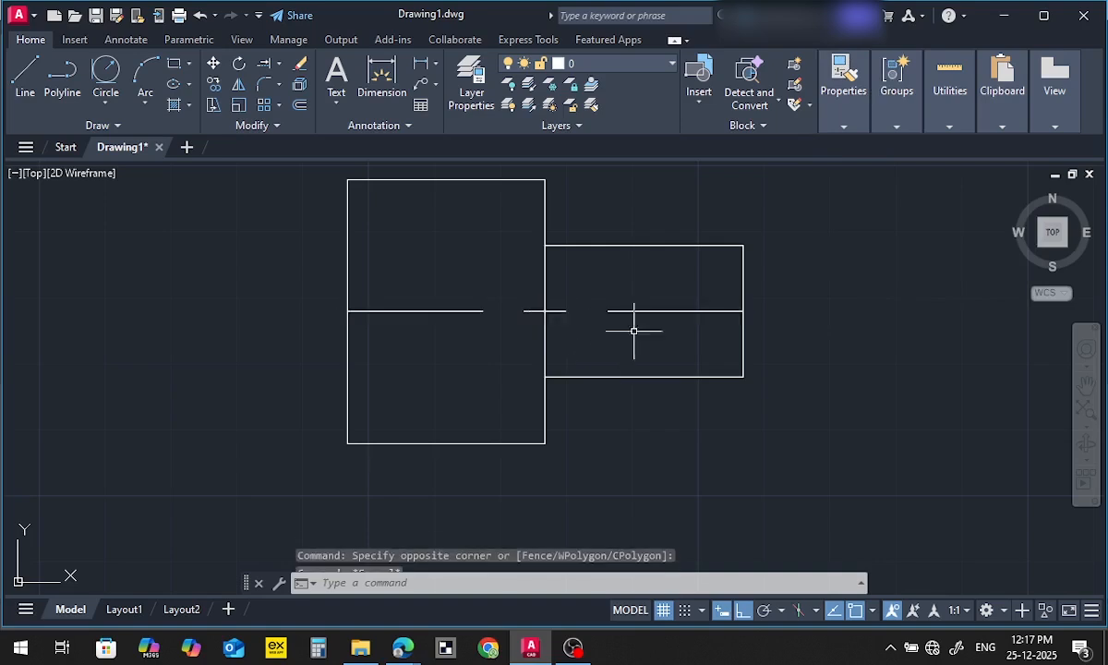
{"action": "left_click", "coordinate": [665, 290]}
{"action": "key", "text": "Escape"}
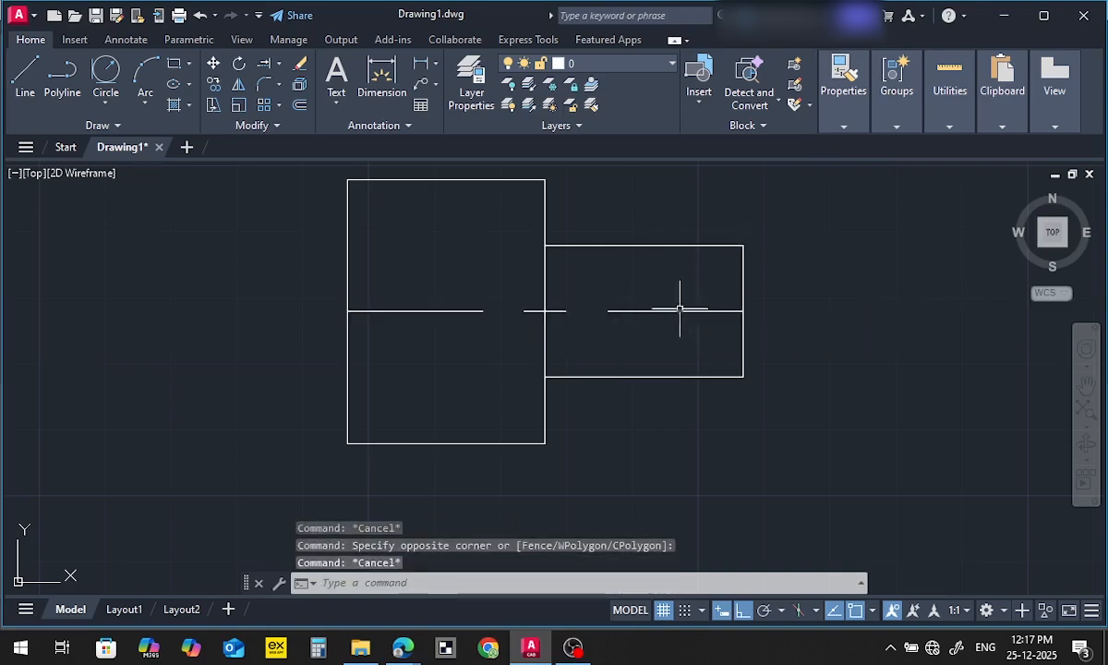
Show the CENTER linetype's details in the Linetype Manager and set the current object scale to 0.5
{"action": "left_click", "coordinate": [673, 310]}
{"action": "left_click", "coordinate": [843, 128]}
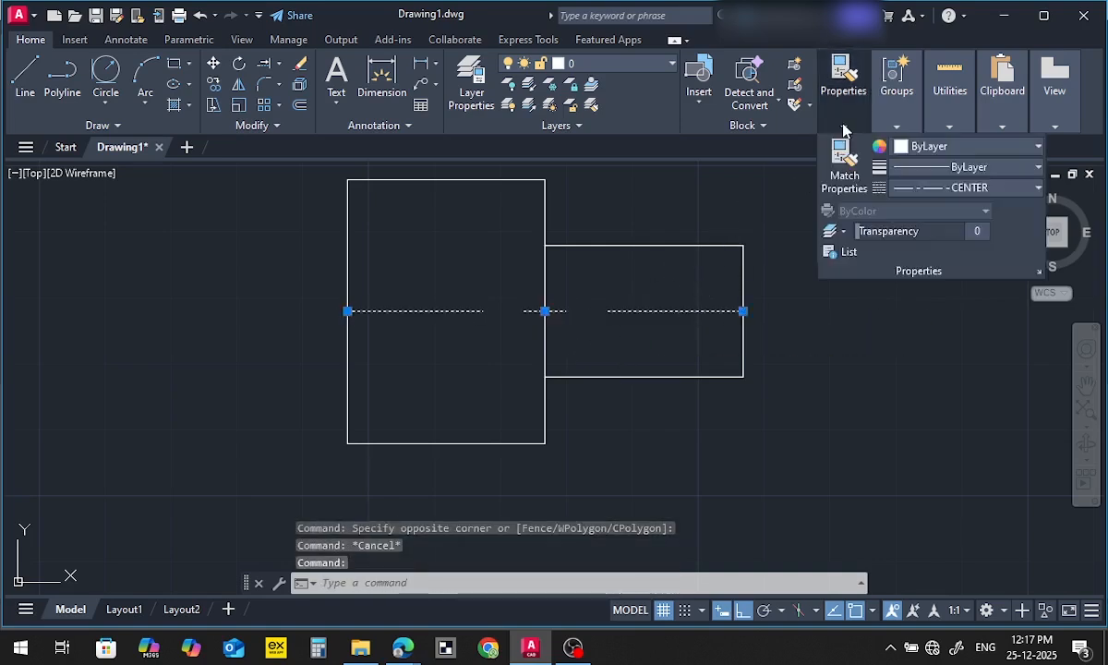
{"action": "left_click", "coordinate": [938, 191]}
{"action": "left_click", "coordinate": [940, 289]}
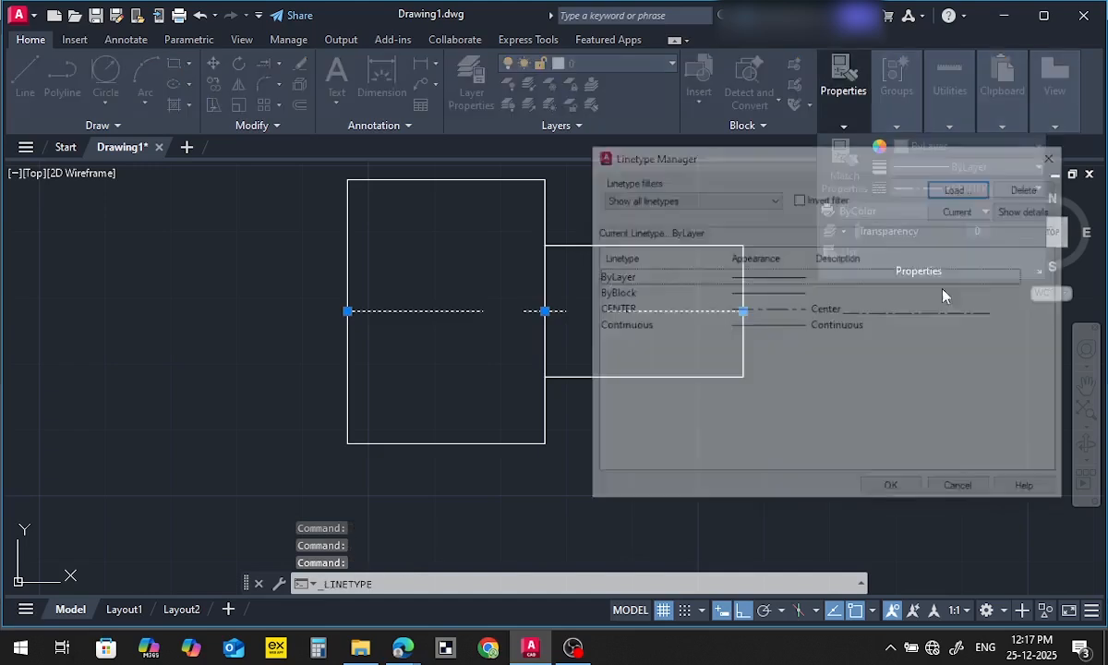
{"action": "left_click", "coordinate": [614, 310]}
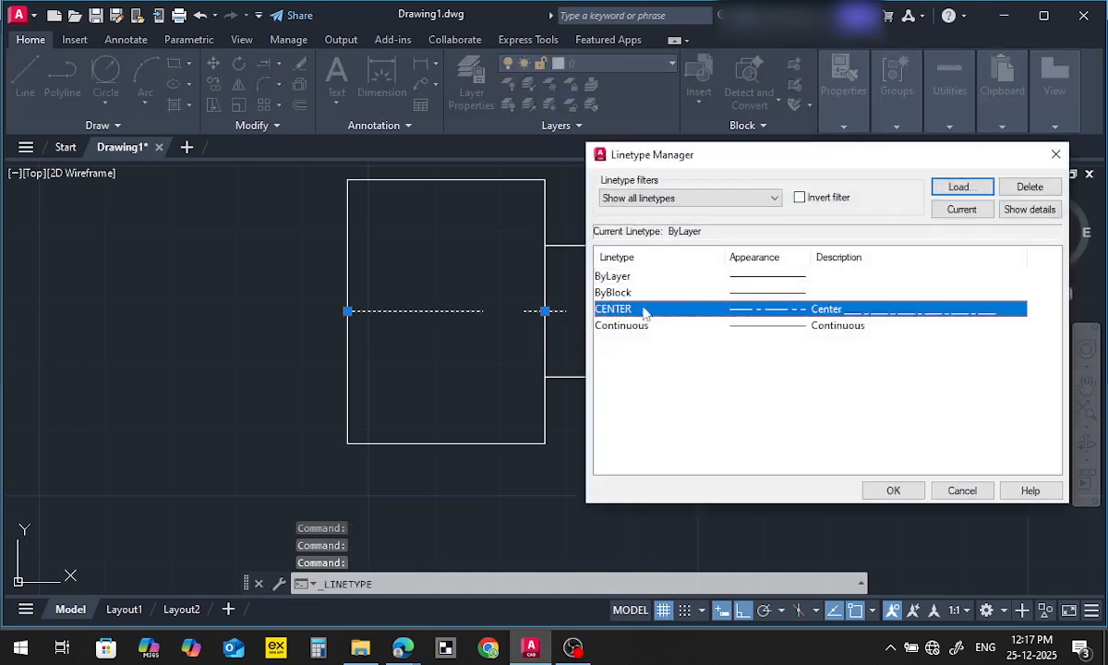
{"action": "left_click", "coordinate": [1023, 210]}
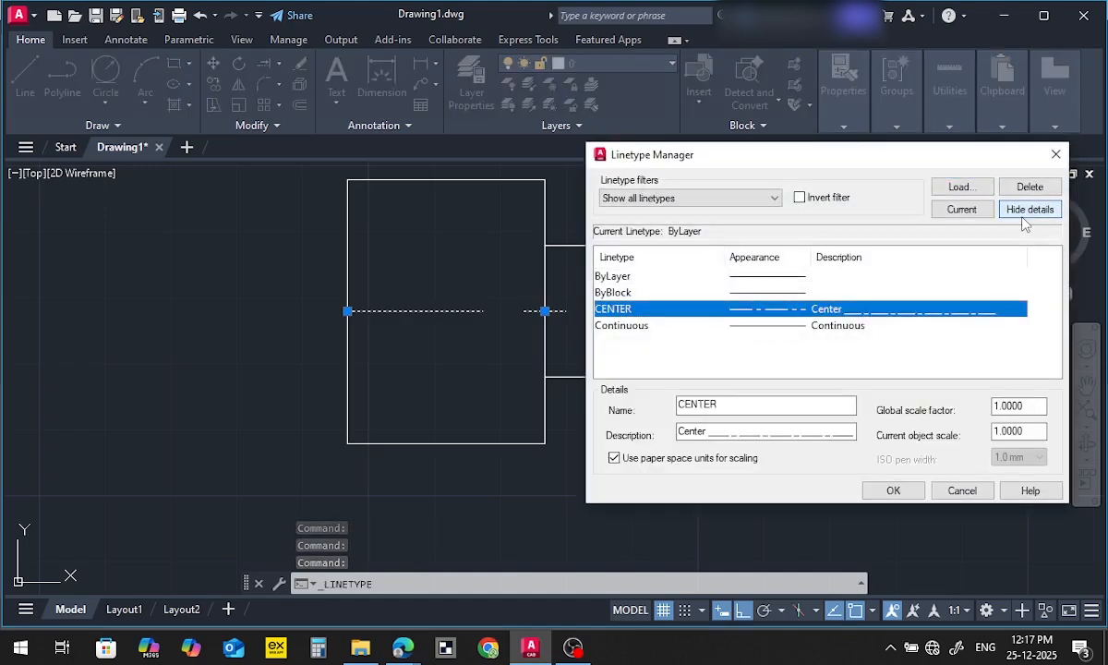
{"action": "double_click", "coordinate": [1025, 406]}
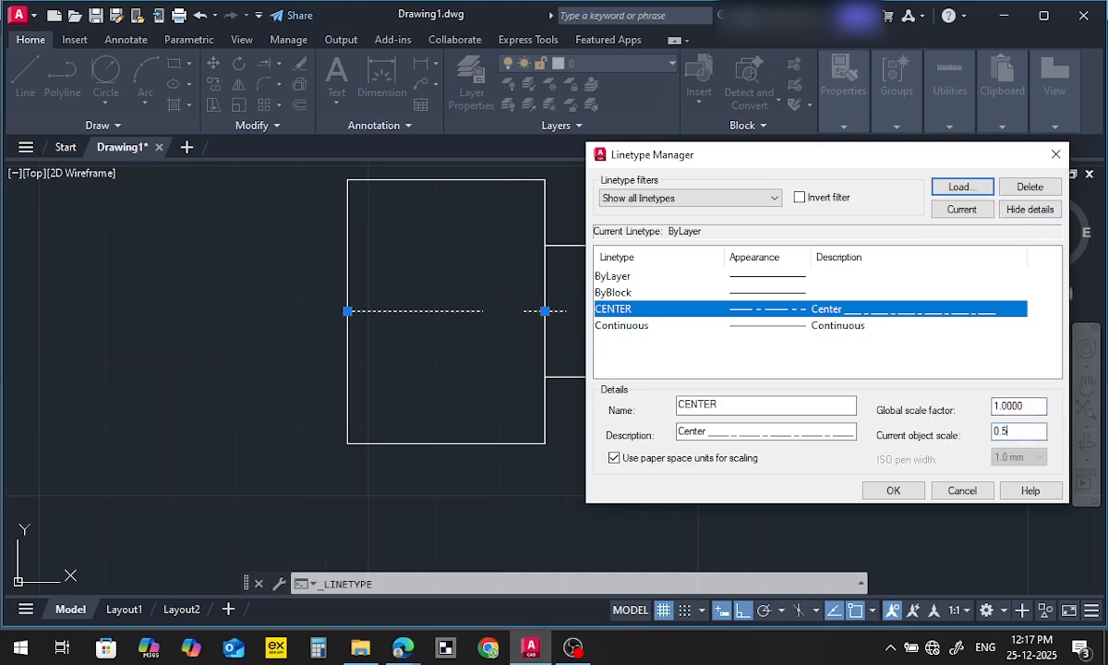
{"action": "left_click", "coordinate": [893, 490]}
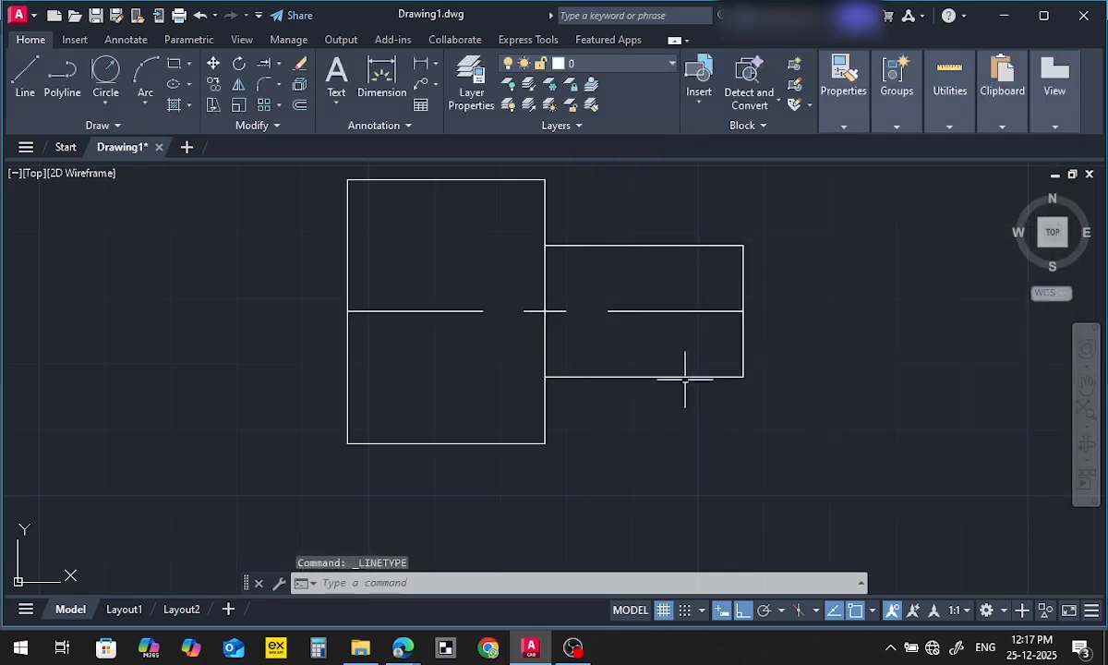
Set the global linetype scale factor to 0.5 in the Linetype Manager
{"action": "left_click", "coordinate": [674, 310]}
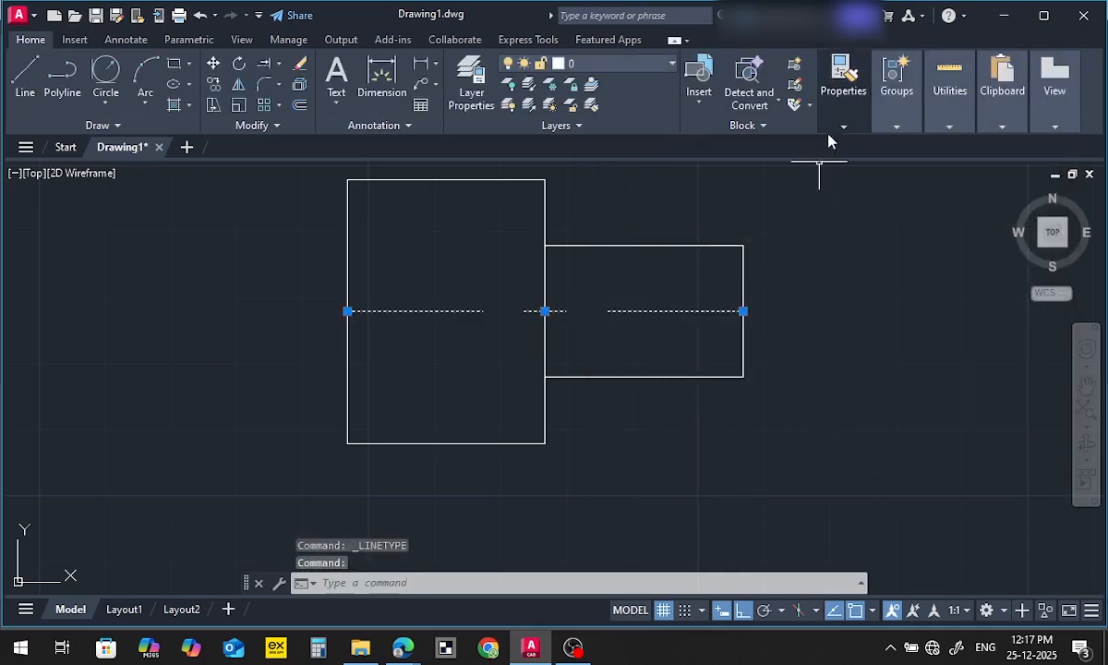
{"action": "left_click", "coordinate": [843, 96]}
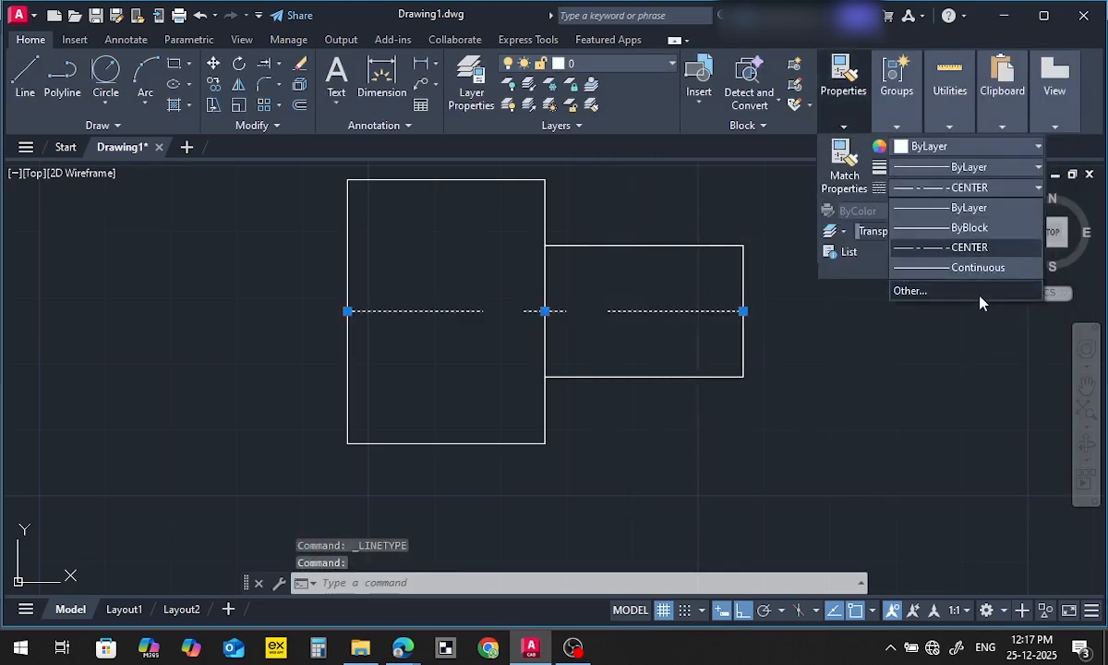
{"action": "left_click", "coordinate": [960, 282]}
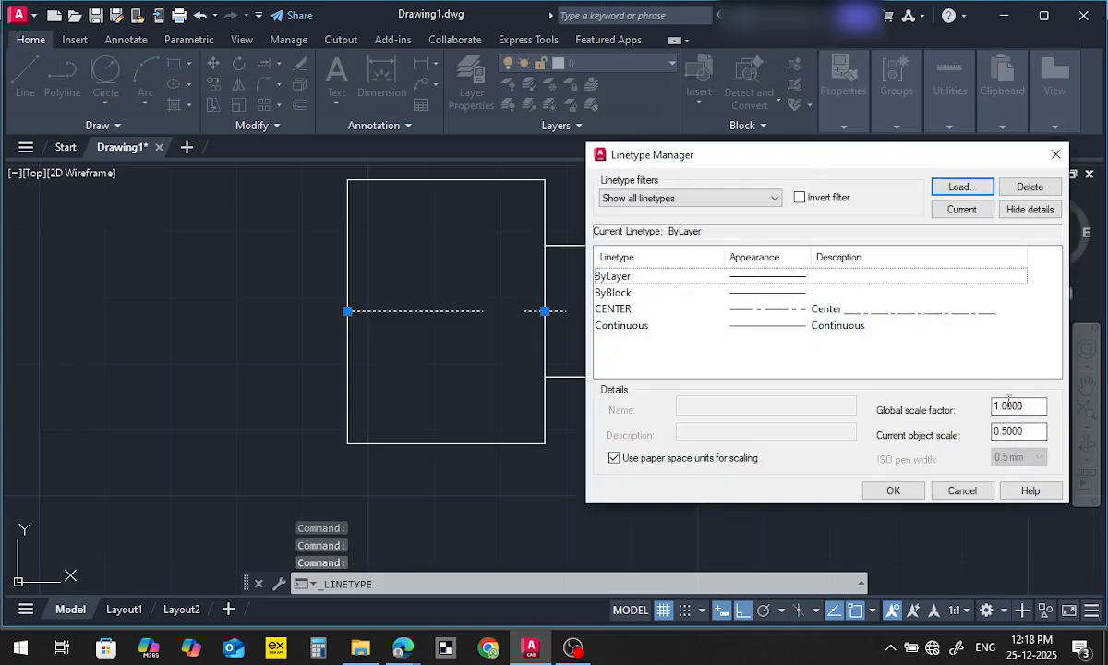
{"action": "left_click_drag", "start_coordinate": [1023, 405], "coordinate": [911, 414]}
{"action": "type", "text": "0"}
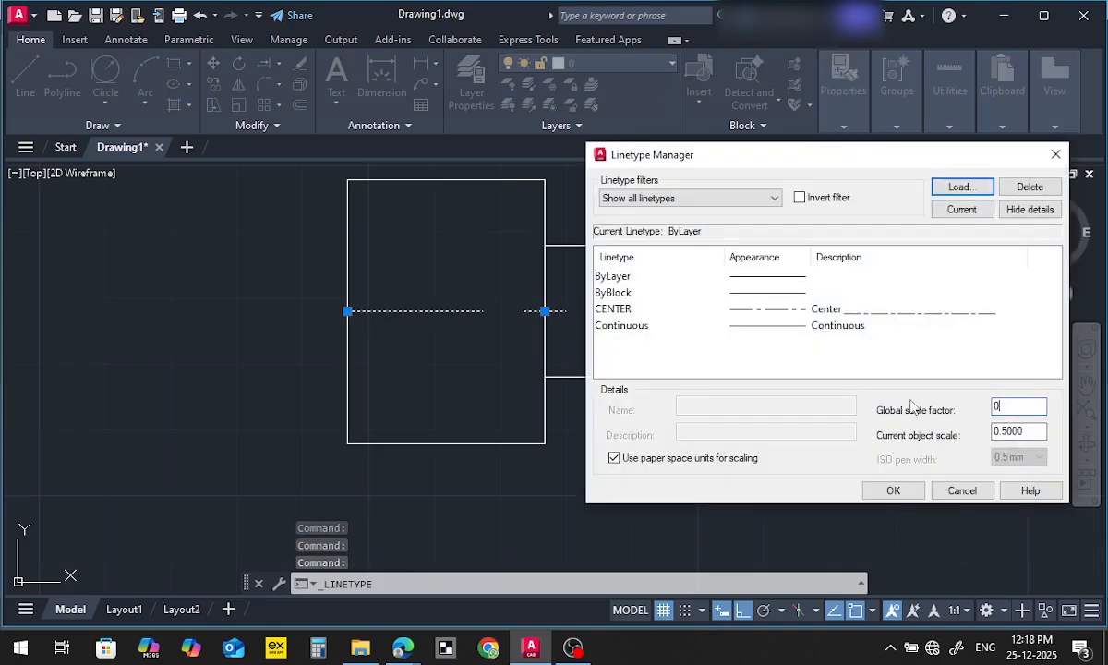
{"action": "type", "text": ".5"}
{"action": "left_click", "coordinate": [892, 490]}
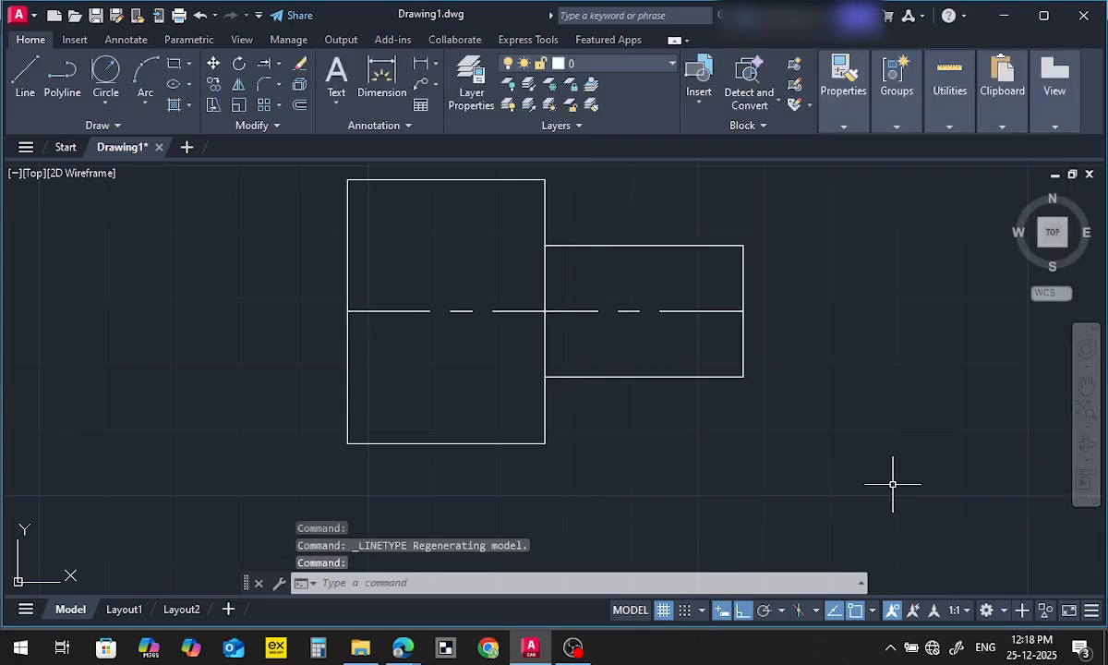
{"action": "scroll", "coordinate": [692, 383], "scroll_direction": "down", "scroll_amount": 2}
{"action": "scroll", "coordinate": [684, 369], "scroll_direction": "up", "scroll_amount": 2}
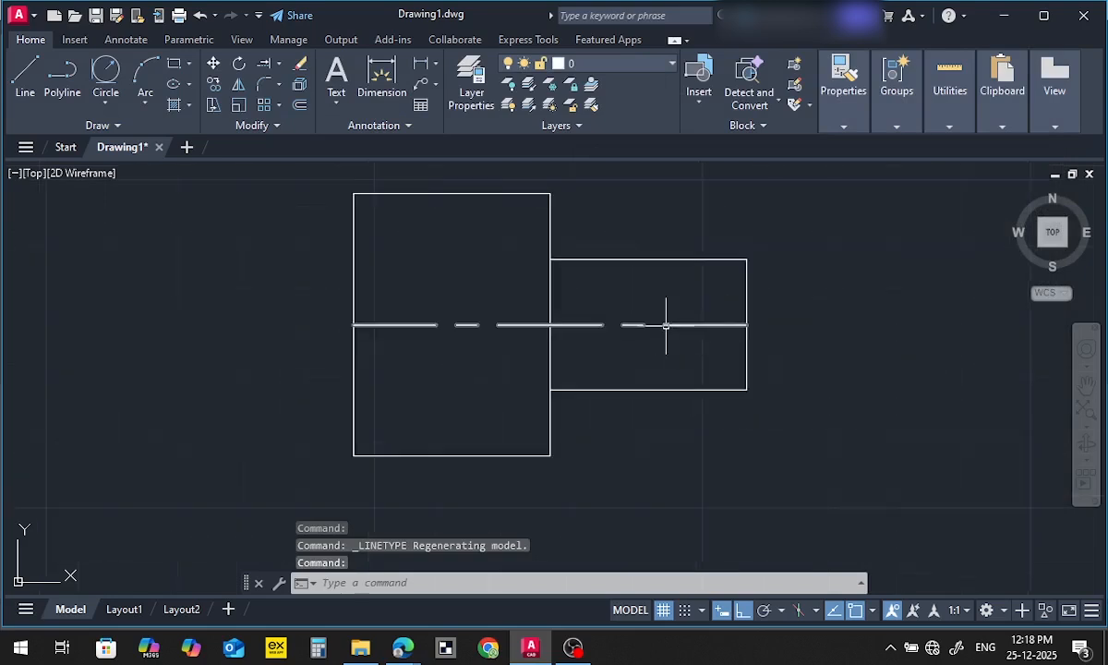
{"action": "middle_click_drag", "start_coordinate": [664, 344], "coordinate": [669, 382]}
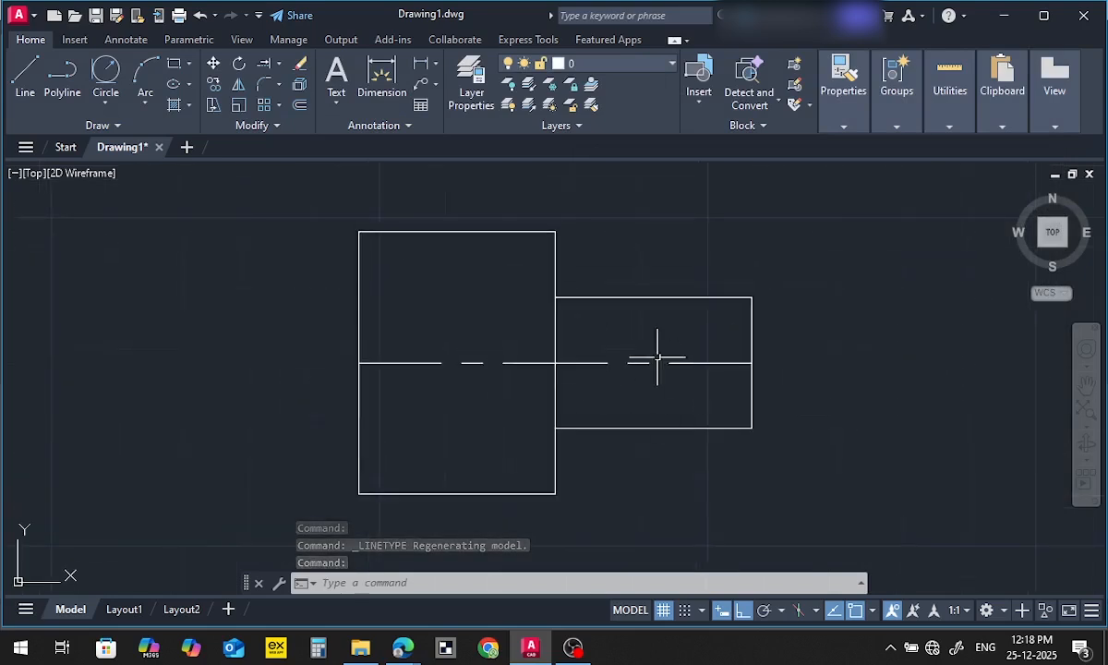
Select the profile's centre line and set the global linetype scale factor to 0.3 in the Linetype Manager
{"action": "left_click", "coordinate": [594, 349]}
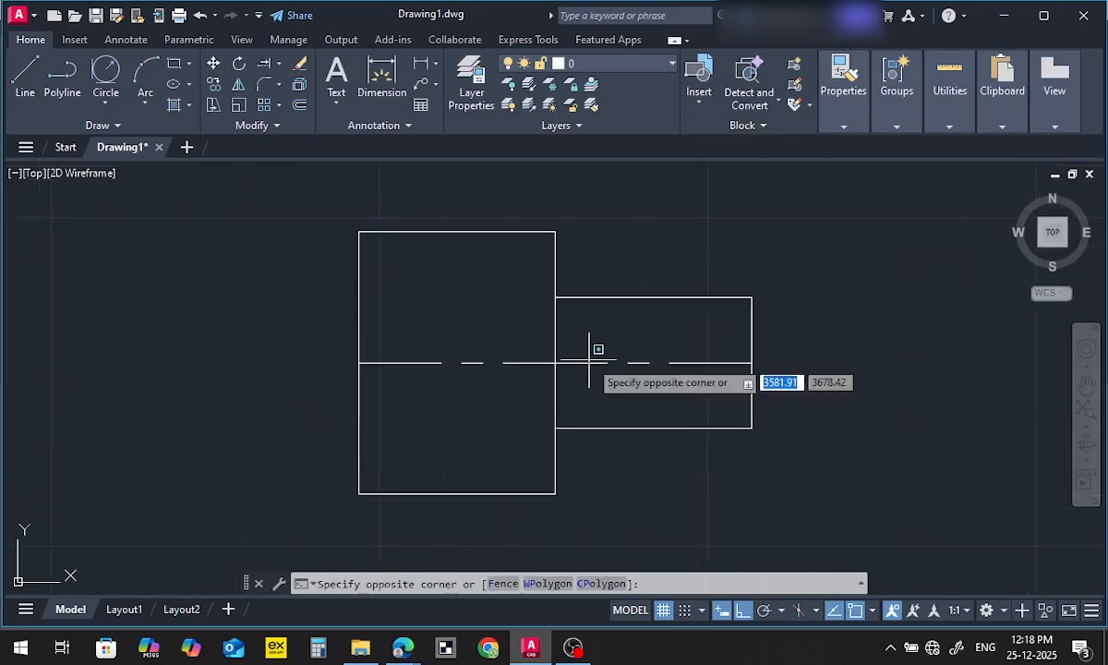
{"action": "left_click", "coordinate": [584, 371]}
{"action": "mouse_move", "coordinate": [839, 126]}
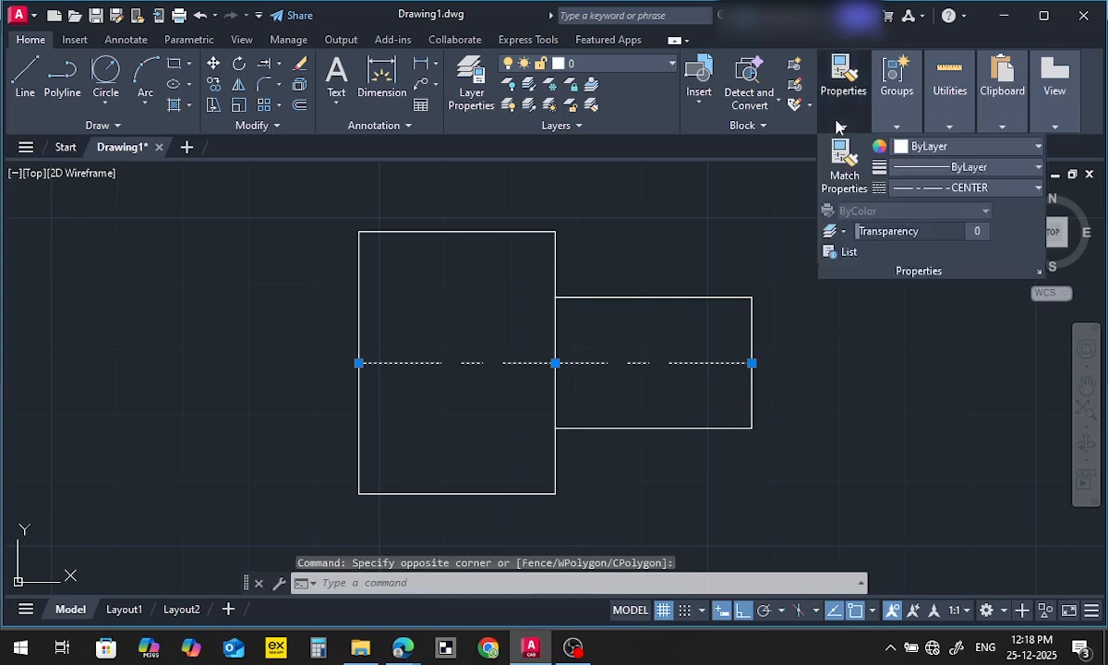
{"action": "left_click", "coordinate": [957, 189]}
{"action": "left_click", "coordinate": [965, 291]}
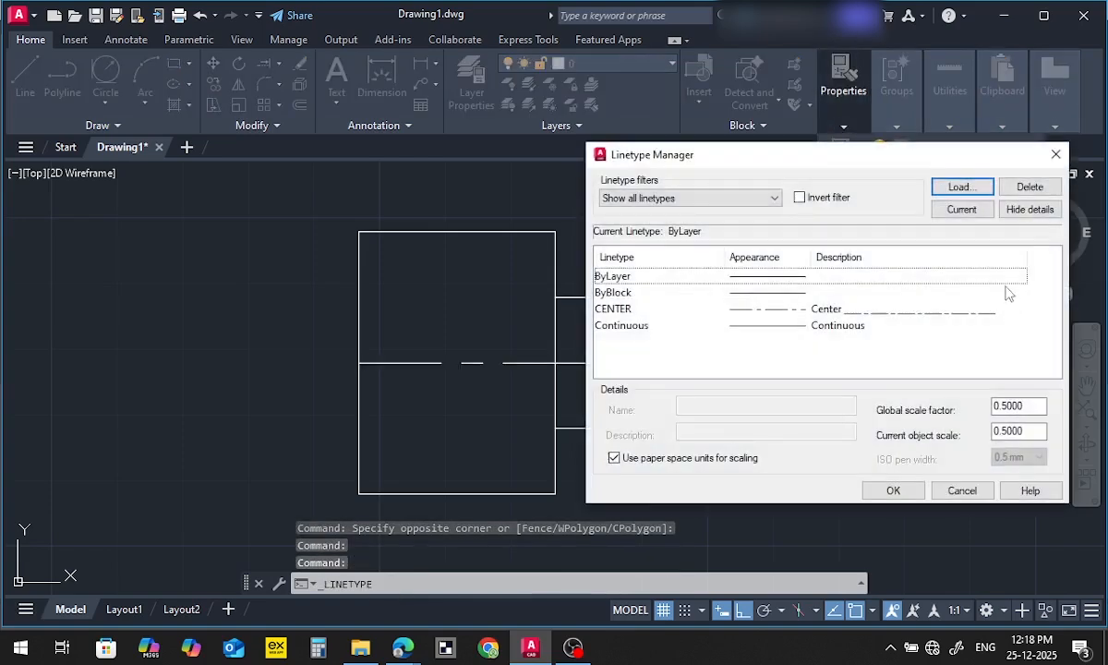
{"action": "double_click", "coordinate": [995, 406]}
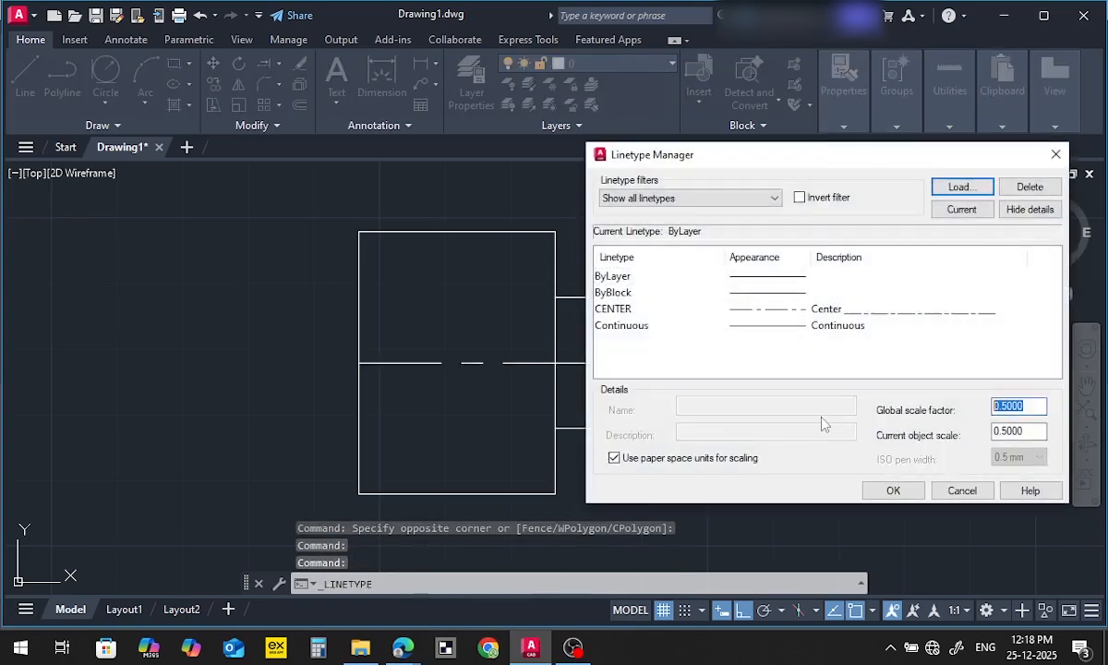
{"action": "type", "text": "0.3"}
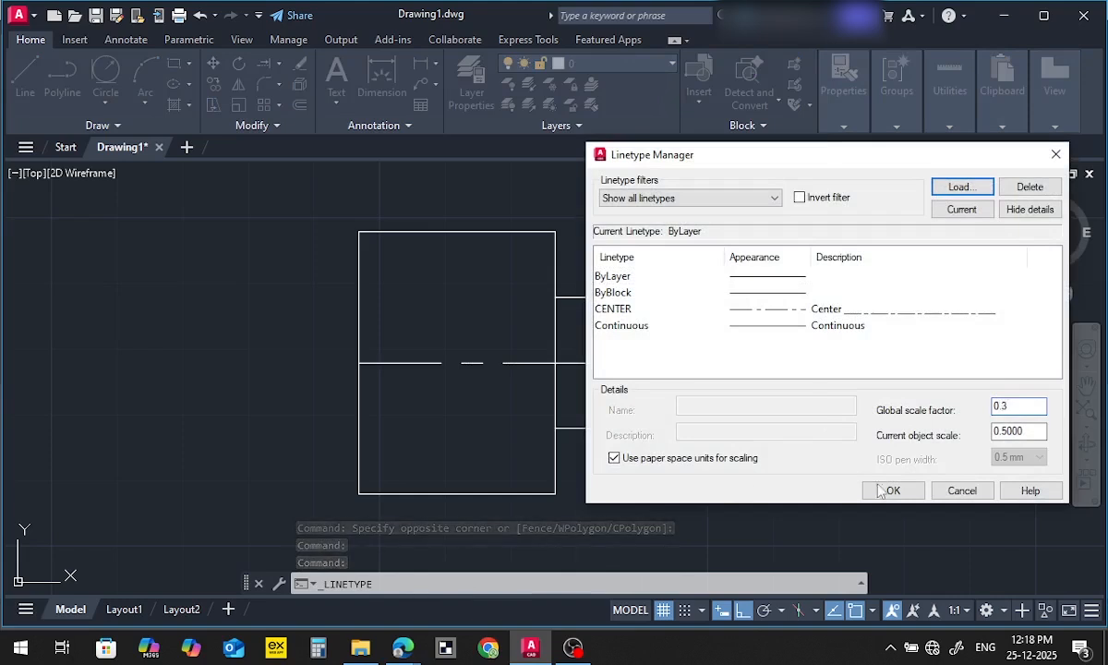
{"action": "key", "text": "Return"}
{"action": "scroll", "coordinate": [839, 456], "scroll_direction": "down", "scroll_amount": 4}
{"action": "mouse_move", "coordinate": [823, 456]}
{"action": "middle_mouse_down"}
{"action": "mouse_move", "coordinate": [759, 462]}
{"action": "mouse_move", "coordinate": [732, 430]}
{"action": "middle_mouse_up"}
{"action": "scroll", "coordinate": [718, 433], "scroll_direction": "up", "scroll_amount": 4}
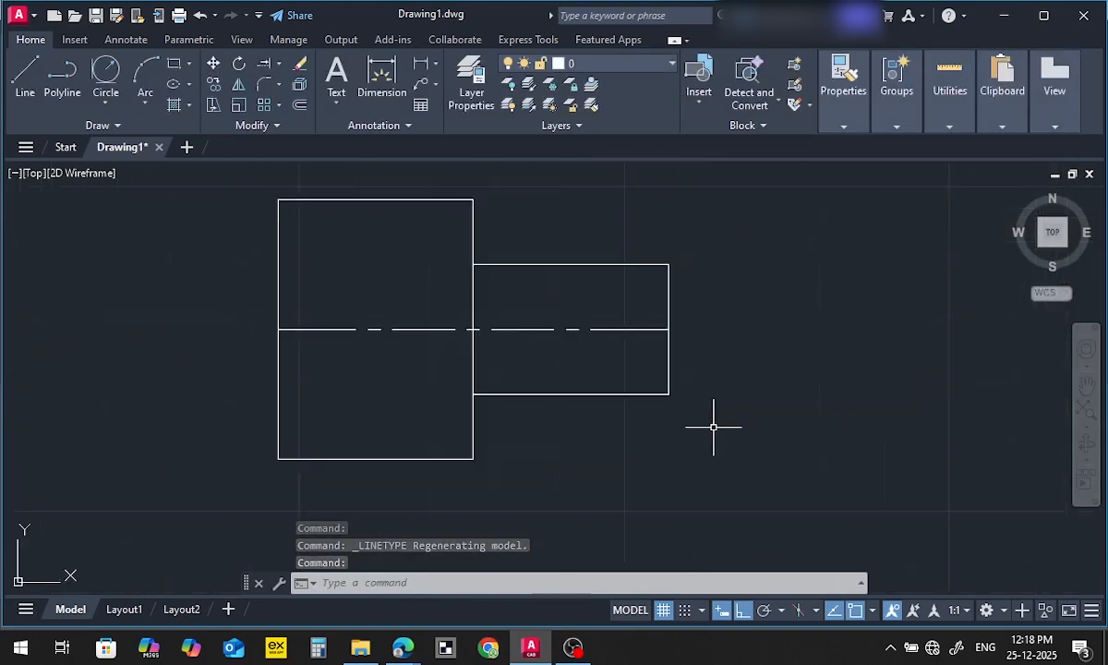
Add a vertical linear dimension for the large rectangle's height, placed outside its left edge
{"action": "scroll", "coordinate": [713, 418], "scroll_direction": "down", "scroll_amount": 4}
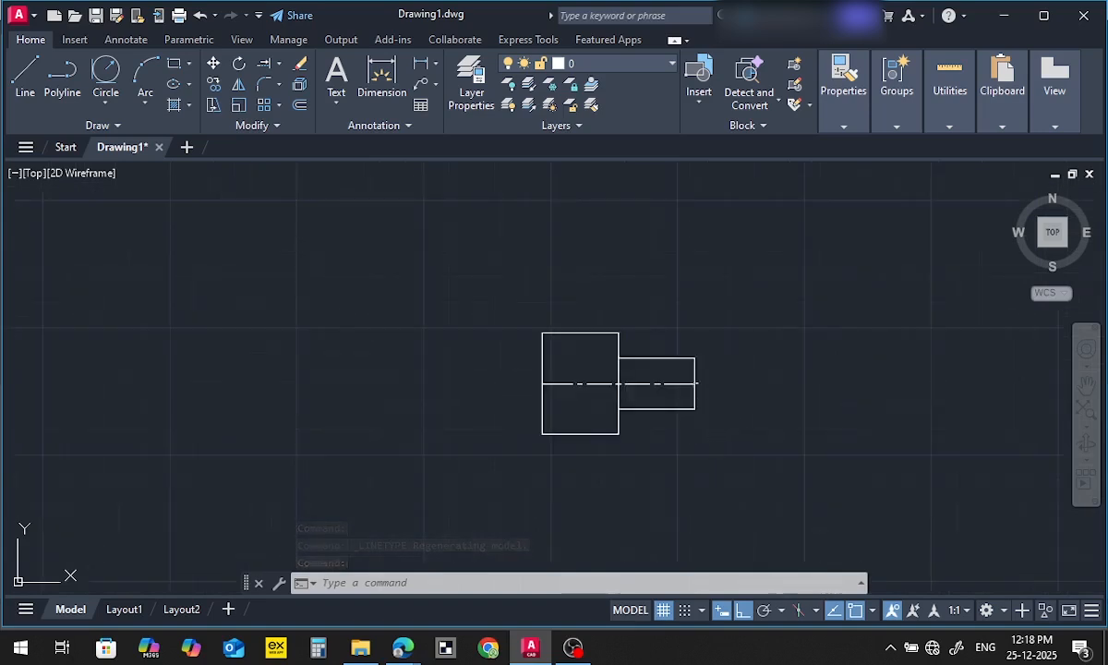
{"action": "left_click", "coordinate": [421, 67]}
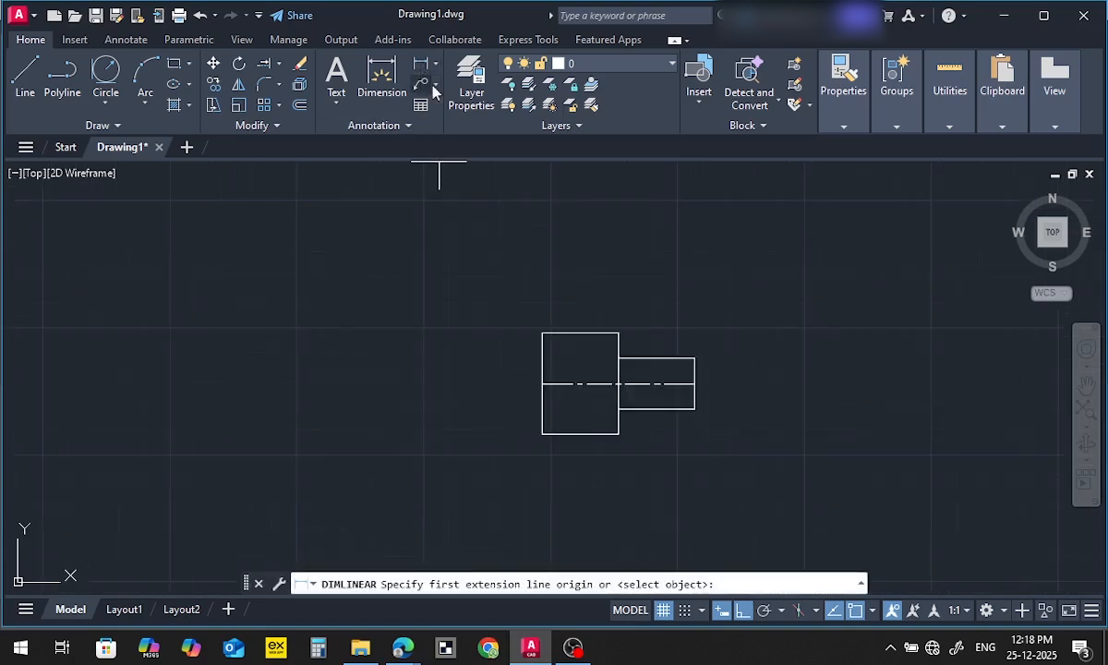
{"action": "left_click", "coordinate": [542, 333]}
{"action": "left_click", "coordinate": [542, 433]}
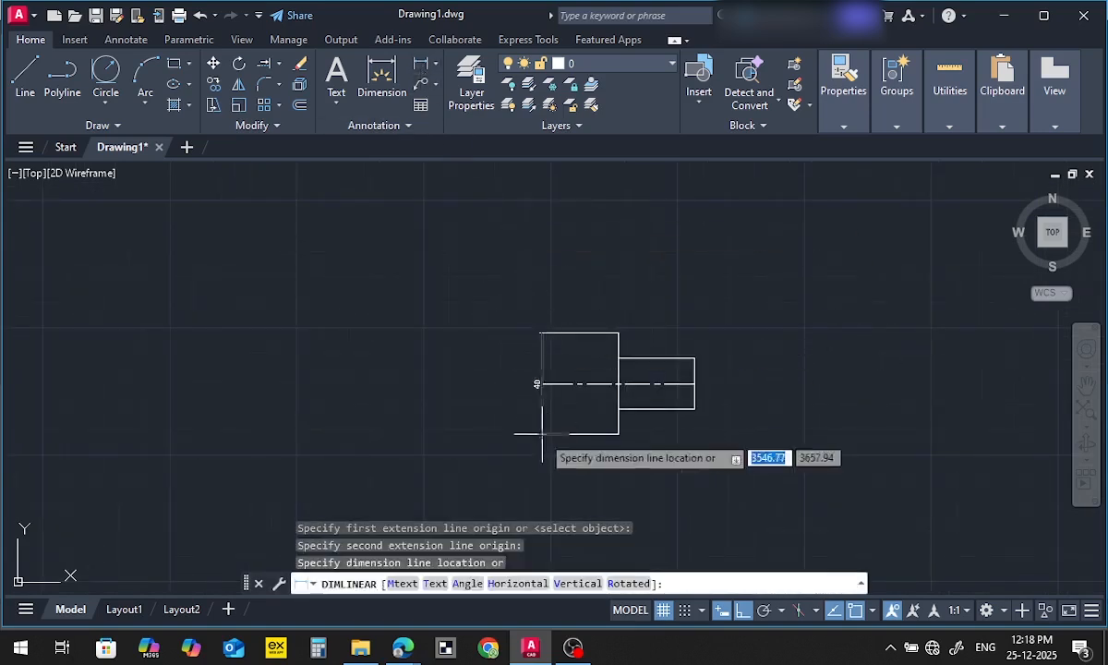
{"action": "left_click", "coordinate": [517, 430]}
{"action": "scroll", "coordinate": [519, 418], "scroll_direction": "up", "scroll_amount": 4}
{"action": "scroll", "coordinate": [500, 360], "scroll_direction": "down", "scroll_amount": 2}
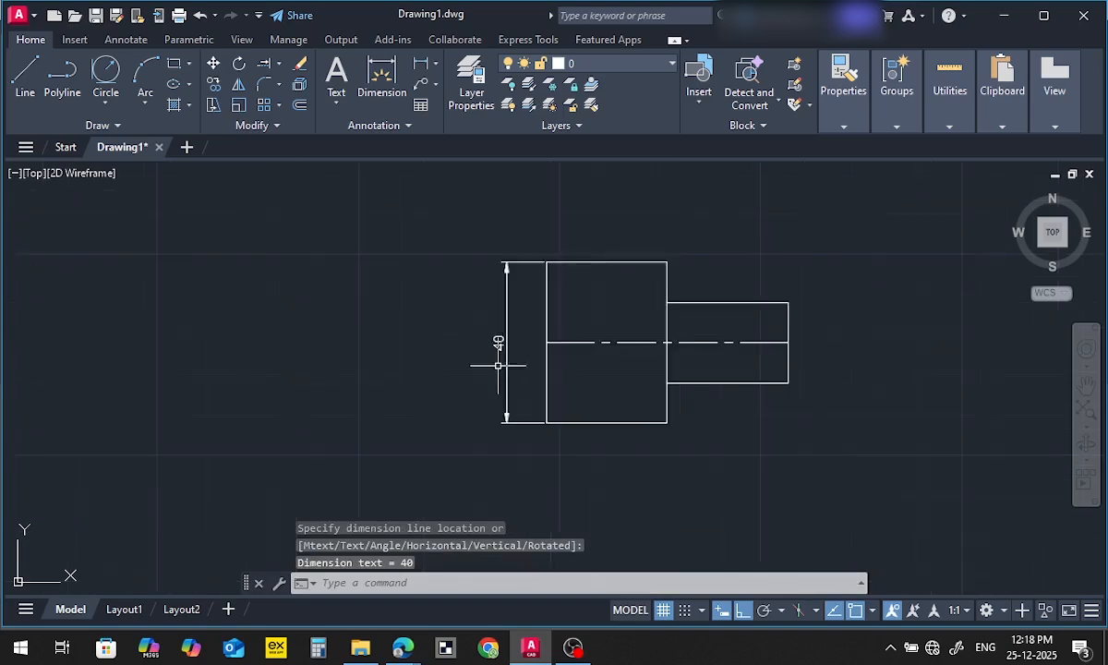
Add a horizontal linear dimension for the large rectangle's width, placed above its top edge
{"action": "left_click", "coordinate": [419, 68]}
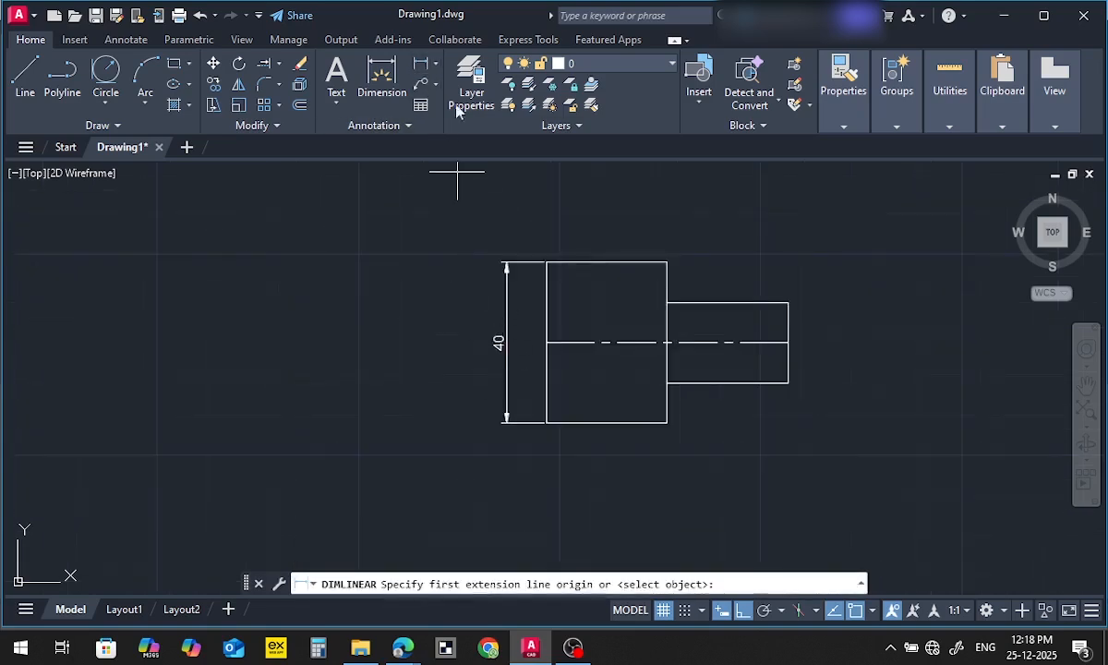
{"action": "left_click", "coordinate": [546, 262]}
{"action": "left_click", "coordinate": [668, 262]}
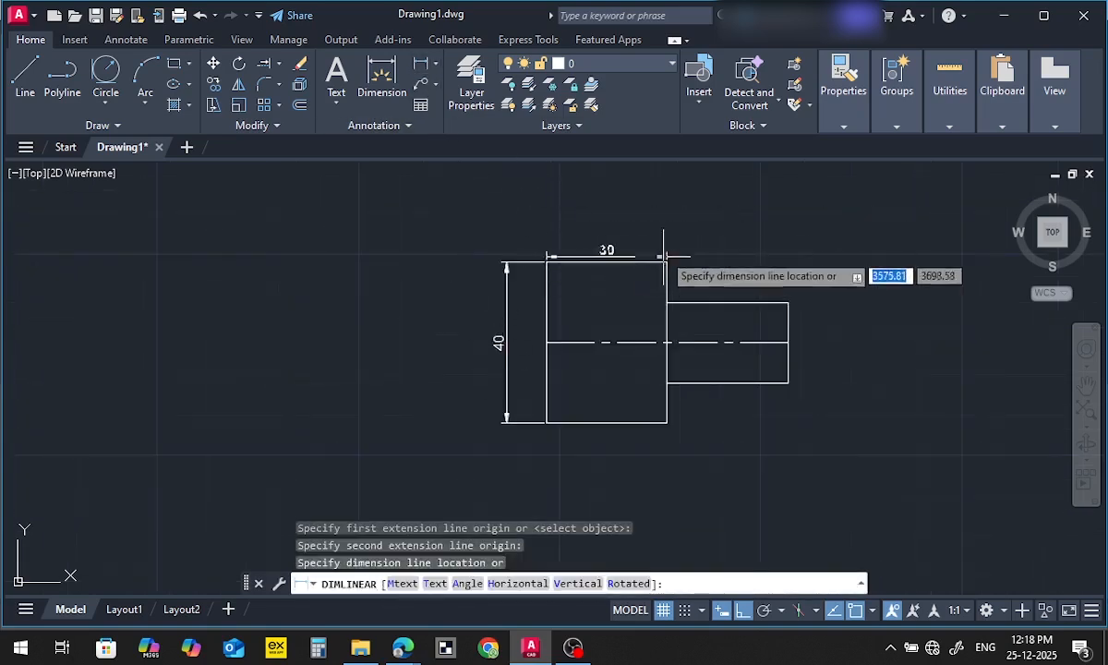
{"action": "left_click", "coordinate": [707, 237]}
{"action": "middle_click_drag", "start_coordinate": [715, 228], "coordinate": [661, 229]}
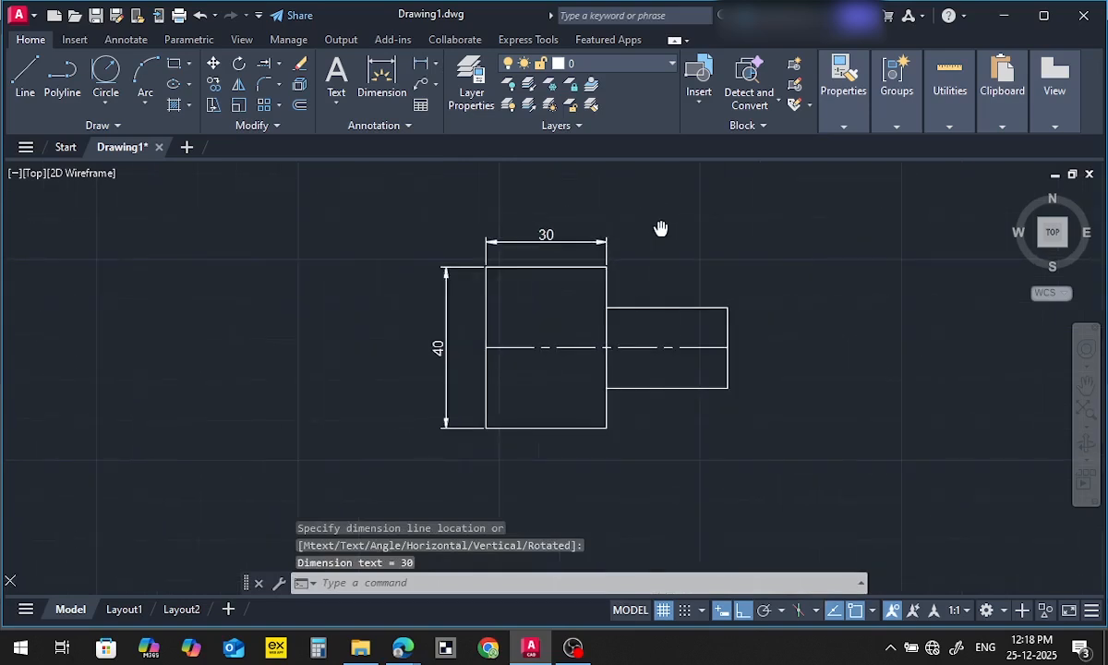
Add a vertical linear dimension for the small rectangle's height, placed outside its right edge
{"action": "left_click", "coordinate": [423, 74]}
{"action": "left_click", "coordinate": [728, 307]}
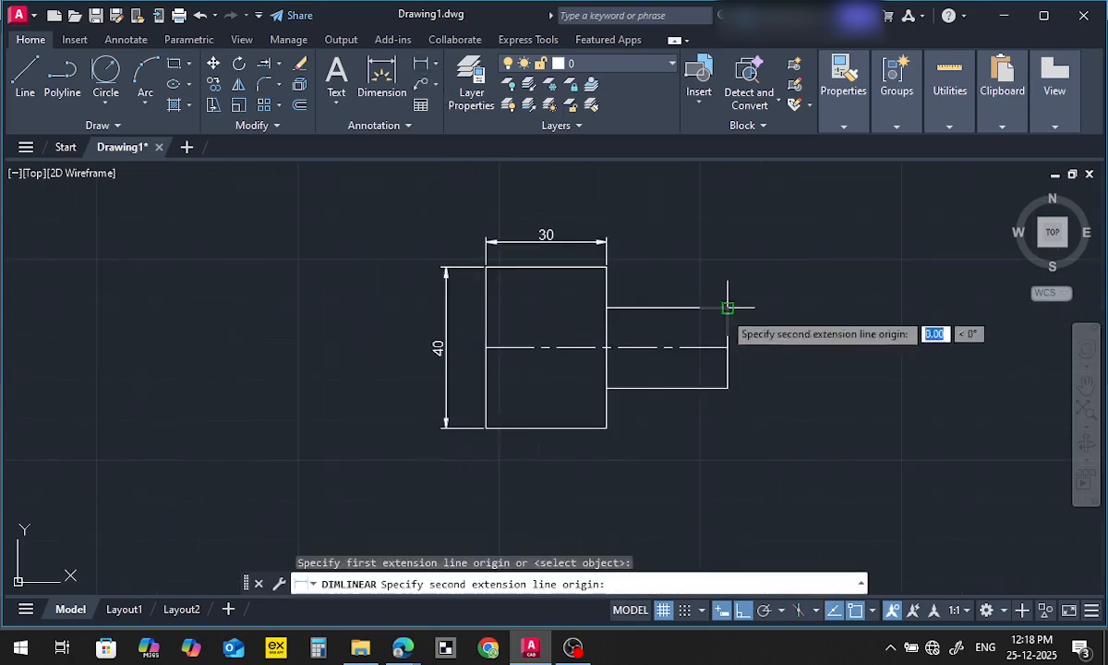
{"action": "left_click", "coordinate": [728, 388]}
{"action": "left_click", "coordinate": [770, 406]}
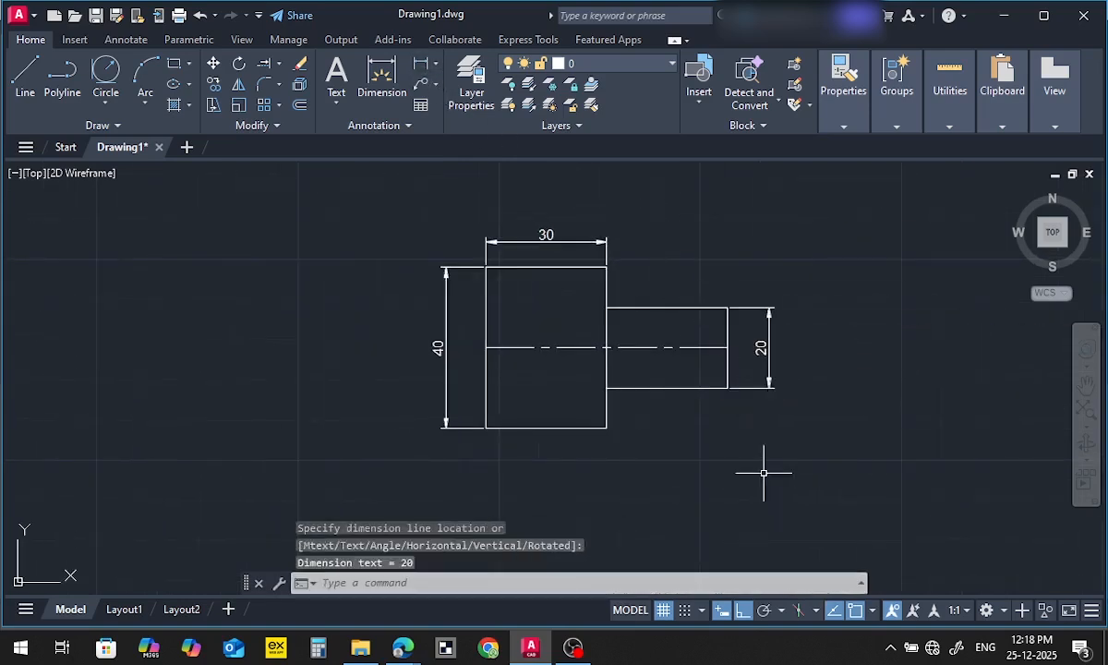
Add a horizontal linear dimension for the small rectangle's length, placed below the profile
{"action": "left_click", "coordinate": [421, 63]}
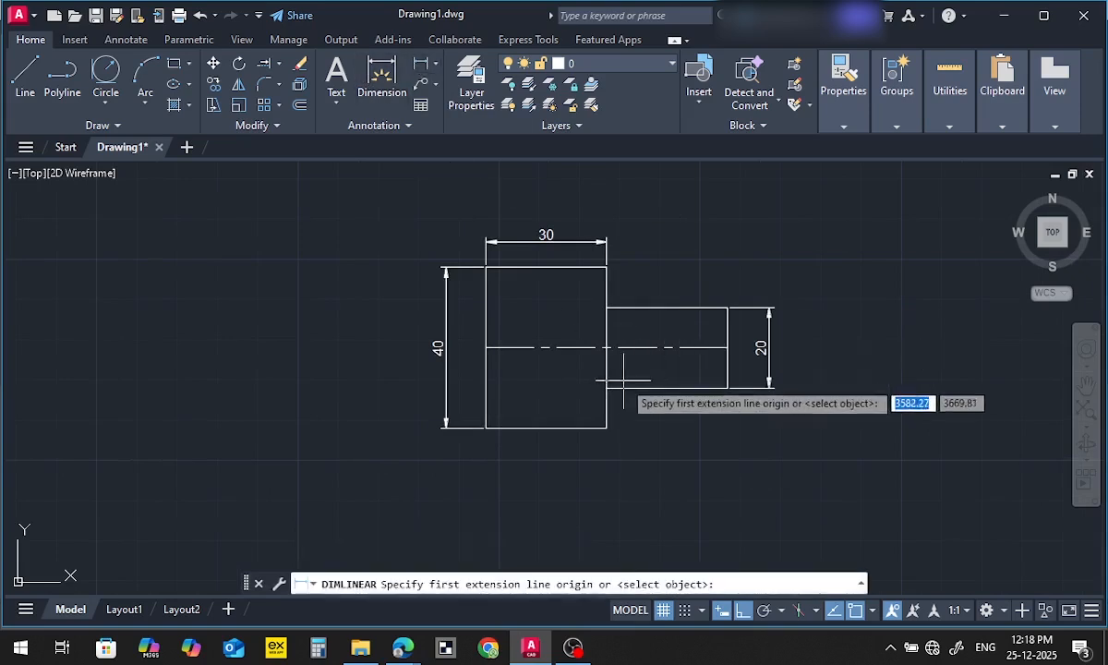
{"action": "left_click", "coordinate": [605, 388]}
{"action": "left_click", "coordinate": [727, 388]}
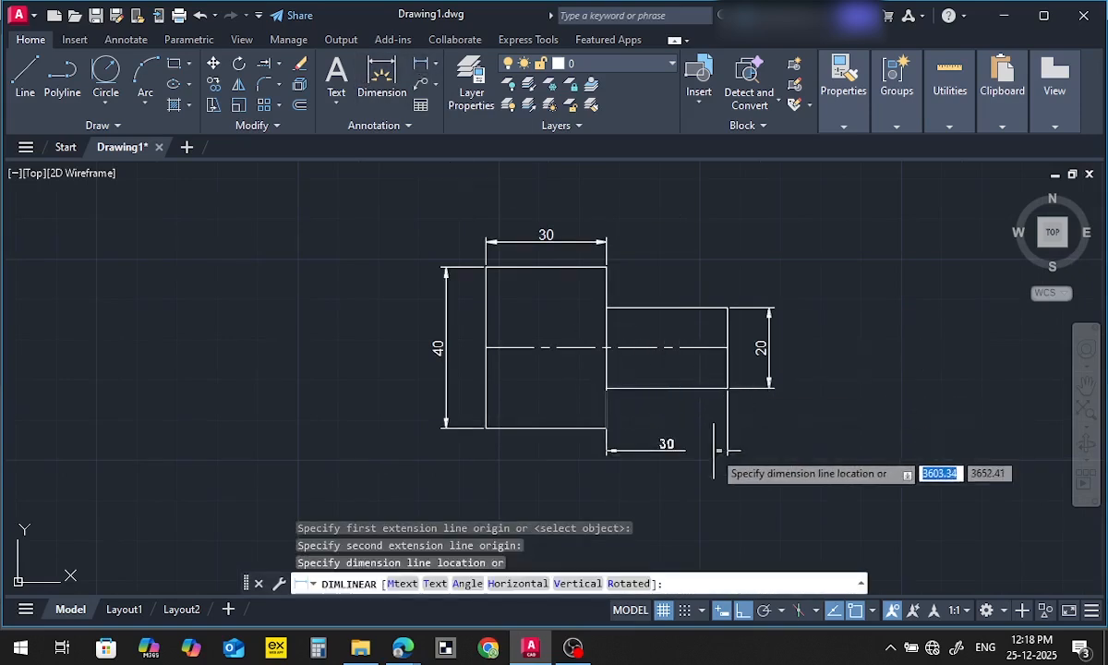
{"action": "left_click", "coordinate": [716, 460]}
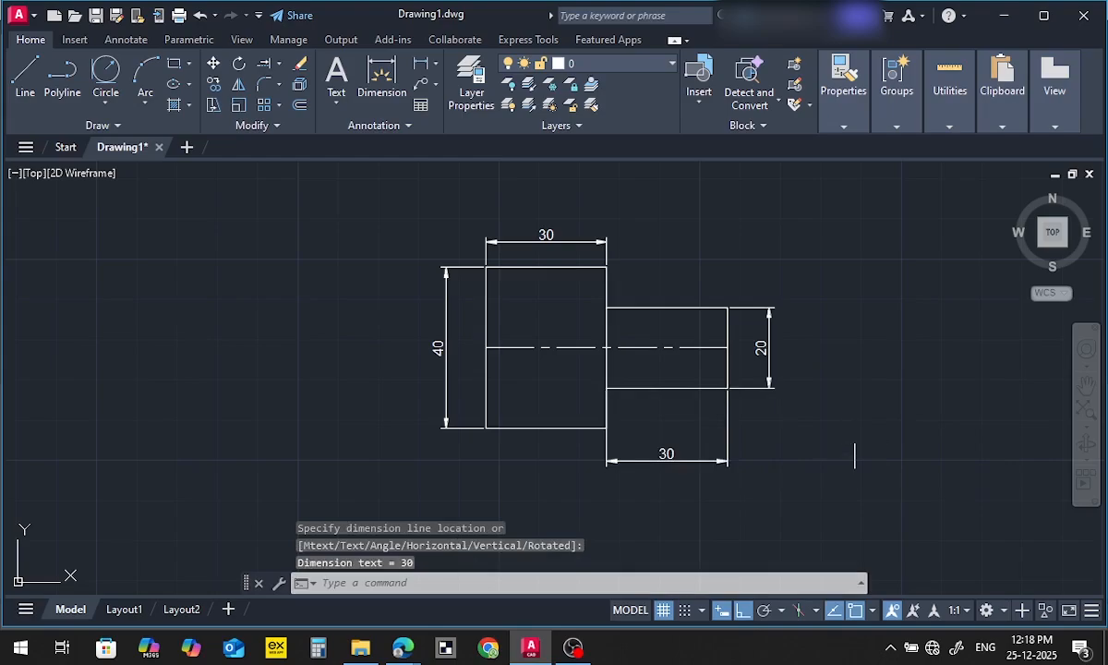
Check EX: 2 in the exercise PDF and draw its left edge as a 40 mm line downward, to the right of the EX: 1 profile
{"action": "key", "text": "alt+Tab"}
{"action": "key", "text": "alt+Tab"}
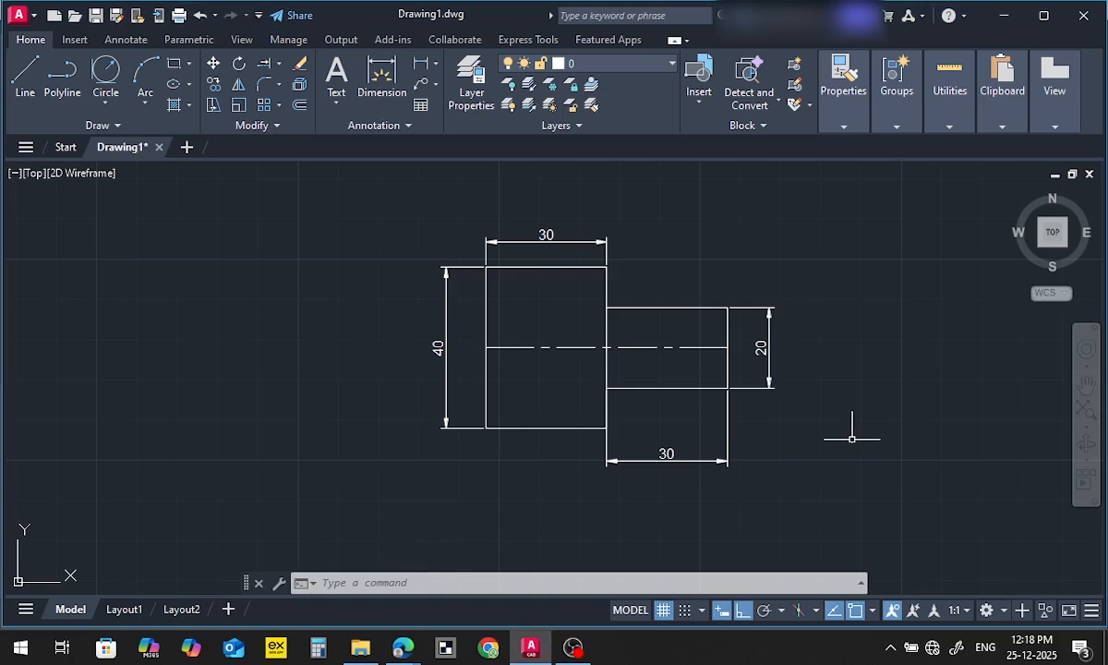
{"action": "mouse_move", "coordinate": [848, 439]}
{"action": "middle_mouse_down"}
{"action": "mouse_move", "coordinate": [774, 428]}
{"action": "mouse_move", "coordinate": [620, 435]}
{"action": "middle_mouse_up"}
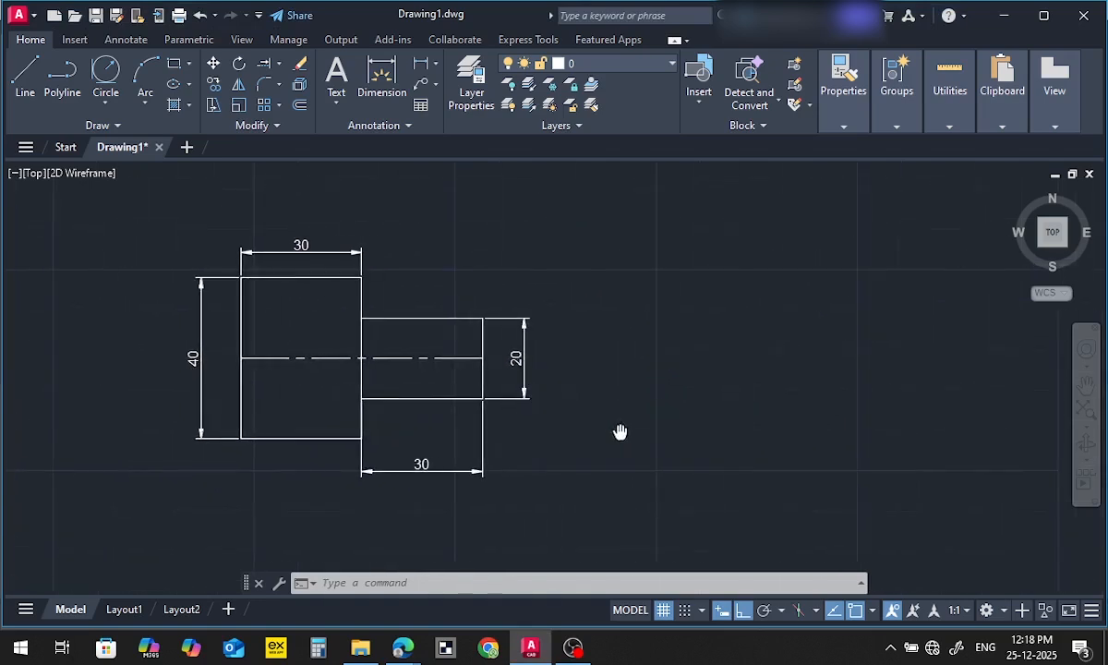
{"action": "middle_click_drag", "start_coordinate": [754, 417], "coordinate": [677, 417]}
{"action": "key", "text": "alt+Tab"}
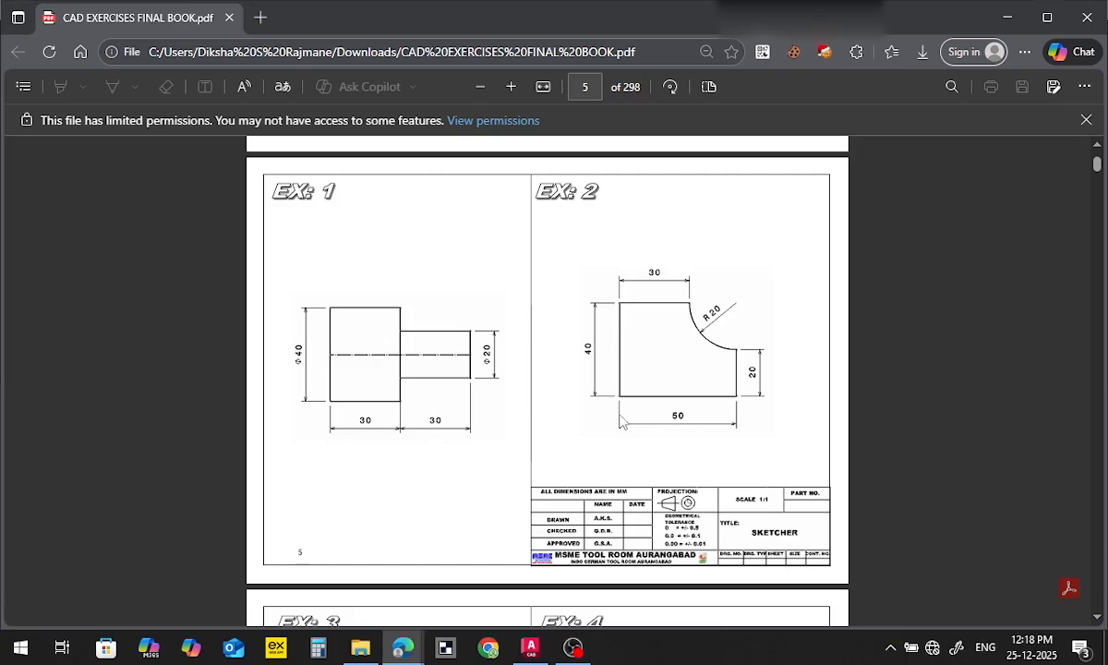
{"action": "key", "text": "alt+Tab"}
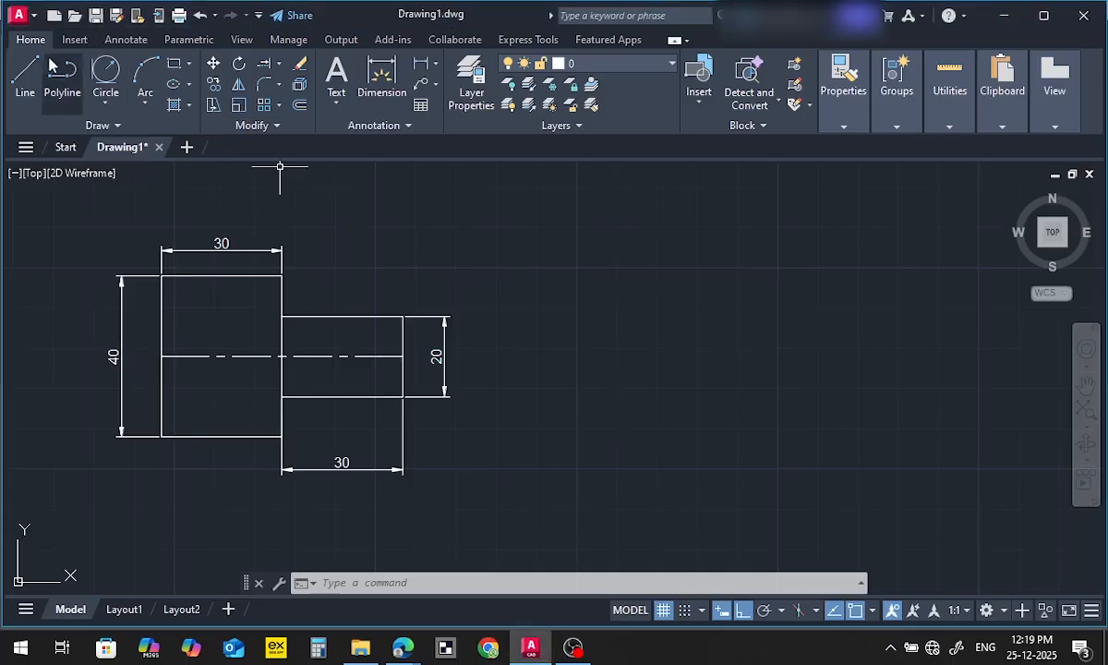
{"action": "left_click", "coordinate": [27, 74]}
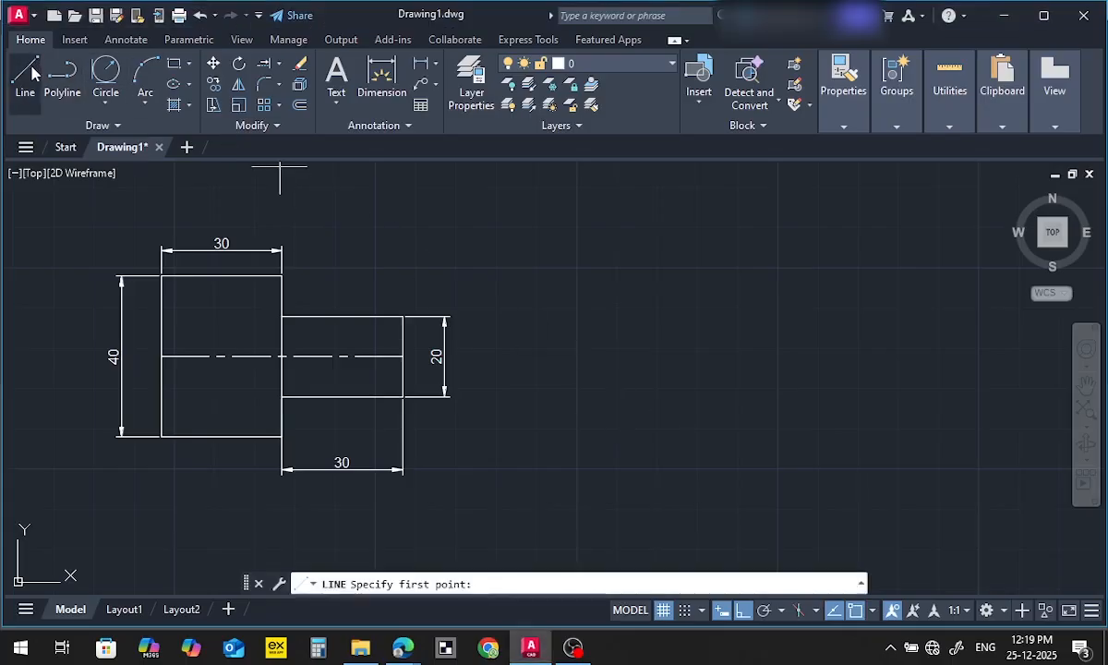
{"action": "left_click", "coordinate": [675, 284]}
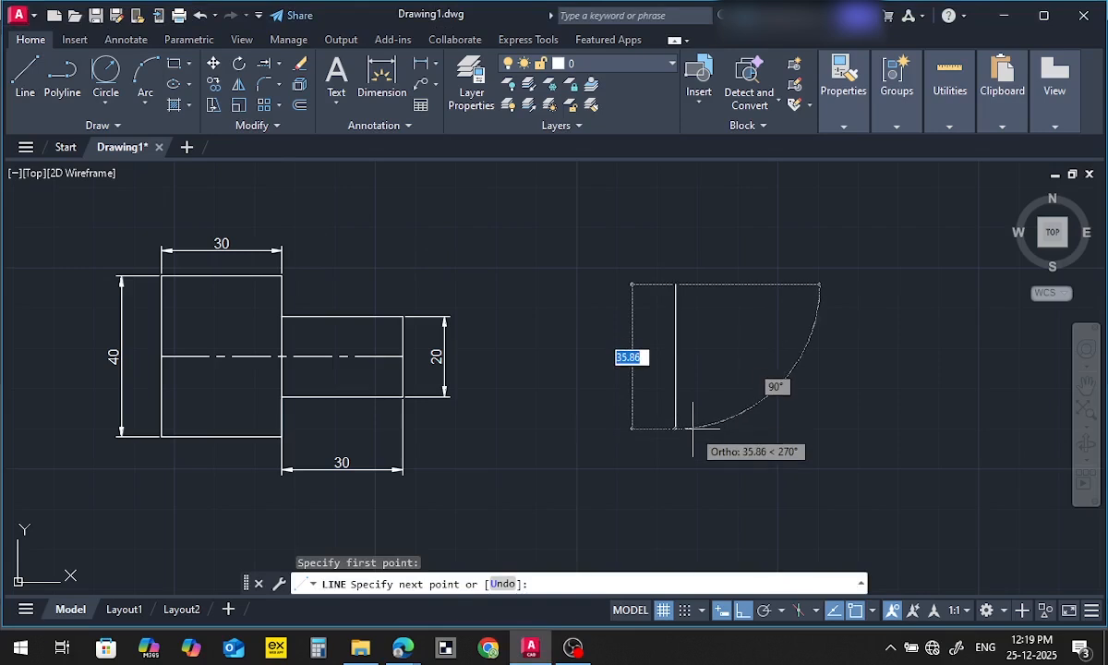
{"action": "type", "text": "40"}
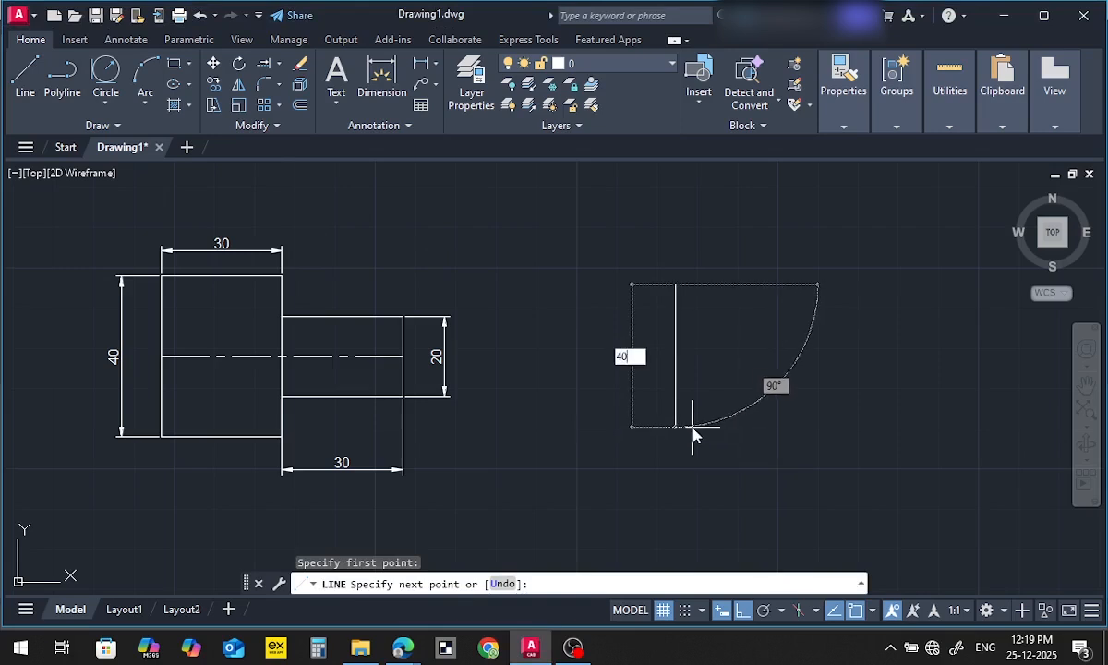
{"action": "key", "text": "Return"}
Continue the EX: 2 outline with a 50 mm bottom edge to the right and a 20 mm edge upward, following the PDF
{"action": "key", "text": "alt+Tab"}
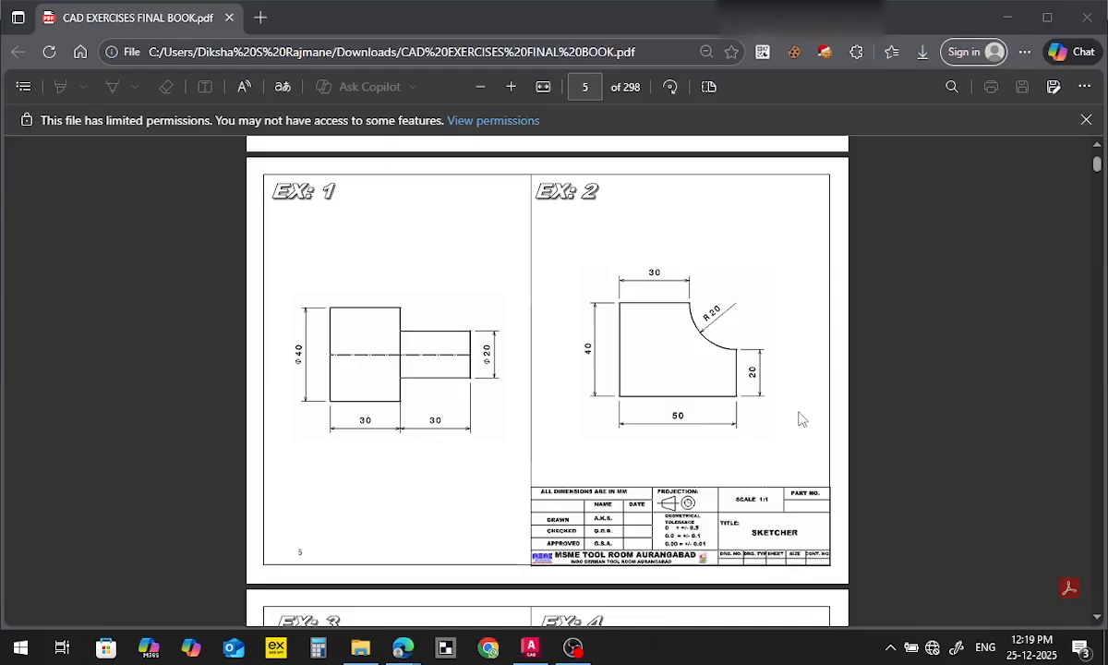
{"action": "key", "text": "alt+Tab"}
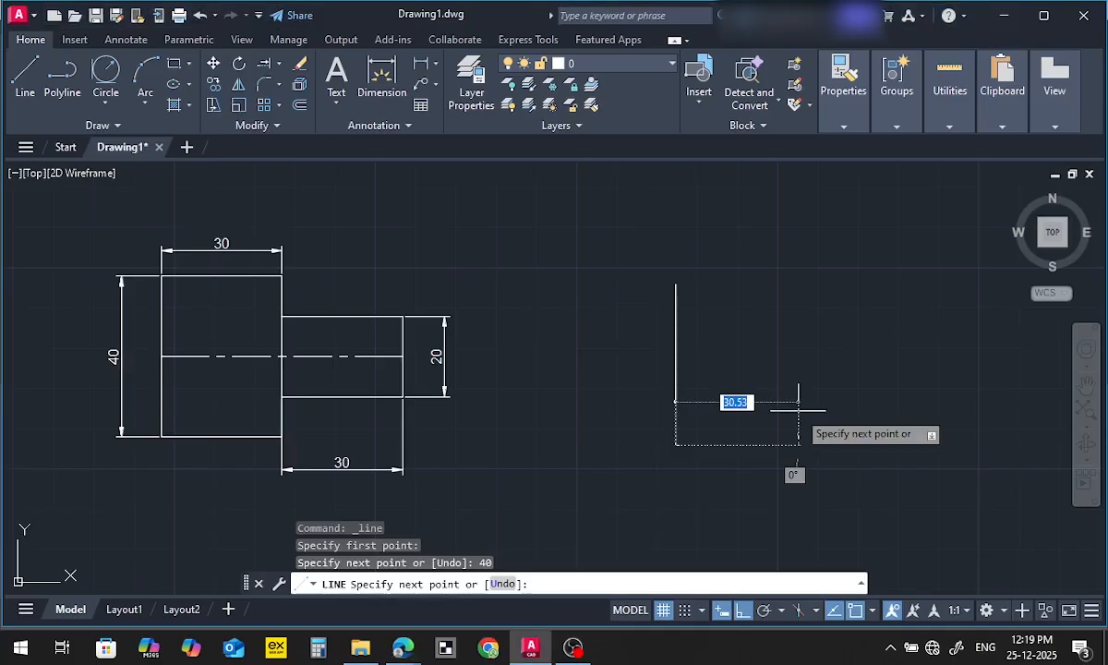
{"action": "type", "text": "50"}
{"action": "key", "text": "Return"}
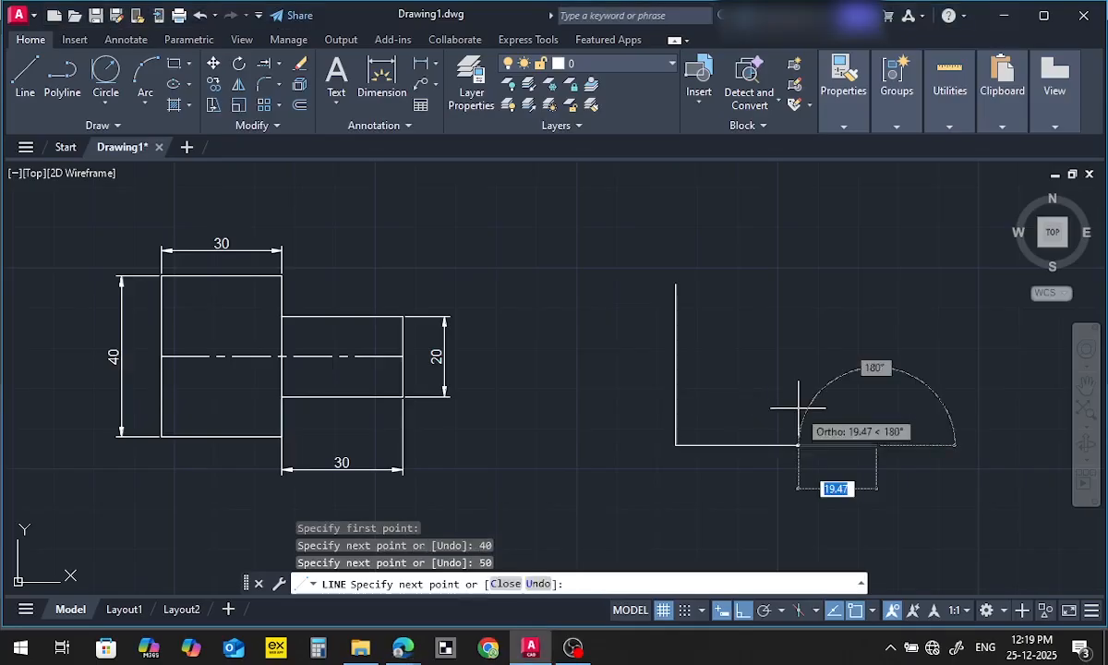
{"action": "type", "text": "20"}
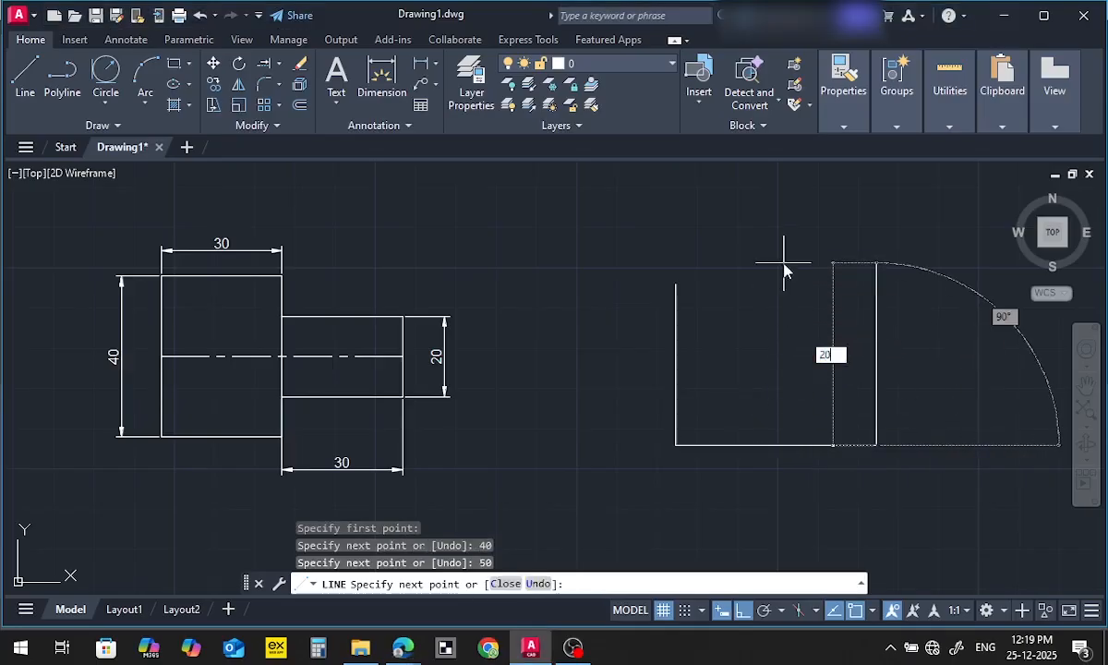
{"action": "key", "text": "Return"}
Recheck the R20 arc in the PDF, extend the right edge another 20 mm upward and end the Line command
{"action": "key", "text": "alt+Tab"}
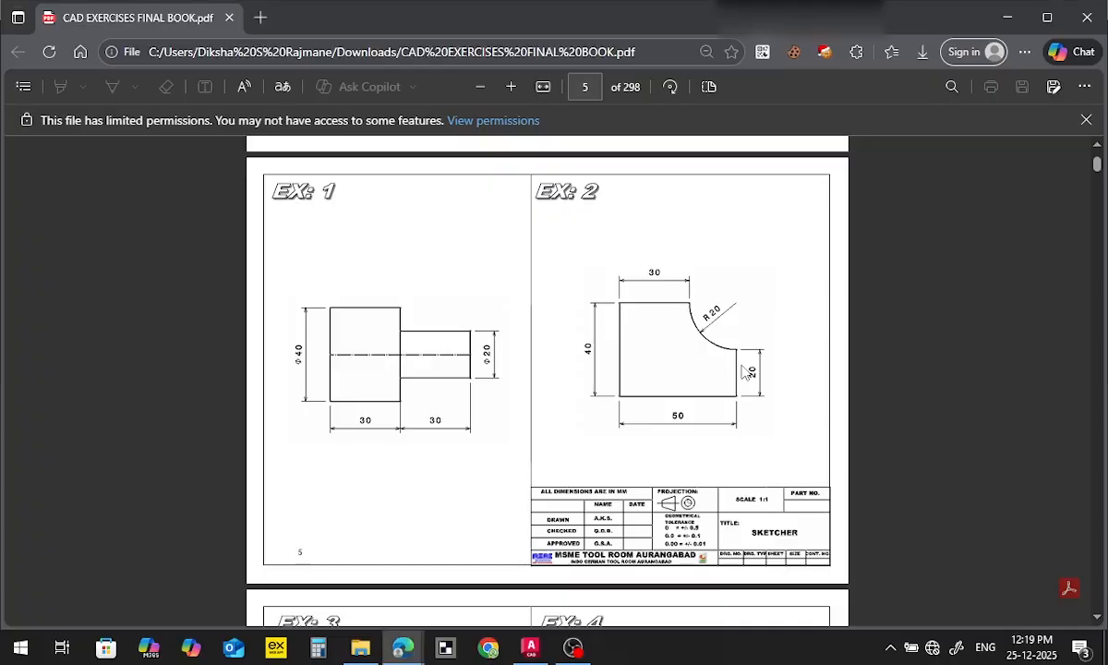
{"action": "key", "text": "alt+Tab"}
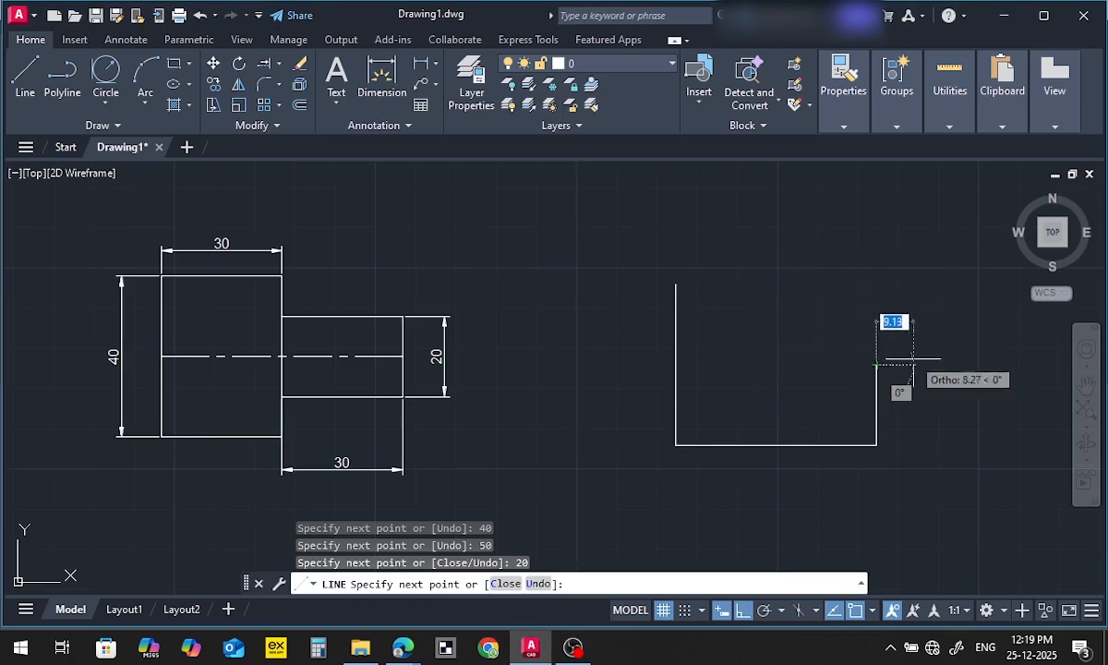
{"action": "type", "text": "20"}
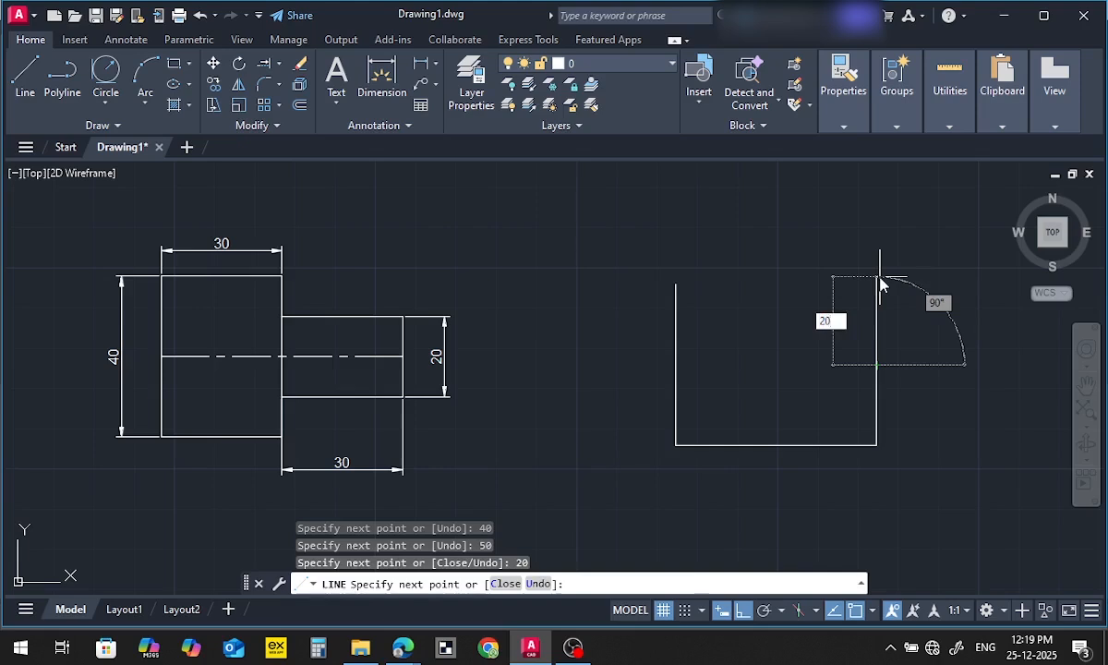
{"action": "key", "text": "Return"}
{"action": "key", "text": "Escape"}
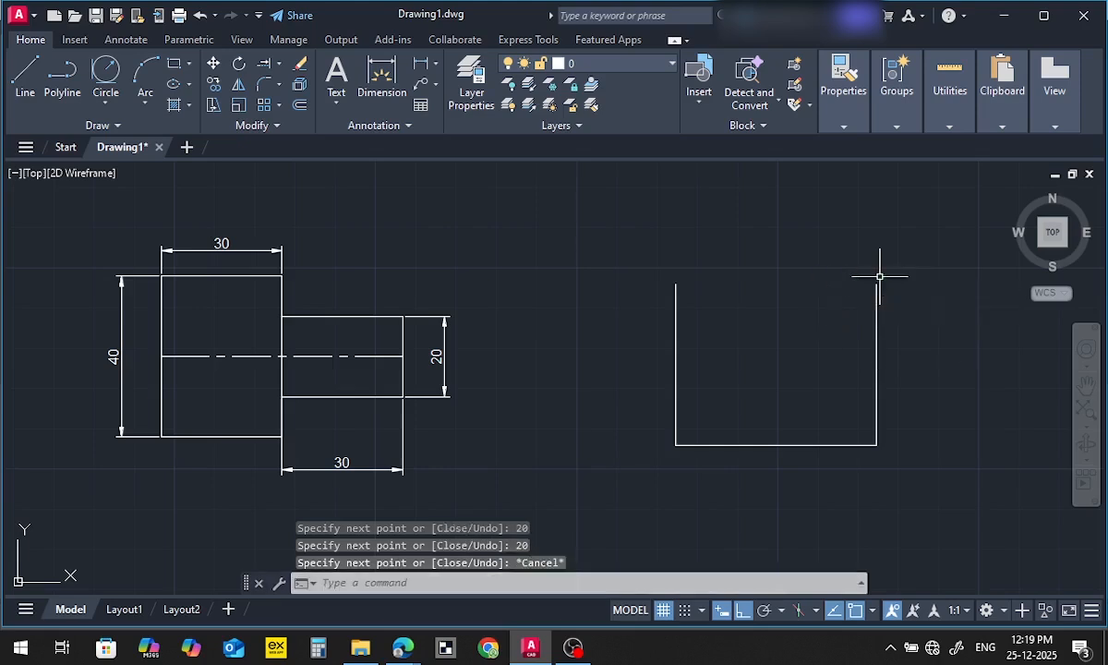
Draw a center-radius circle of radius 20 mm centred on the upper end of the EX: 2 profile's right edge
{"action": "left_click", "coordinate": [107, 109]}
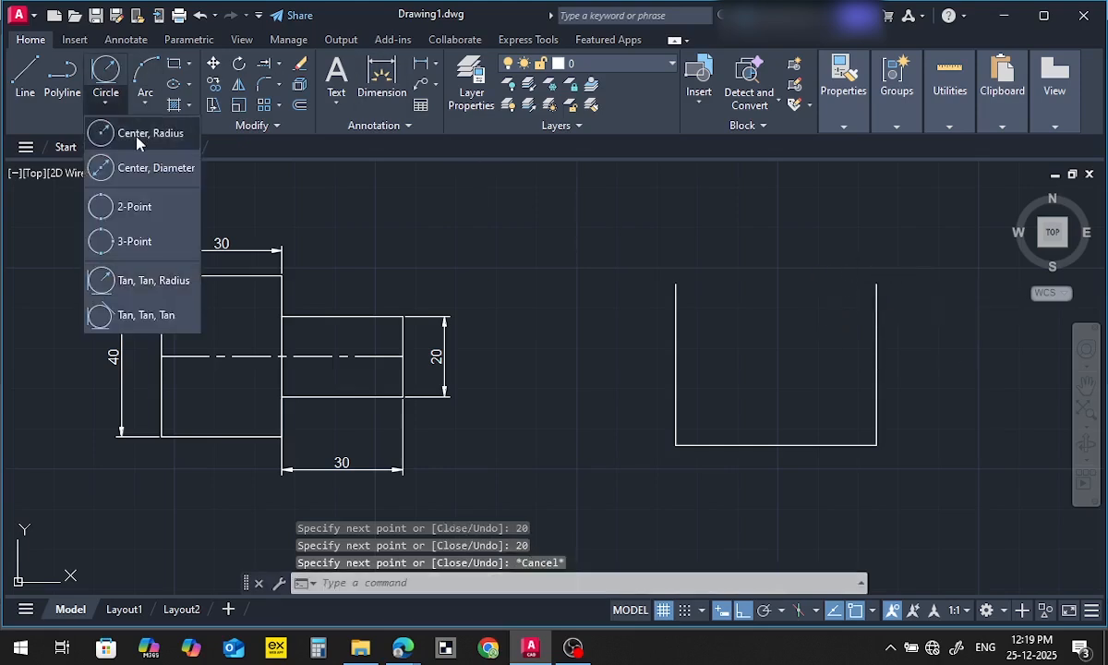
{"action": "left_click", "coordinate": [126, 130]}
{"action": "left_click", "coordinate": [876, 285]}
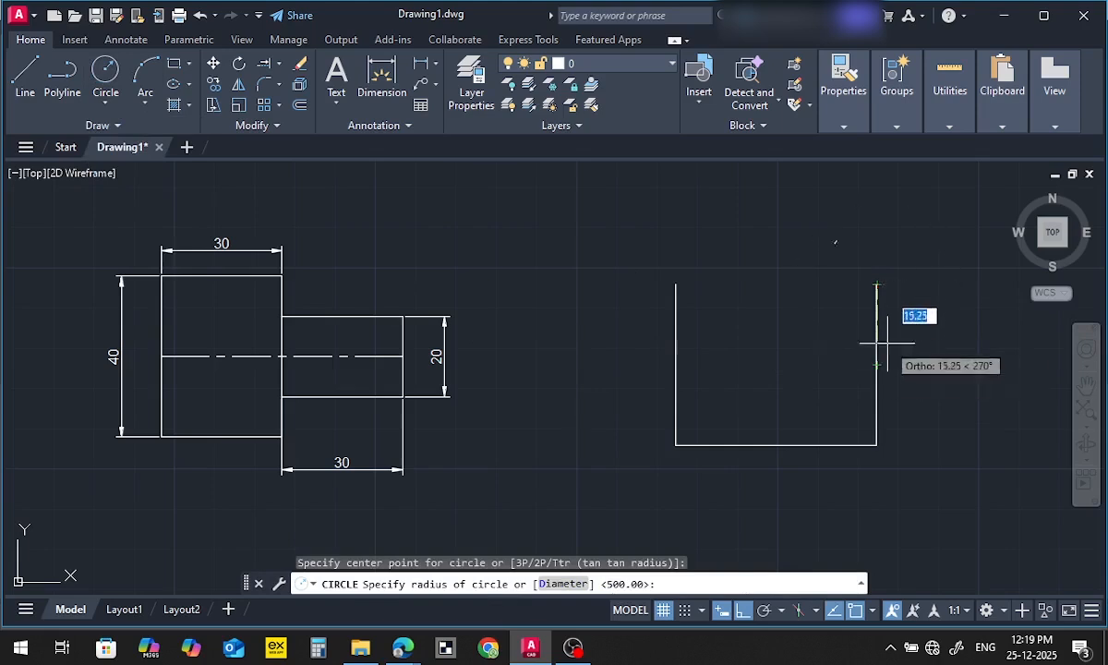
{"action": "type", "text": "20"}
{"action": "key", "text": "Return"}
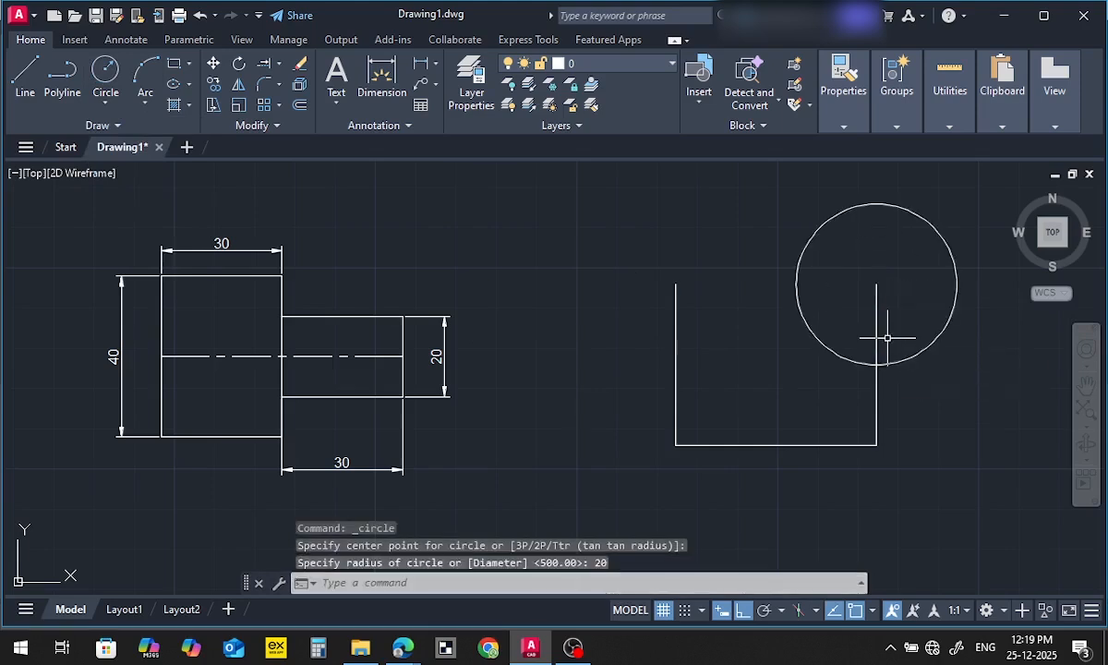
Draw the top edge from the left edge's upper end to the circle's centre and end the Line command
{"action": "left_click", "coordinate": [676, 284]}
{"action": "left_click", "coordinate": [876, 284]}
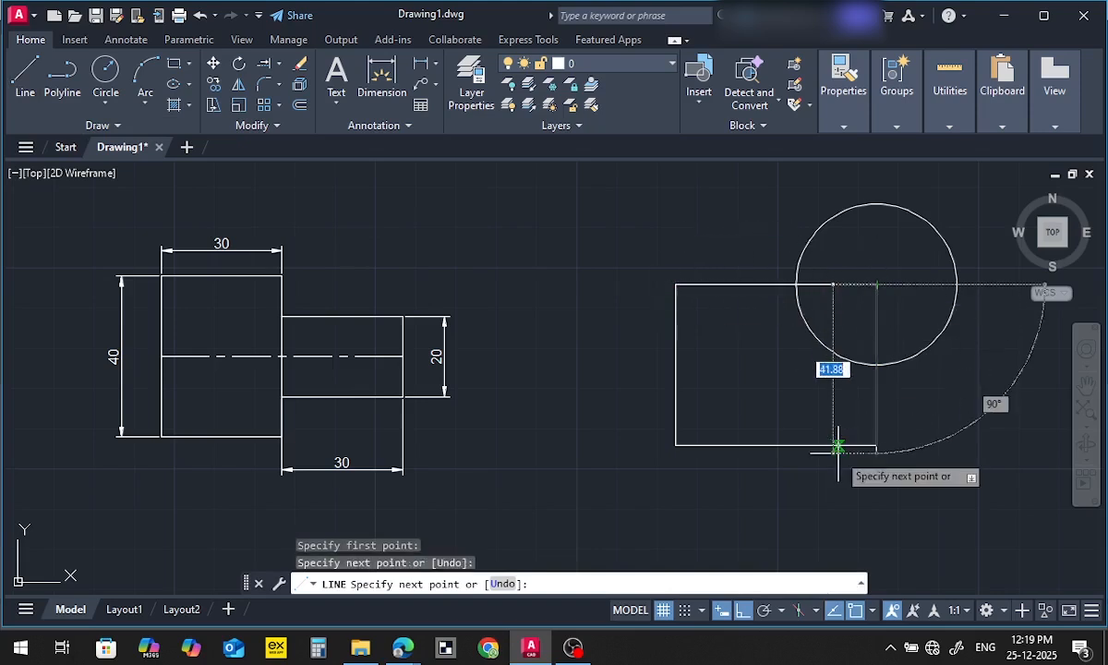
{"action": "key", "text": "Escape"}
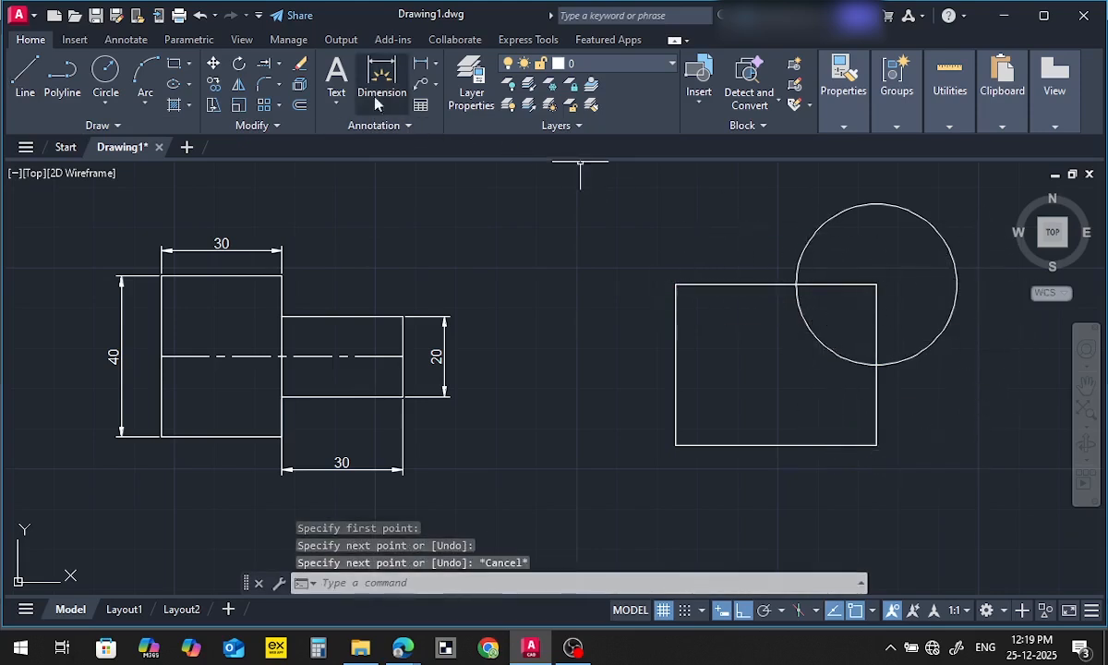
Trim the outer part of the circle and the line segments inside it, leaving only the concave arc at the upper-right corner
{"action": "left_click", "coordinate": [277, 69]}
{"action": "left_click", "coordinate": [269, 81]}
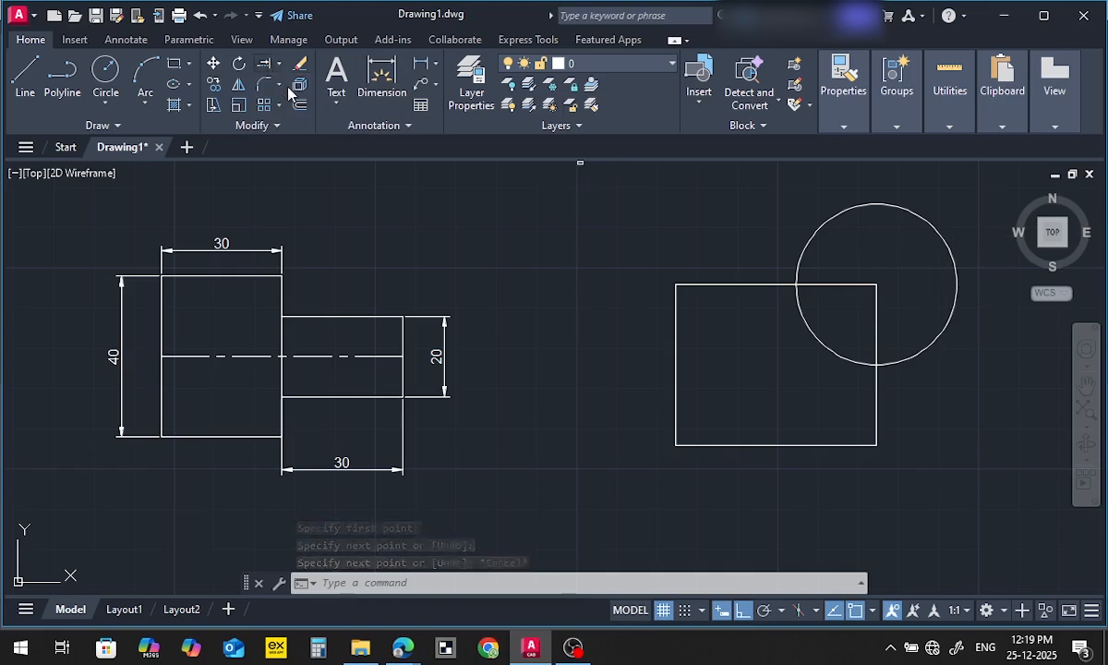
{"action": "left_click", "coordinate": [782, 230]}
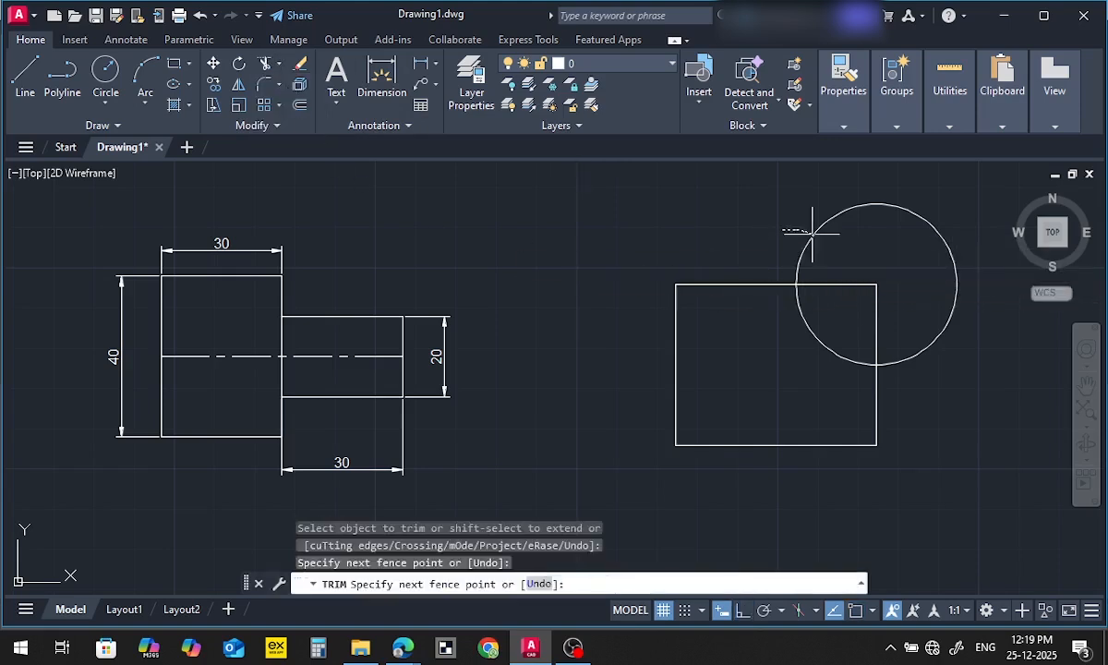
{"action": "left_click_drag", "start_coordinate": [818, 252], "coordinate": [821, 261]}
{"action": "left_click_drag", "start_coordinate": [825, 295], "coordinate": [838, 264]}
{"action": "left_click_drag", "start_coordinate": [858, 316], "coordinate": [894, 323]}
{"action": "key", "text": "Escape"}
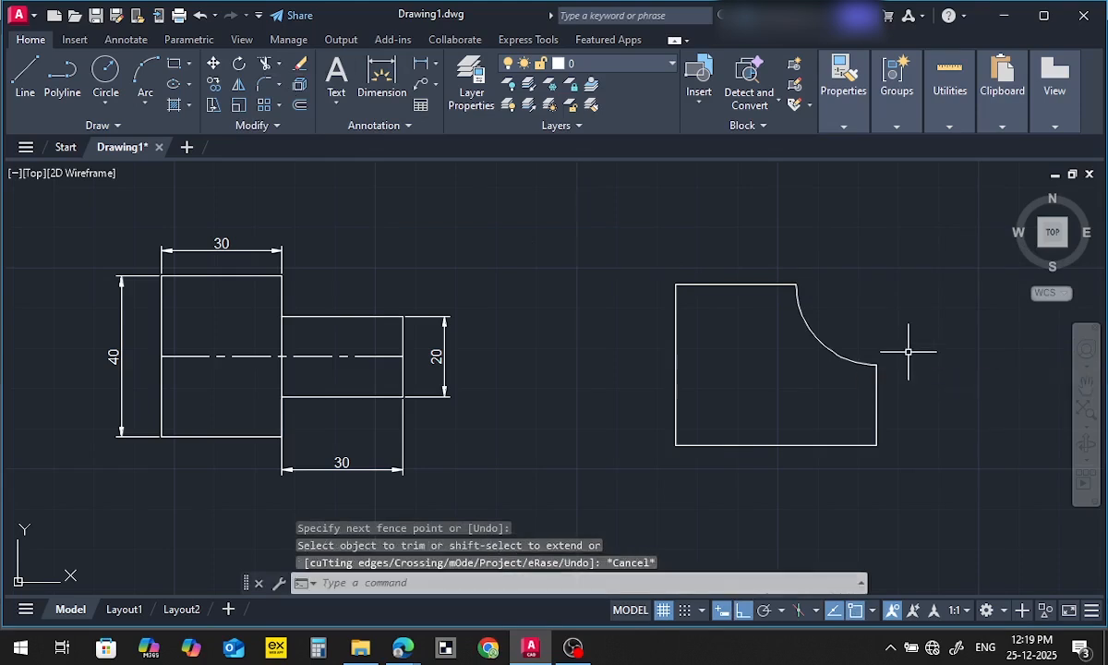
Add linear dimensions to the EX: 2 profile's left edge, placed outside it, and to its bottom edge, placed below
{"action": "left_click", "coordinate": [420, 62]}
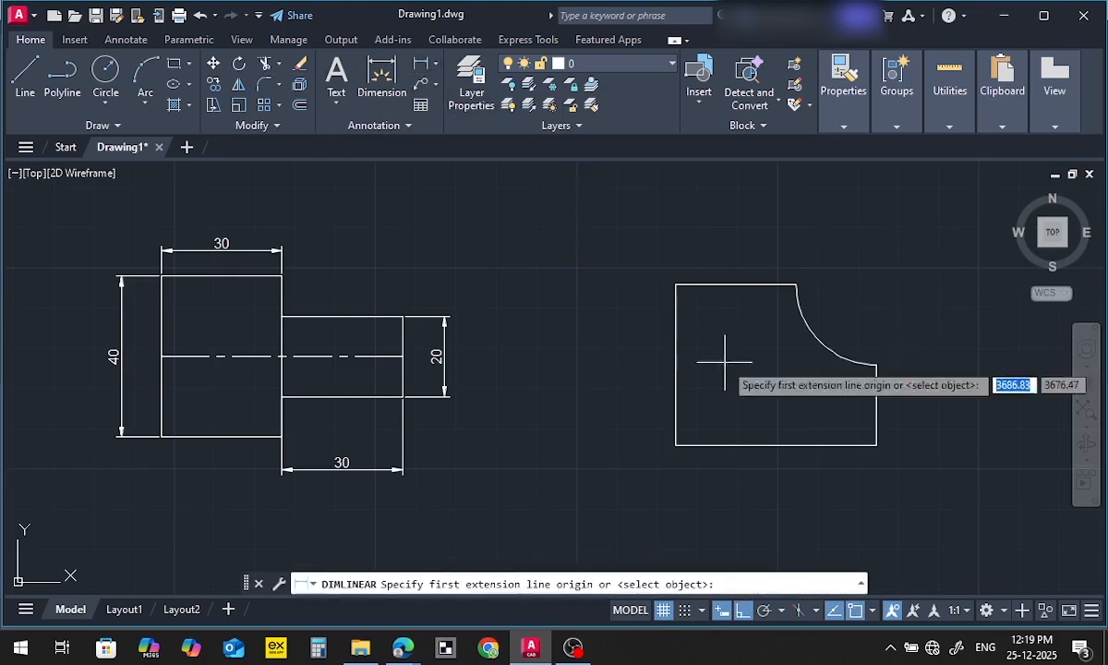
{"action": "left_click", "coordinate": [676, 284]}
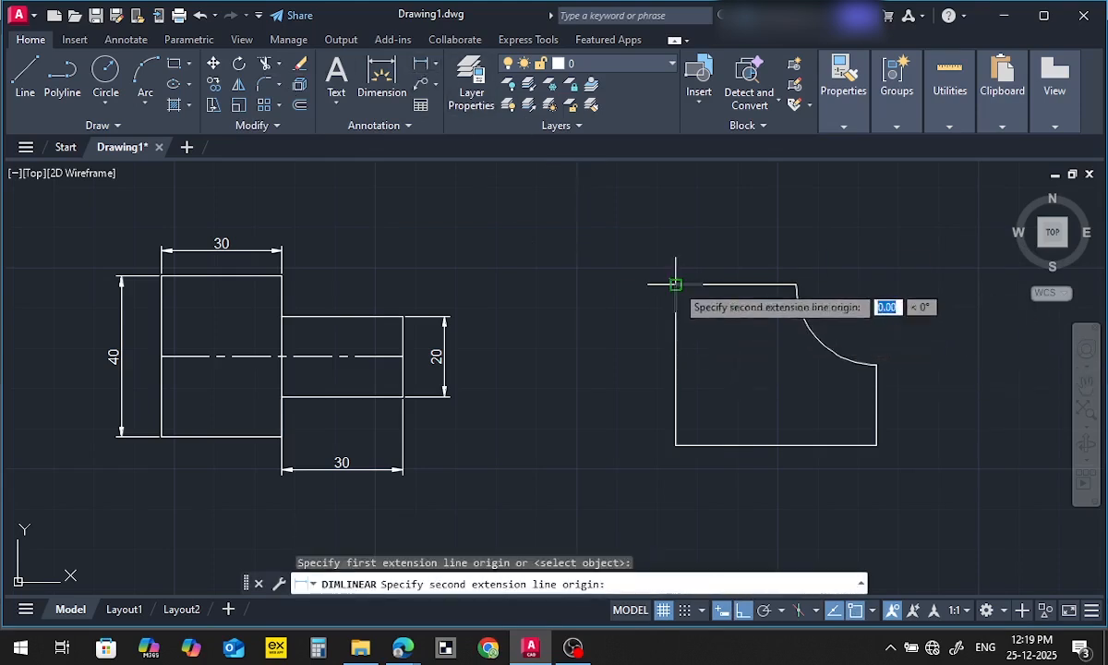
{"action": "left_click", "coordinate": [676, 445]}
{"action": "left_click", "coordinate": [657, 445]}
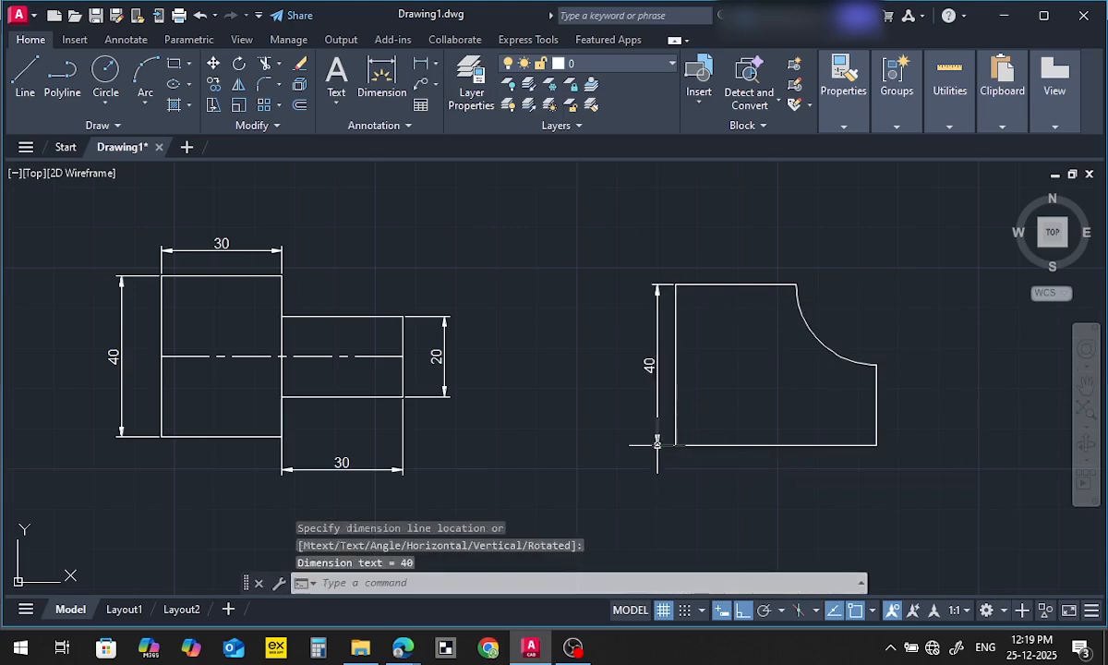
{"action": "left_click", "coordinate": [420, 66]}
{"action": "left_click", "coordinate": [675, 445]}
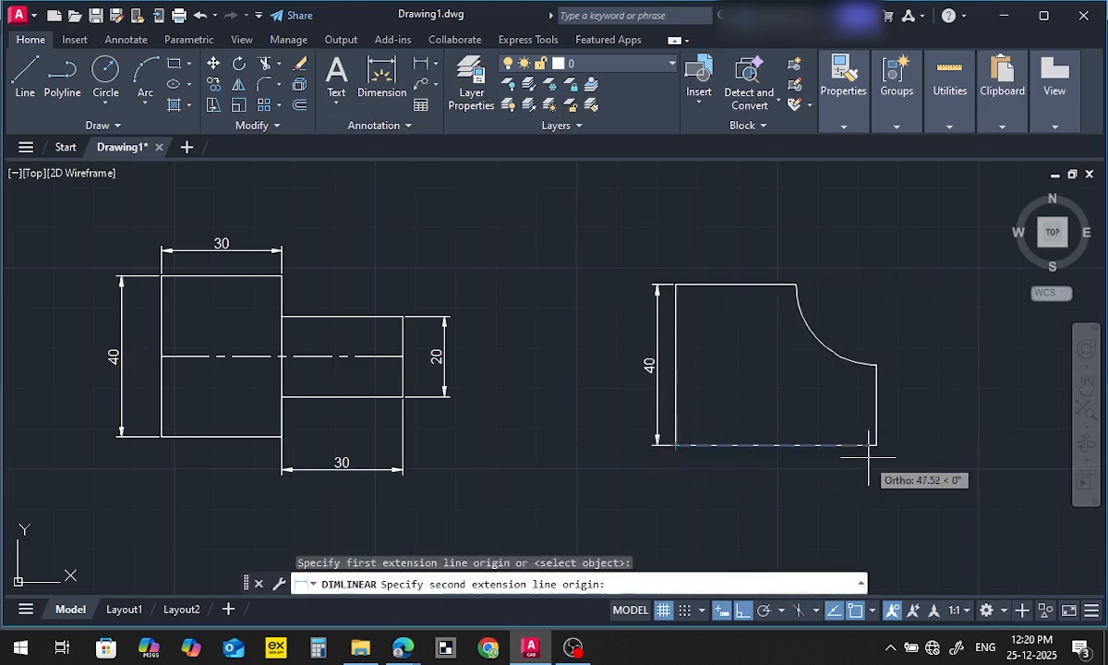
{"action": "left_click", "coordinate": [876, 445]}
{"action": "left_click", "coordinate": [766, 473]}
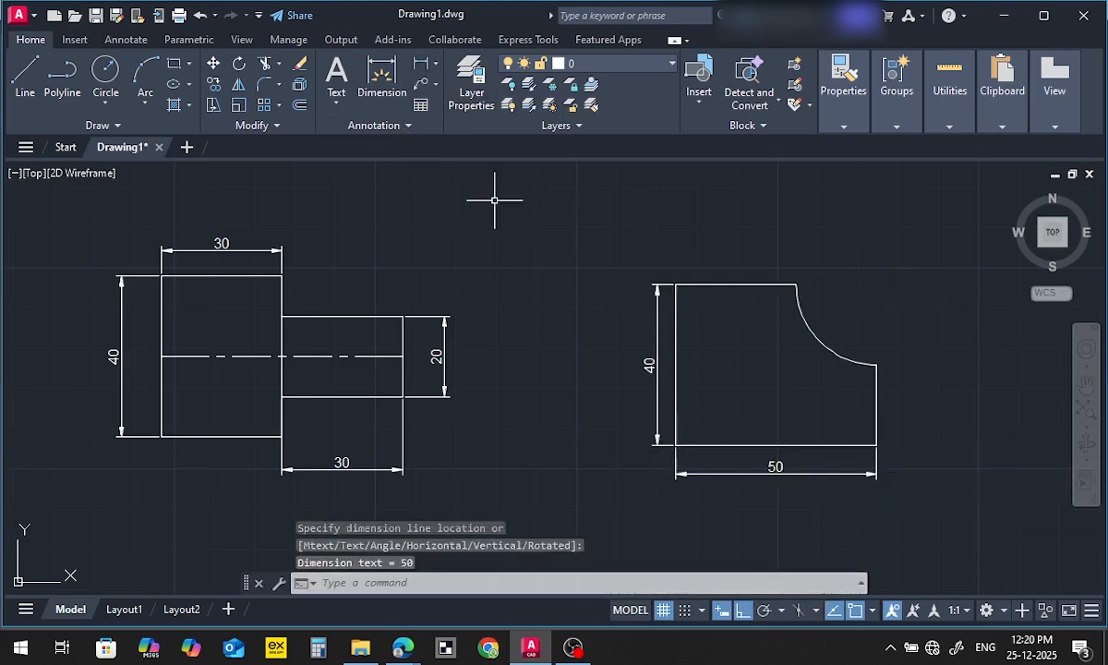
{"action": "left_click", "coordinate": [421, 64]}
{"action": "left_click", "coordinate": [876, 366]}
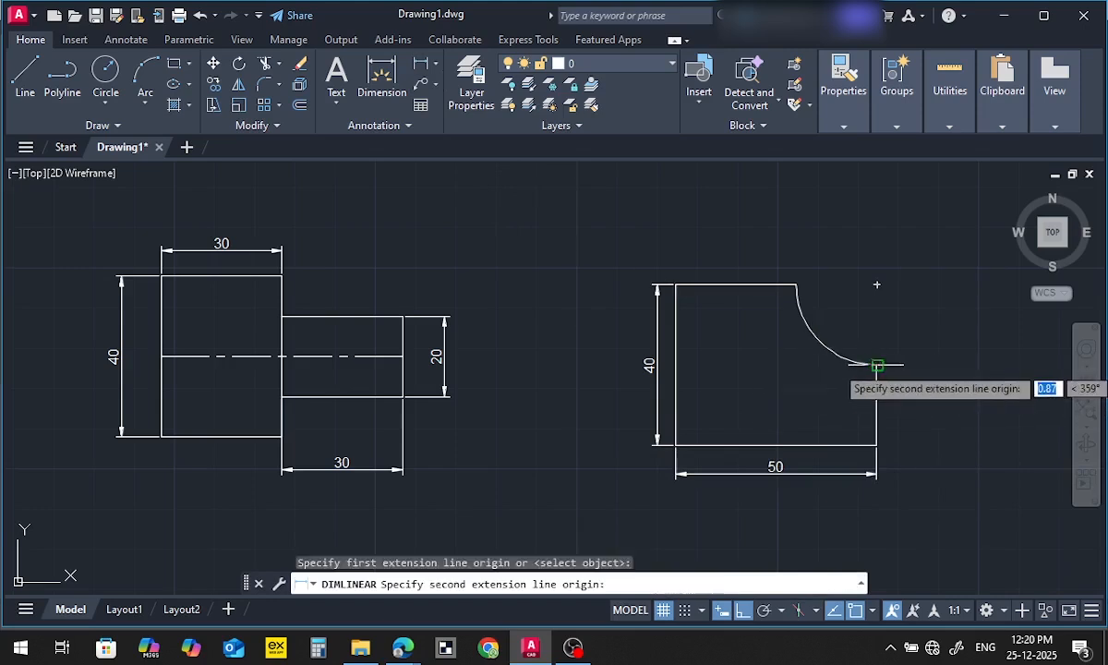
{"action": "left_click", "coordinate": [877, 445]}
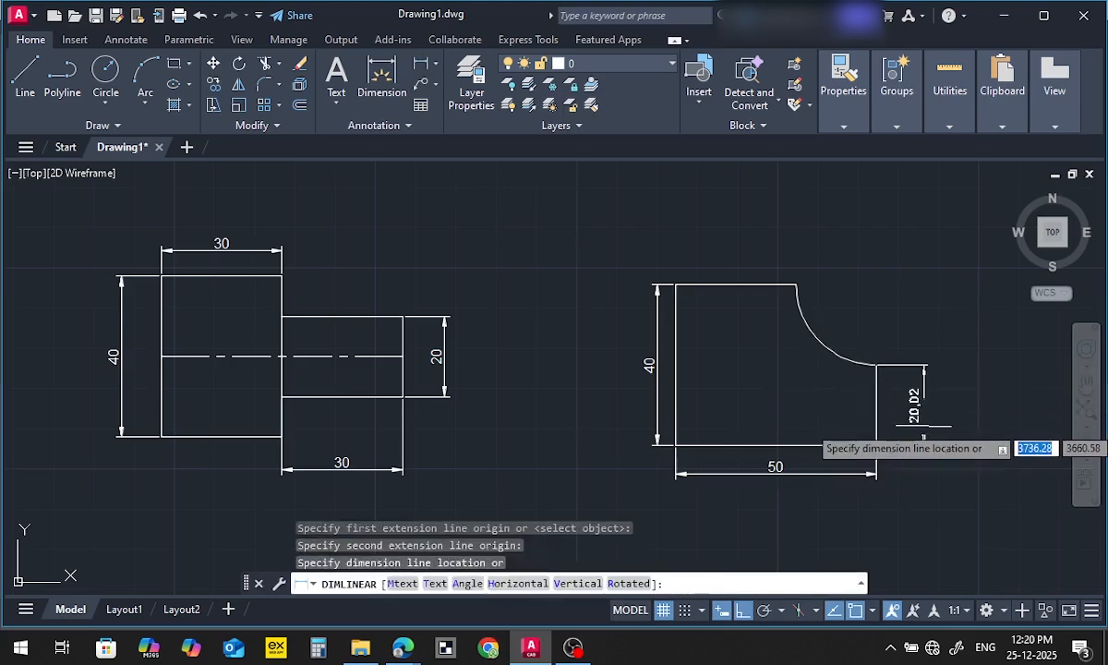
{"action": "key", "text": "Escape"}
Add a vertical linear dimension to the short right edge below the arc, placed outside the profile
{"action": "left_click", "coordinate": [422, 66]}
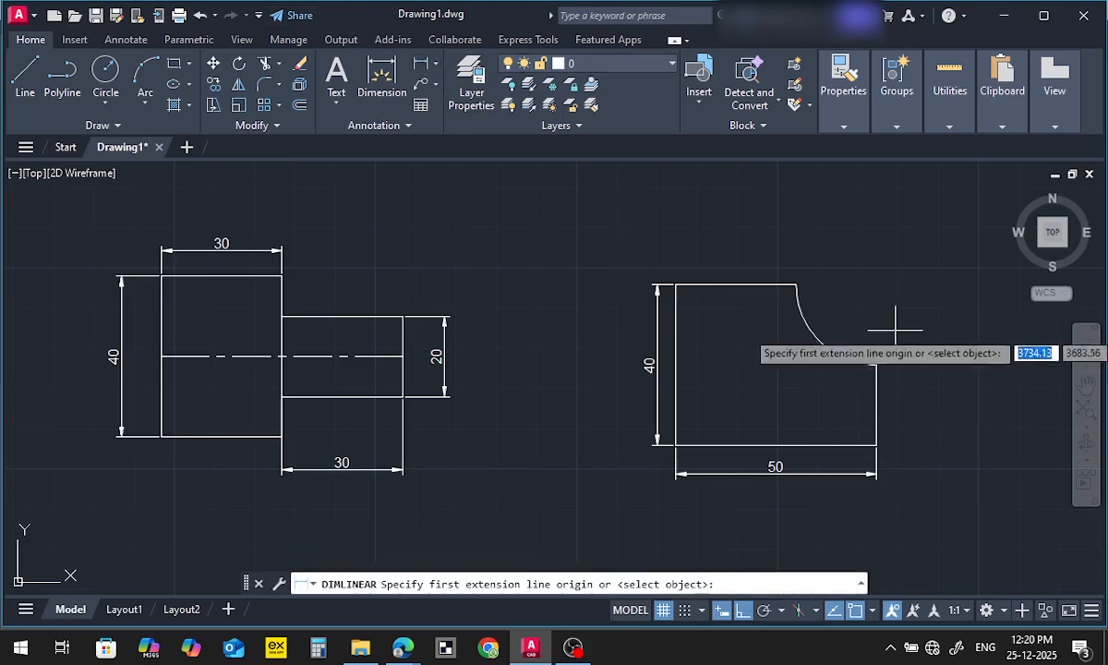
{"action": "scroll", "coordinate": [895, 342], "scroll_direction": "up", "scroll_amount": 4}
{"action": "left_click", "coordinate": [858, 376]}
{"action": "scroll", "coordinate": [868, 416], "scroll_direction": "down", "scroll_amount": 4}
{"action": "scroll", "coordinate": [868, 416], "scroll_direction": "up", "scroll_amount": 2}
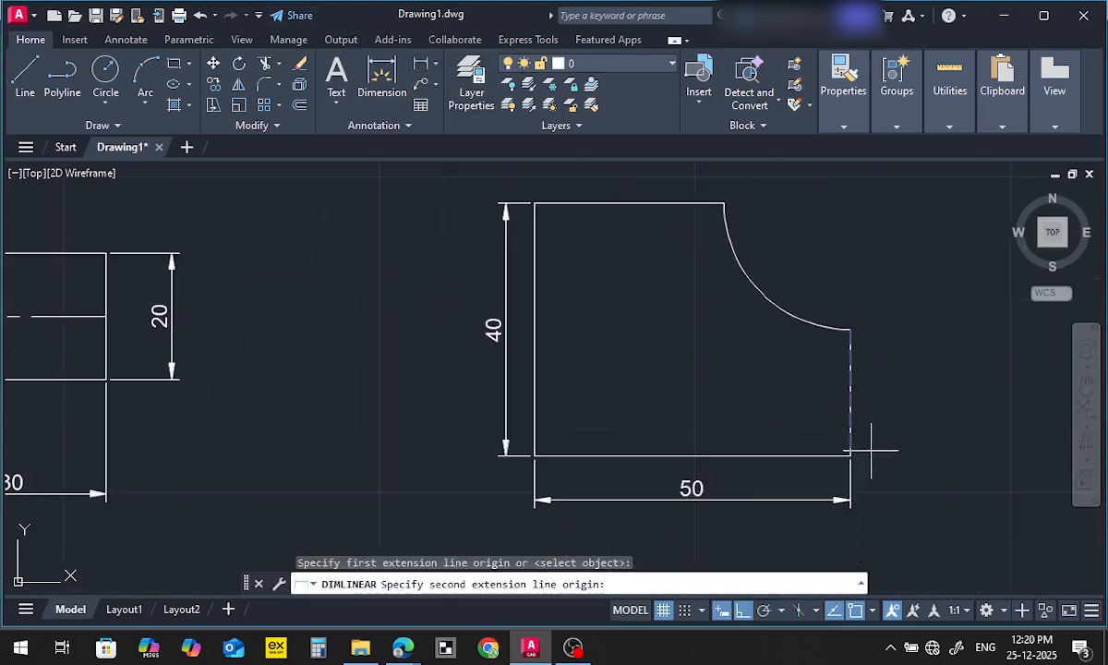
{"action": "left_click", "coordinate": [850, 455]}
{"action": "left_click", "coordinate": [889, 446]}
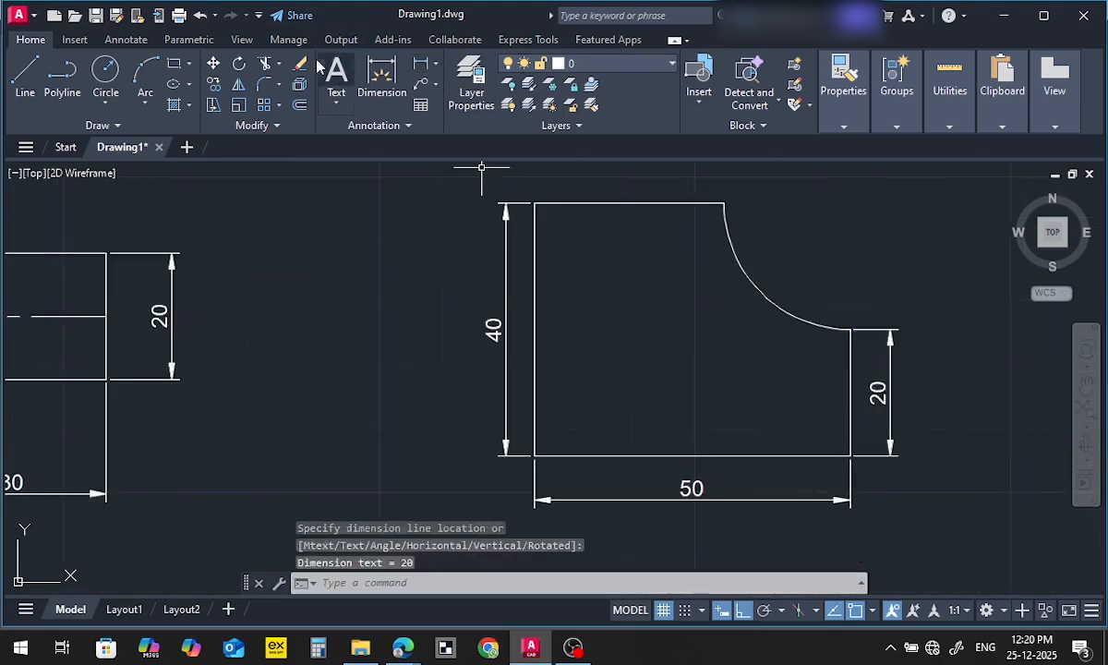
Add a radius dimension to the concave arc, with its text placed on the open side of the arc
{"action": "scroll", "coordinate": [527, 216], "scroll_direction": "down", "scroll_amount": 2}
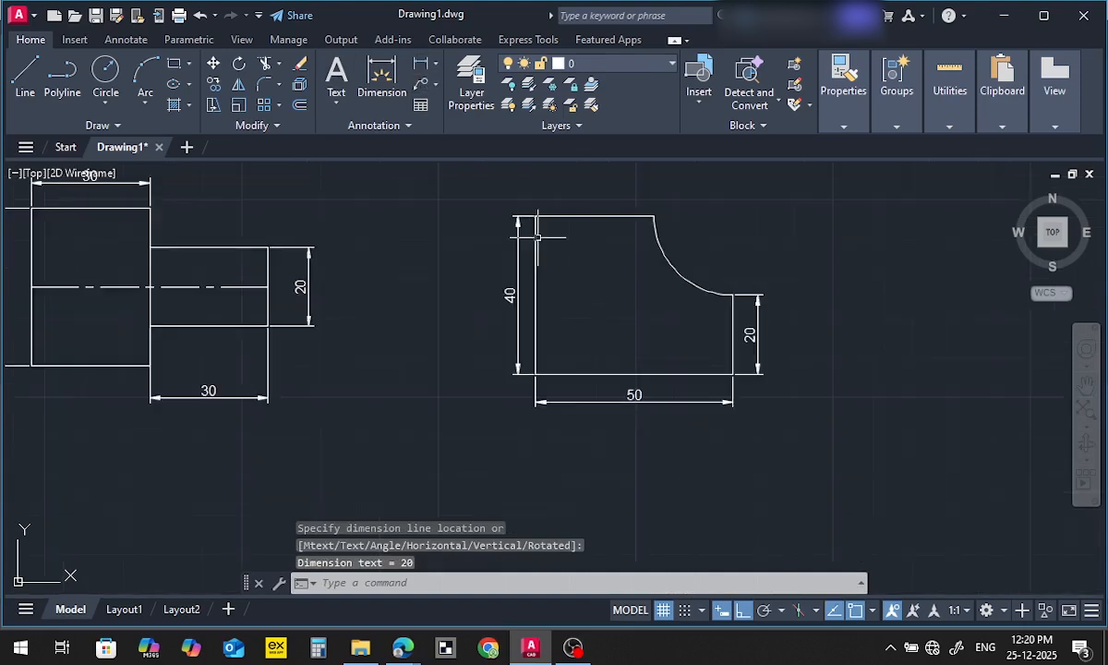
{"action": "left_click", "coordinate": [436, 65]}
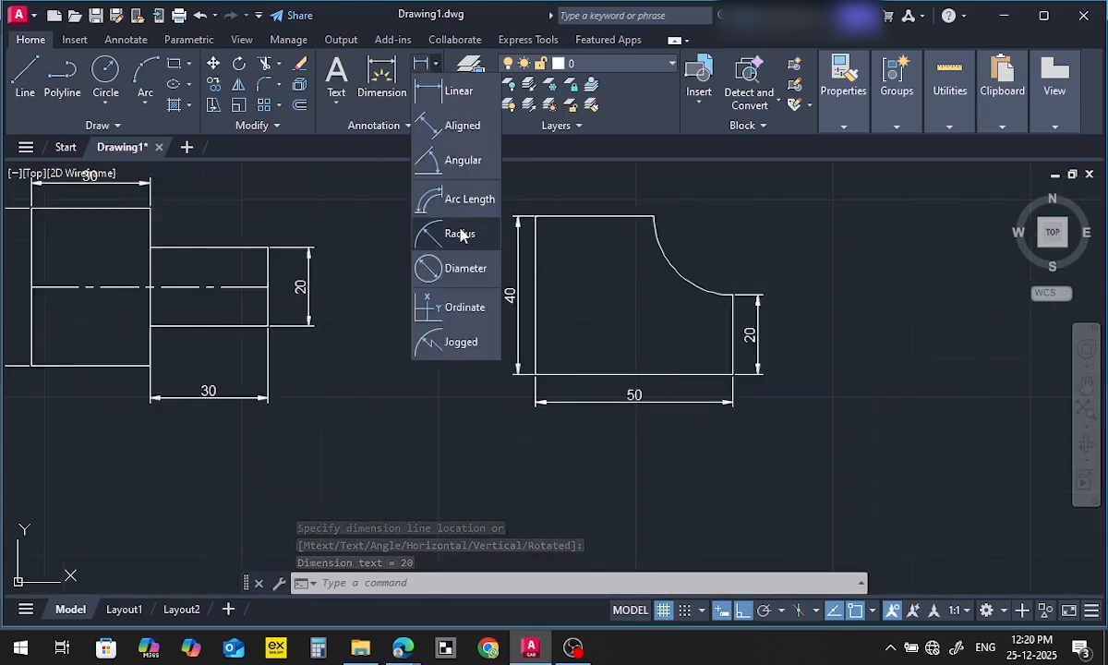
{"action": "left_click", "coordinate": [457, 230]}
{"action": "left_click", "coordinate": [711, 293]}
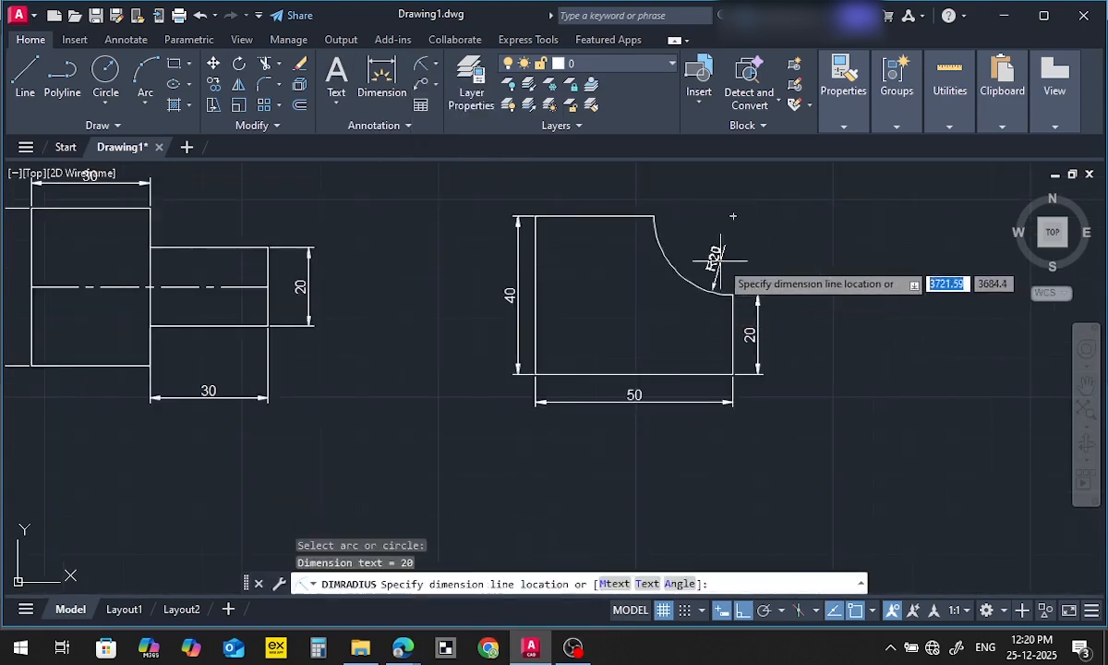
{"action": "left_click", "coordinate": [706, 249]}
{"action": "scroll", "coordinate": [639, 352], "scroll_direction": "down", "scroll_amount": 2}
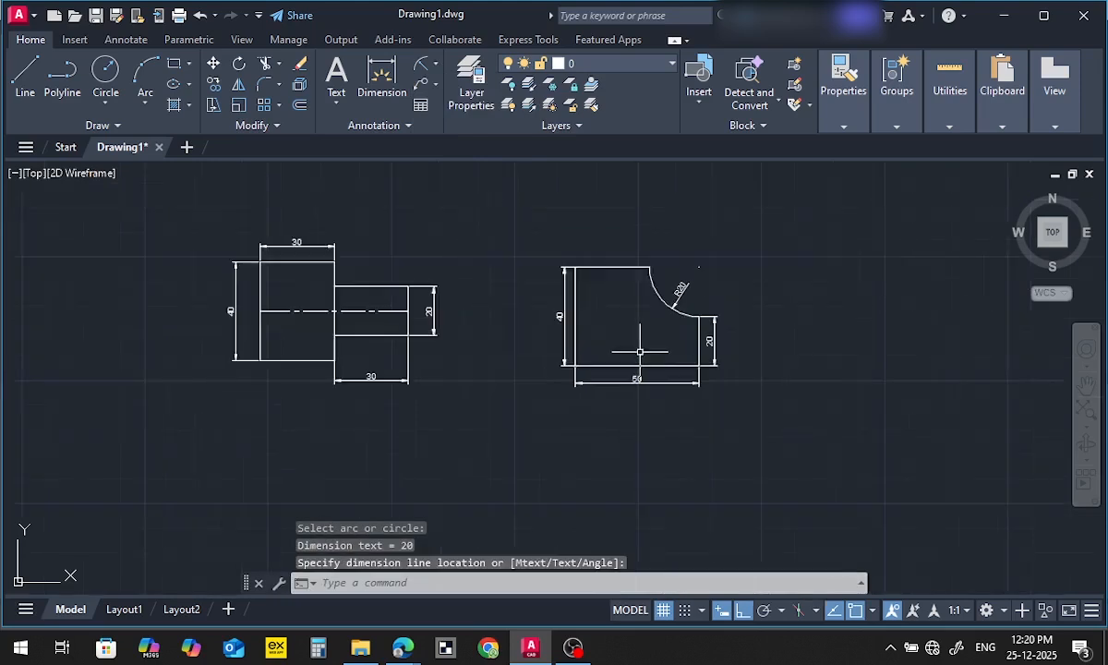
{"action": "scroll", "coordinate": [622, 335], "scroll_direction": "up", "scroll_amount": 2}
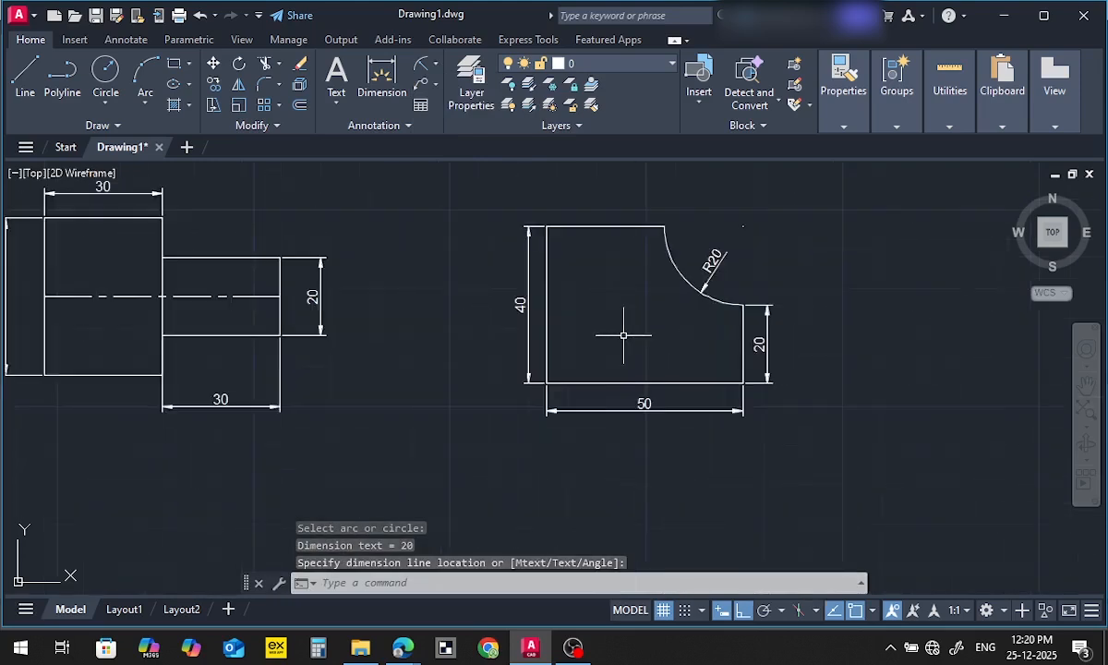